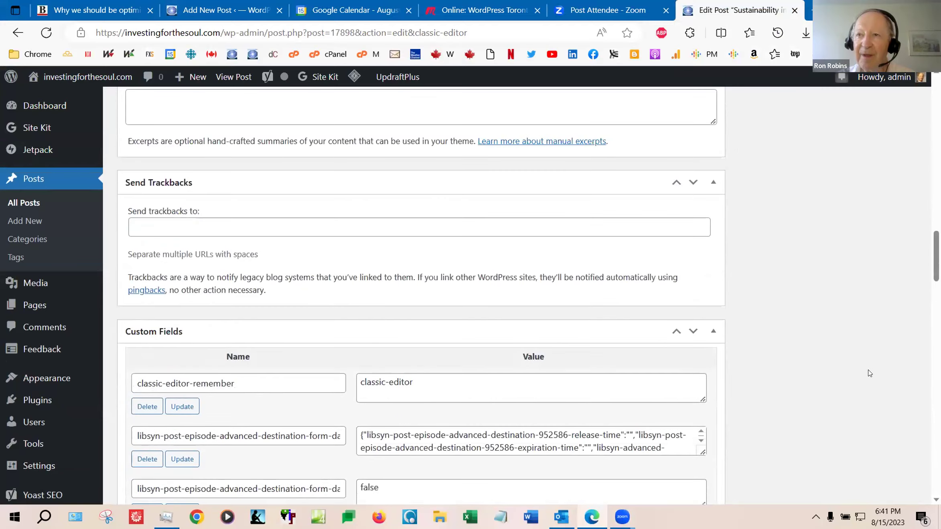
Switch the "Sustainability in the spotlight" post to the block editor and review its content and Yoast SEO section
click(778, 365)
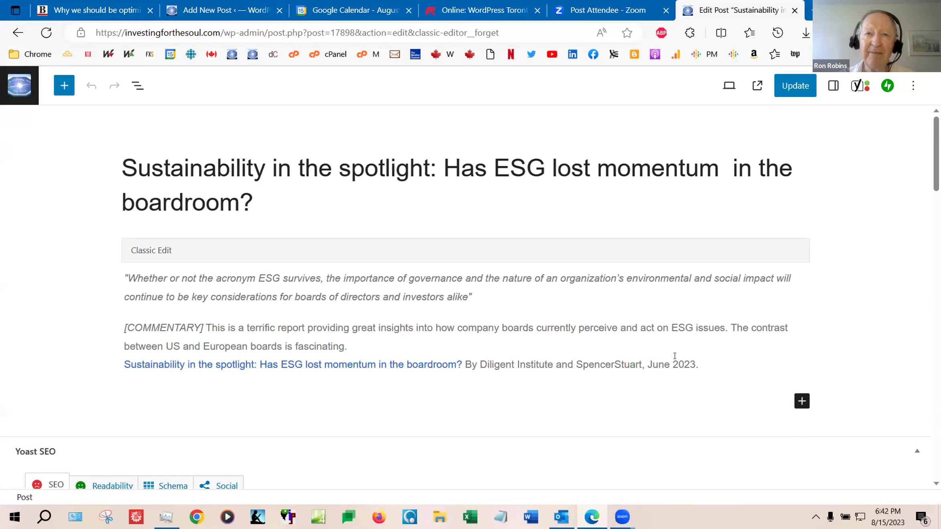
scroll(675, 355, down, 10)
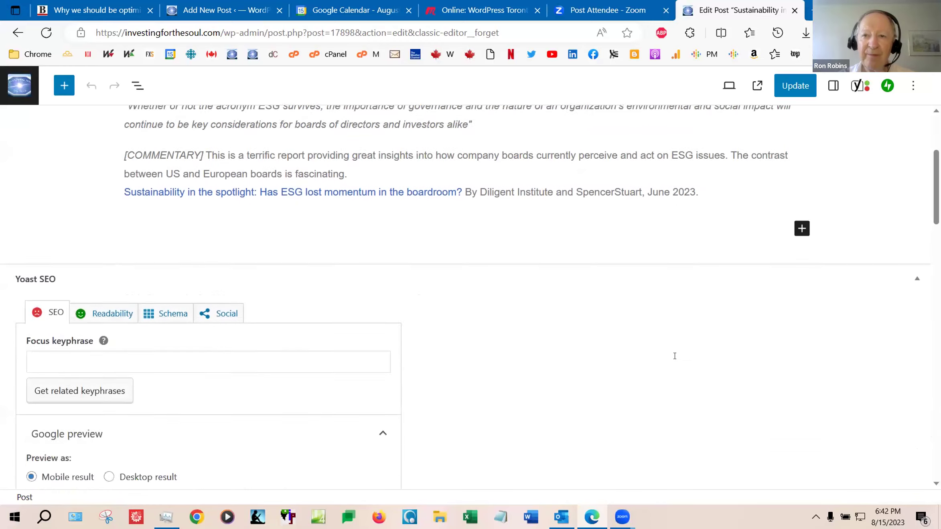
scroll(676, 360, up, 3)
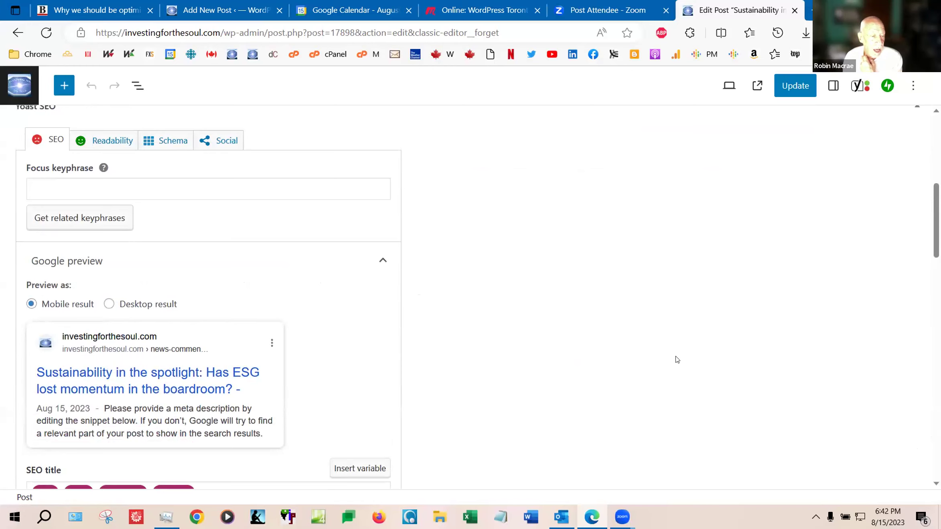
scroll(677, 360, up, 7)
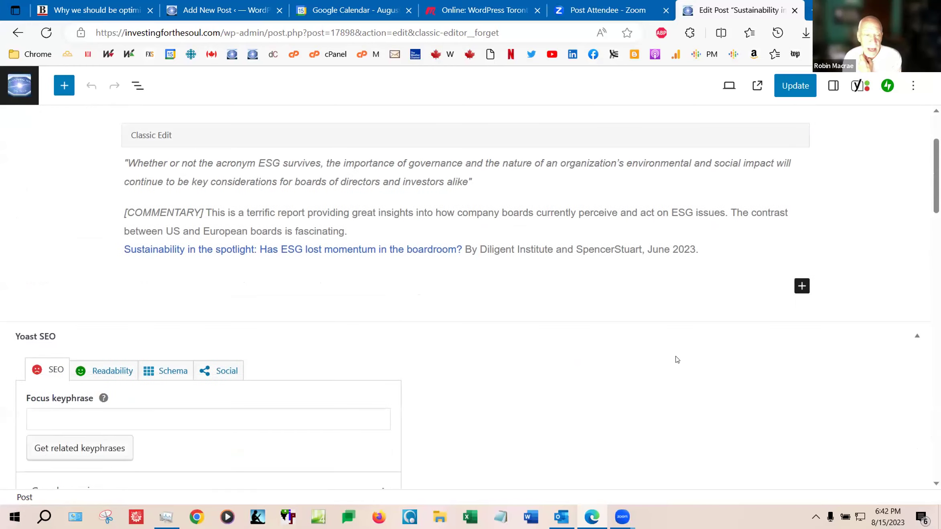
scroll(676, 360, up, 2)
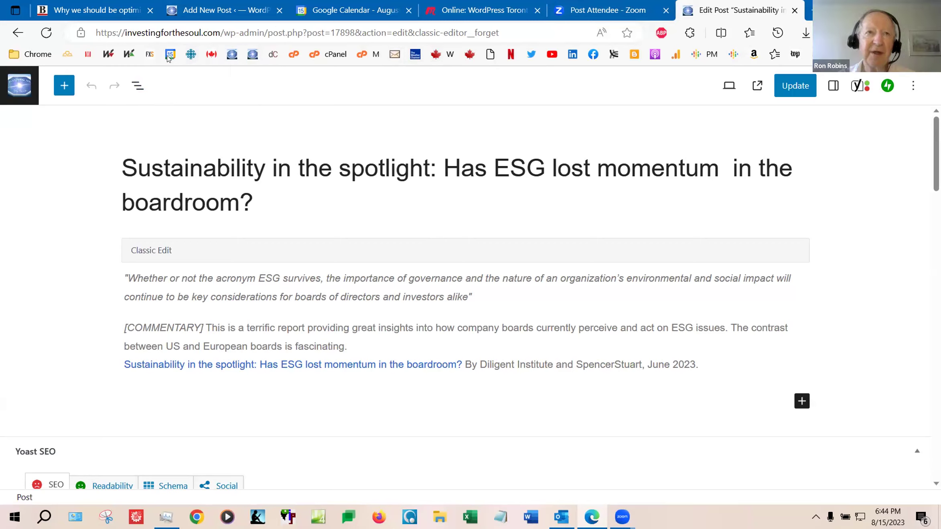
Return to the list of posts and create a new post
click(6, 90)
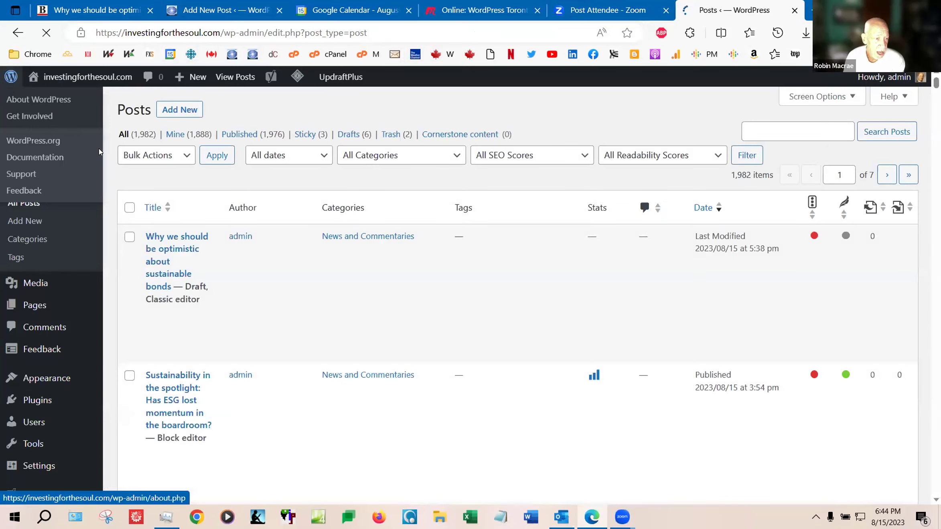
mouse_move(75, 147)
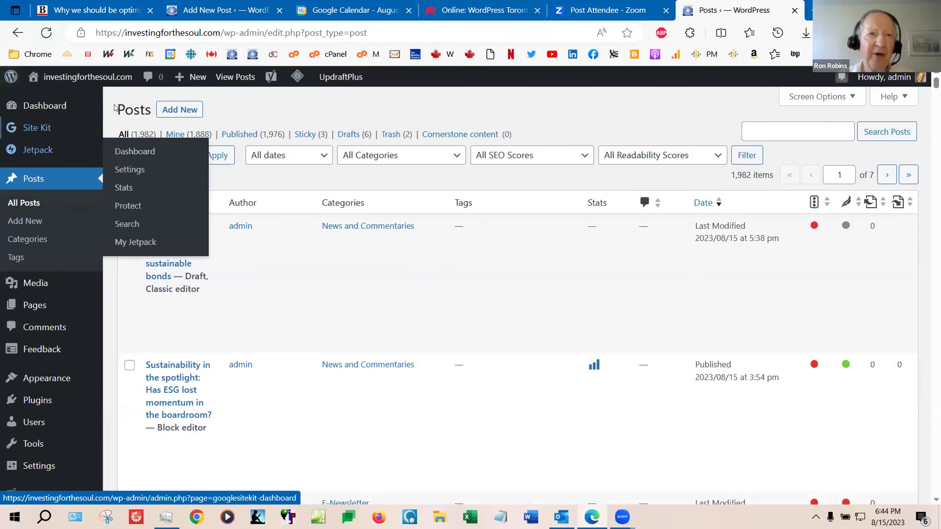
mouse_move(192, 80)
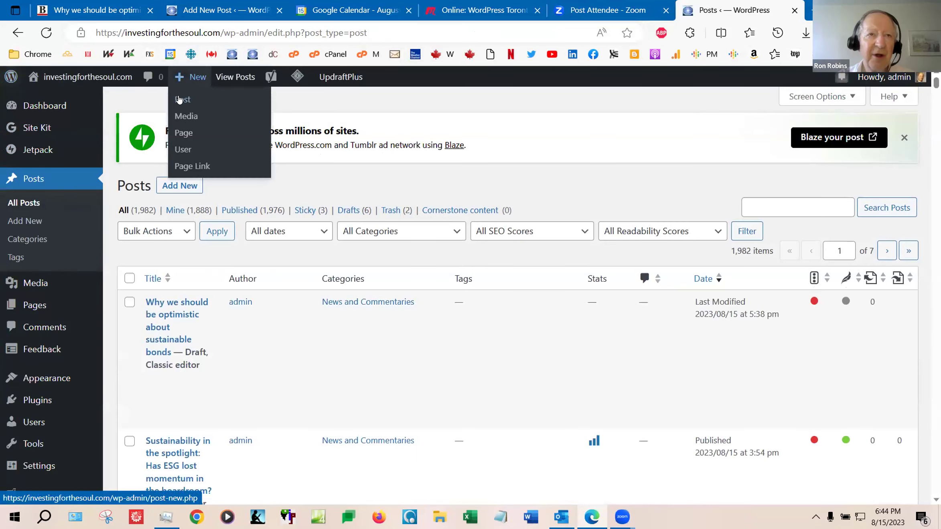
click(179, 100)
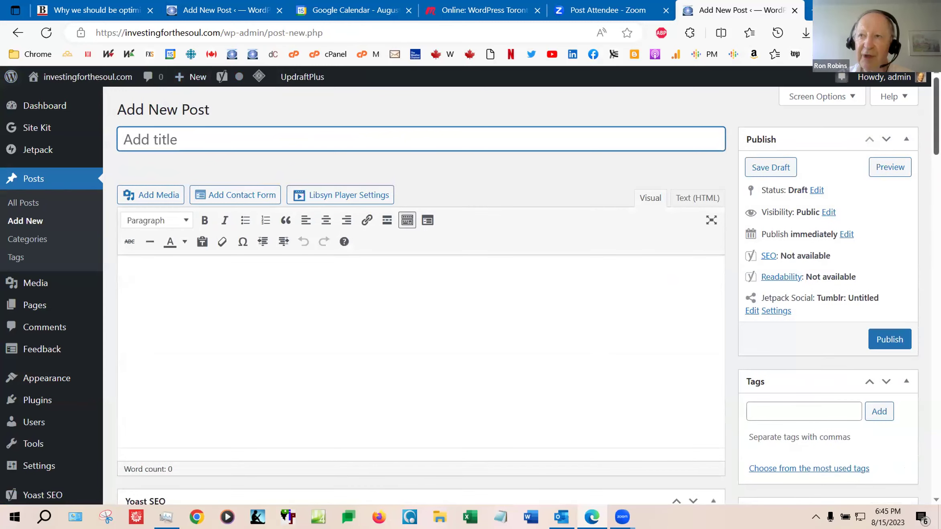
Switch the new post from the classic editor to the block editor
scroll(421, 297, down, 20)
scroll(421, 296, up, 15)
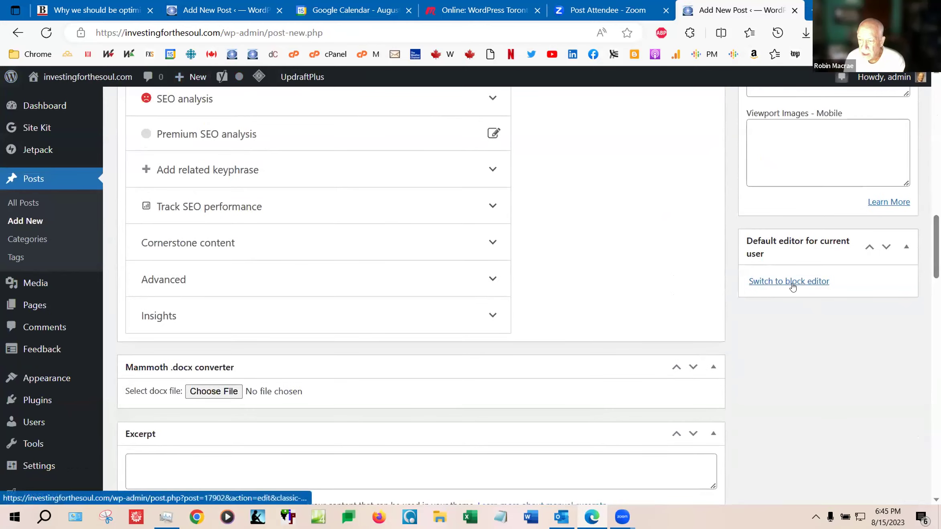
scroll(937, 246, up, 1)
scroll(421, 281, up, 3)
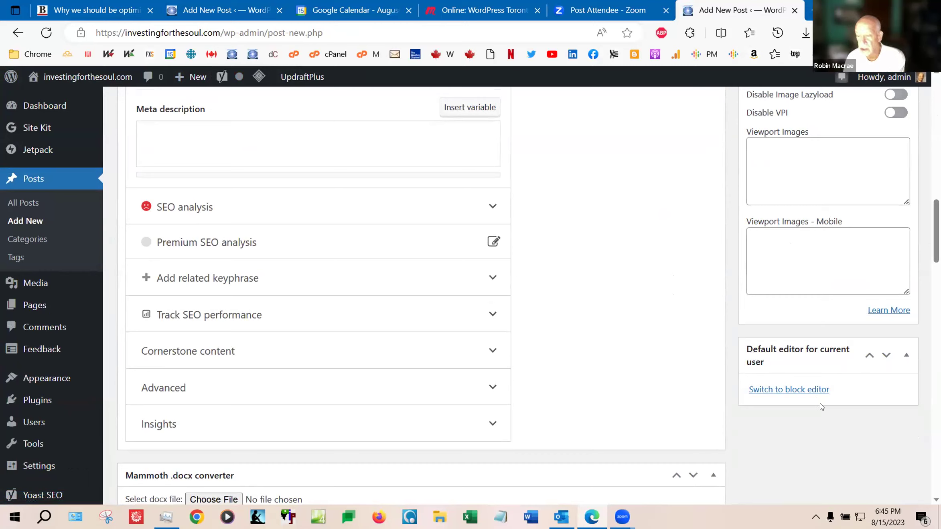
click(798, 390)
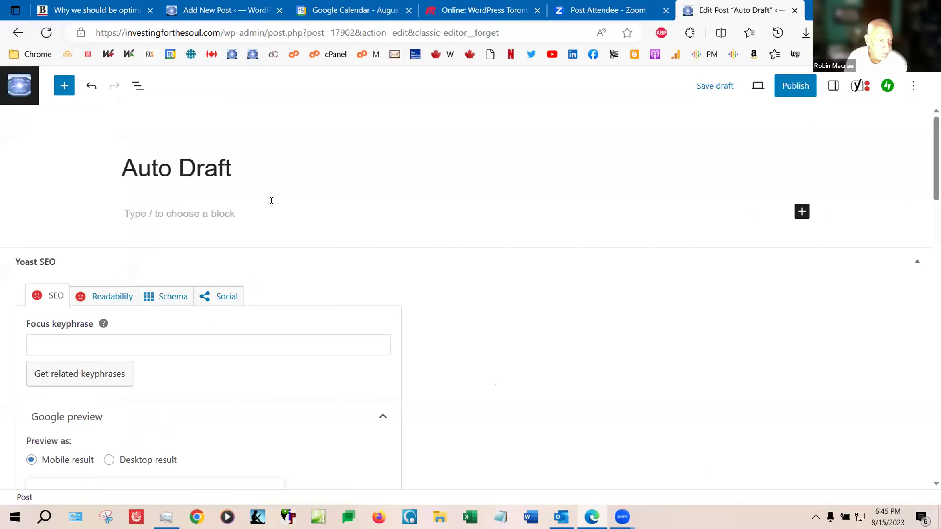
Enter "Query loop" as paragraph text below the post title
click(226, 209)
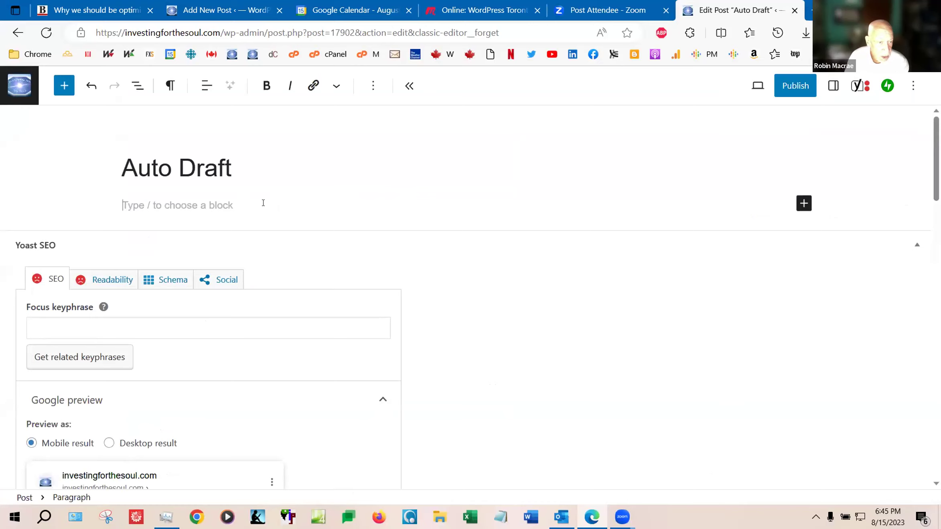
text(Quer)
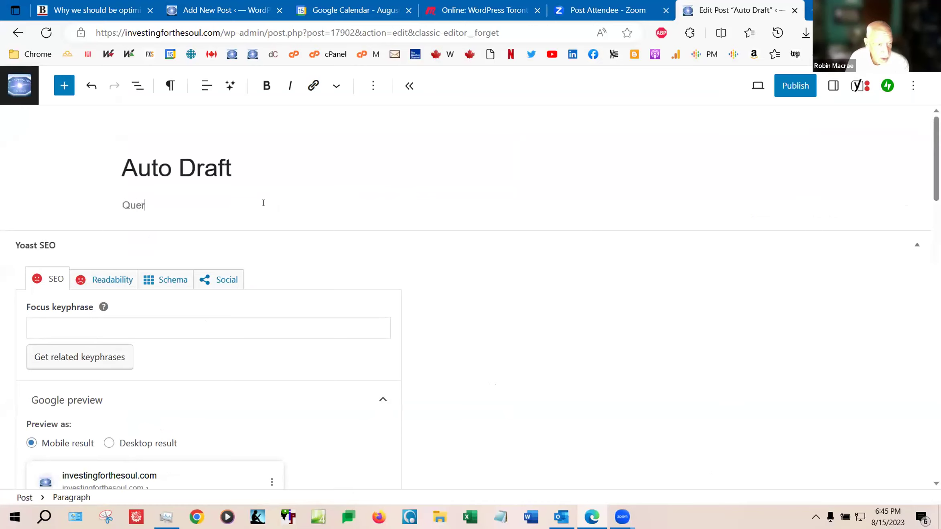
text(y loop)
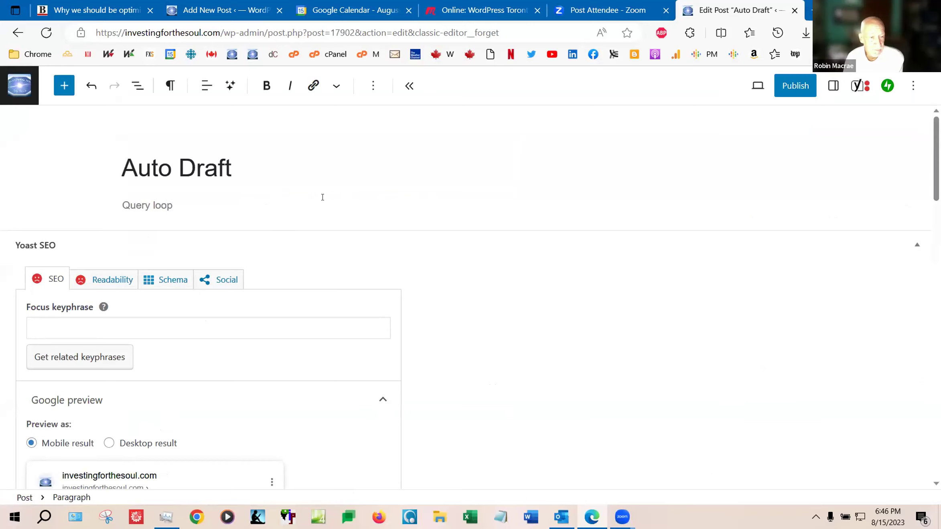
Search the available blocks for "query" and insert a Query Loop block below the paragraph
click(65, 86)
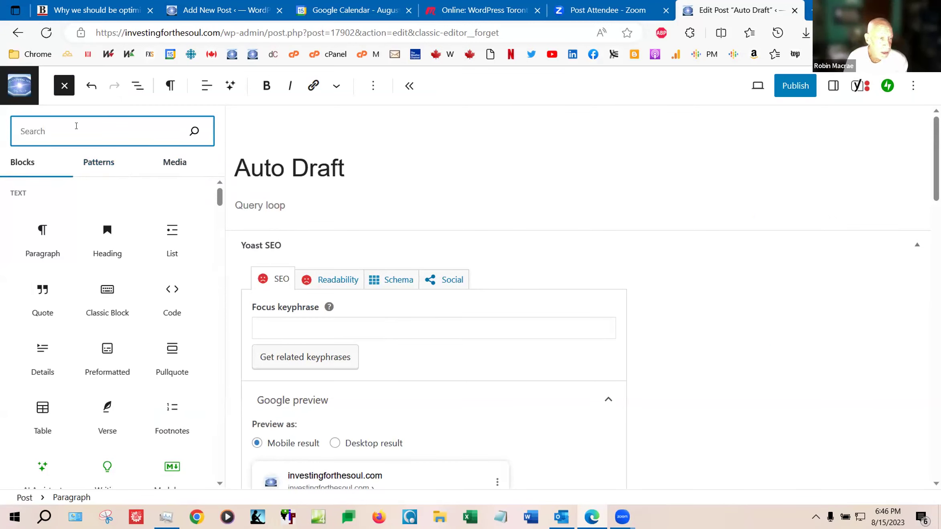
text(query)
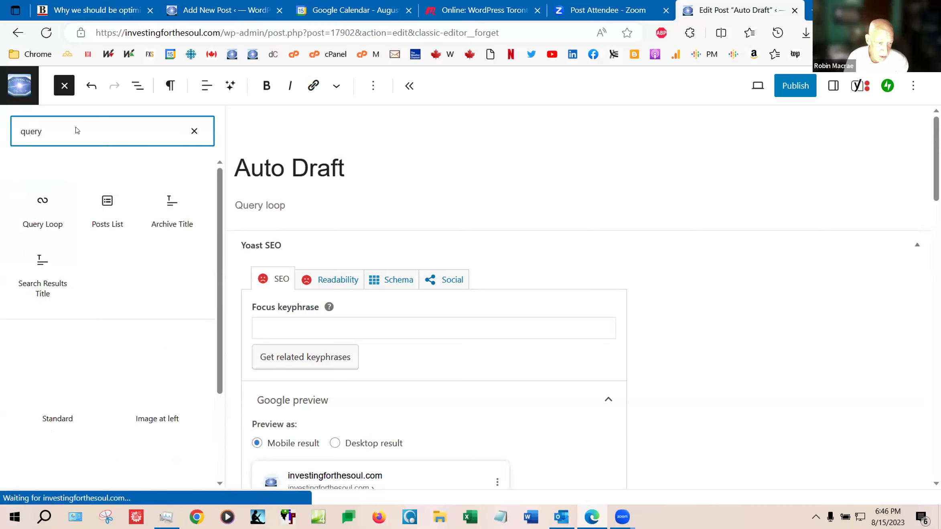
mouse_move(56, 201)
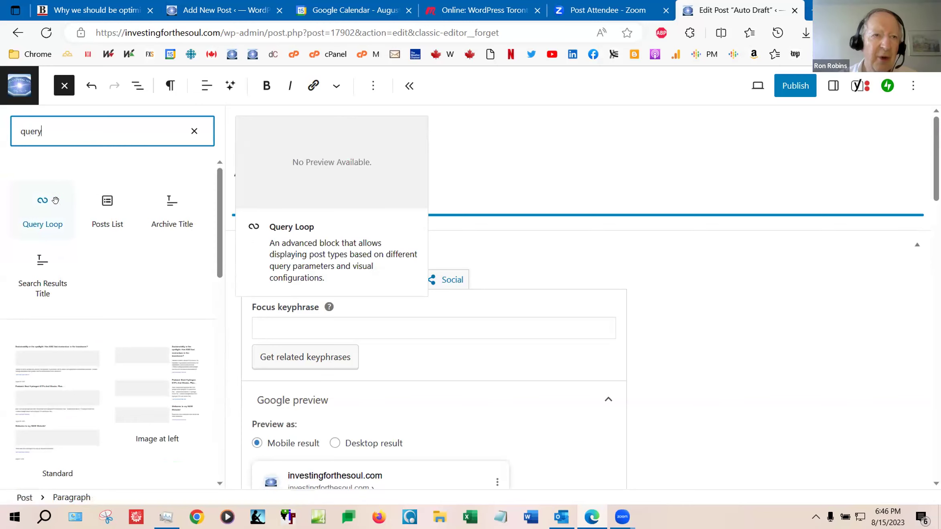
click(47, 201)
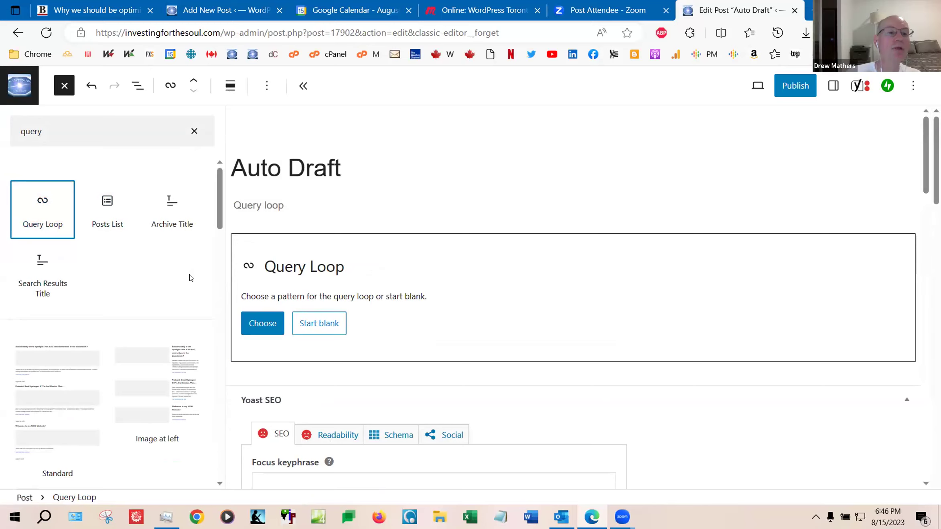
mouse_move(108, 220)
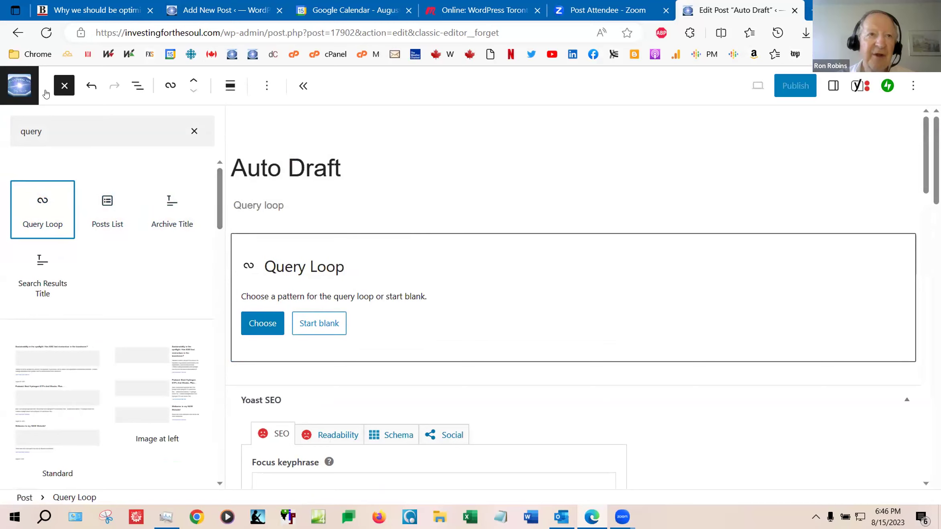
Clear the block search and undo the insertion of the Query Loop block
click(194, 131)
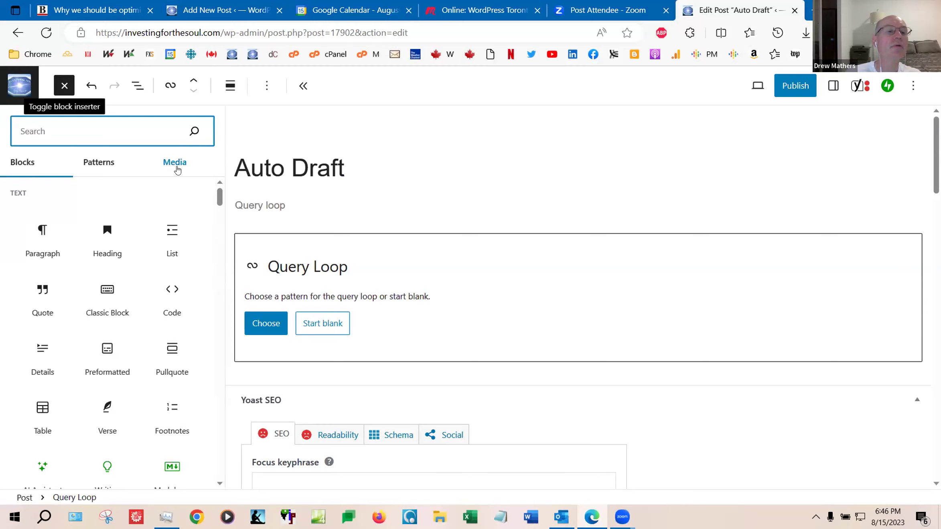
click(85, 87)
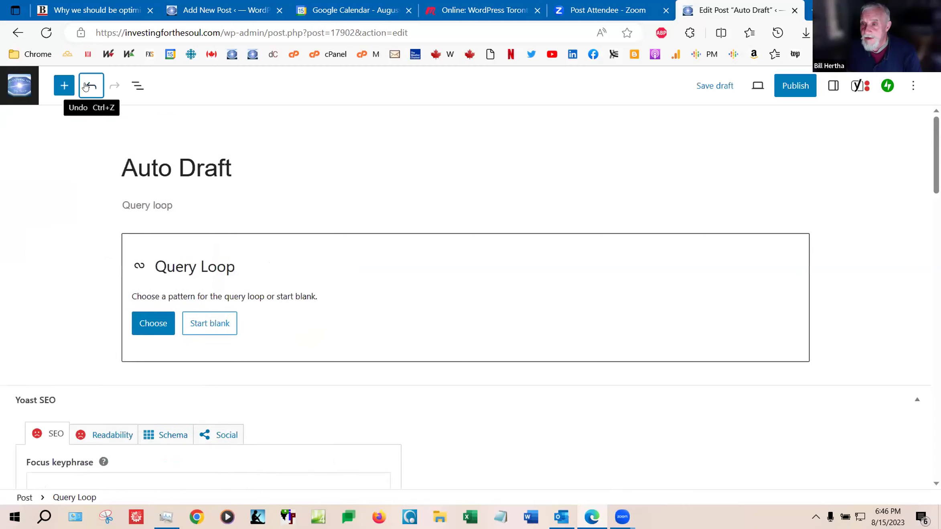
click(85, 87)
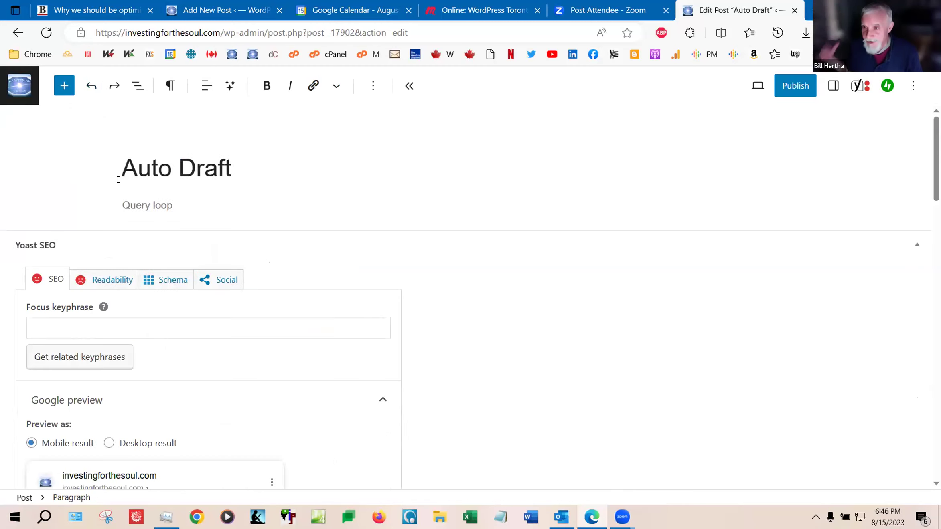
scroll(118, 179, down, 3)
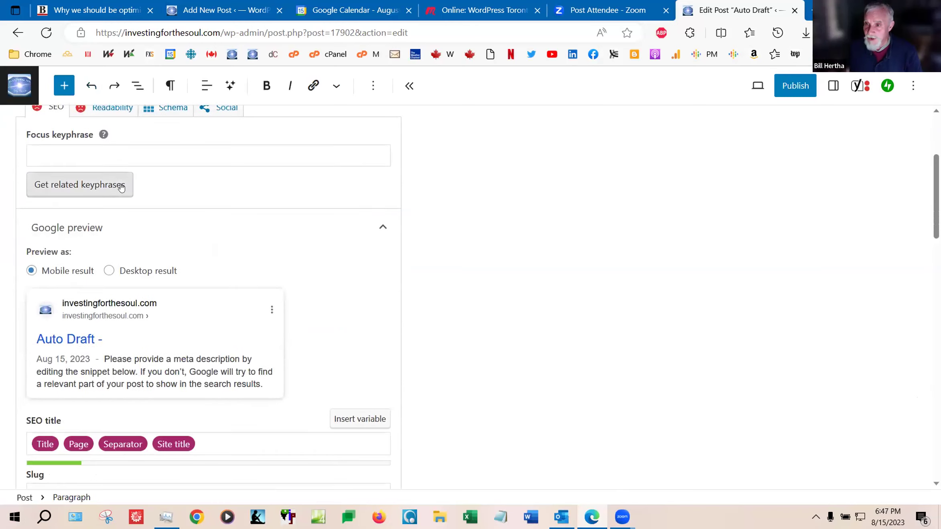
scroll(120, 184, down, 2)
scroll(121, 186, up, 5)
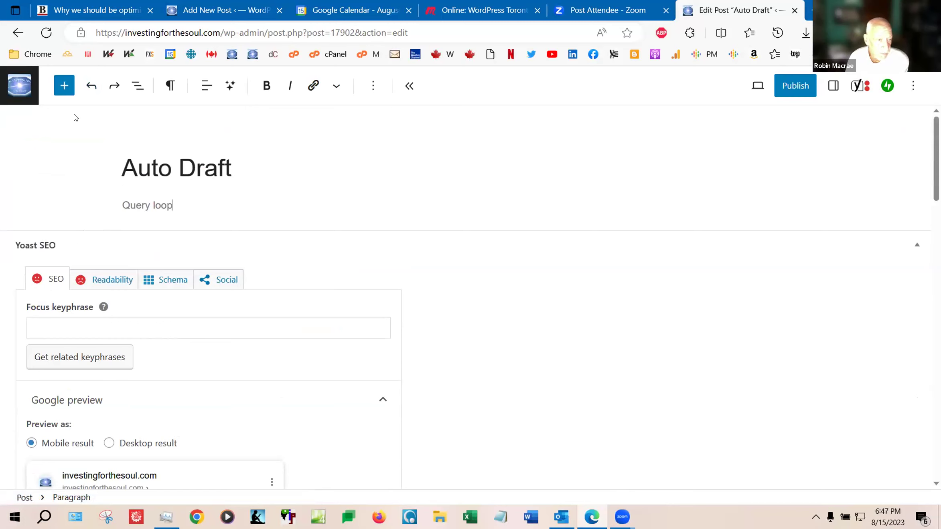
Delete the "Query loop" text from the paragraph below the title
click(64, 87)
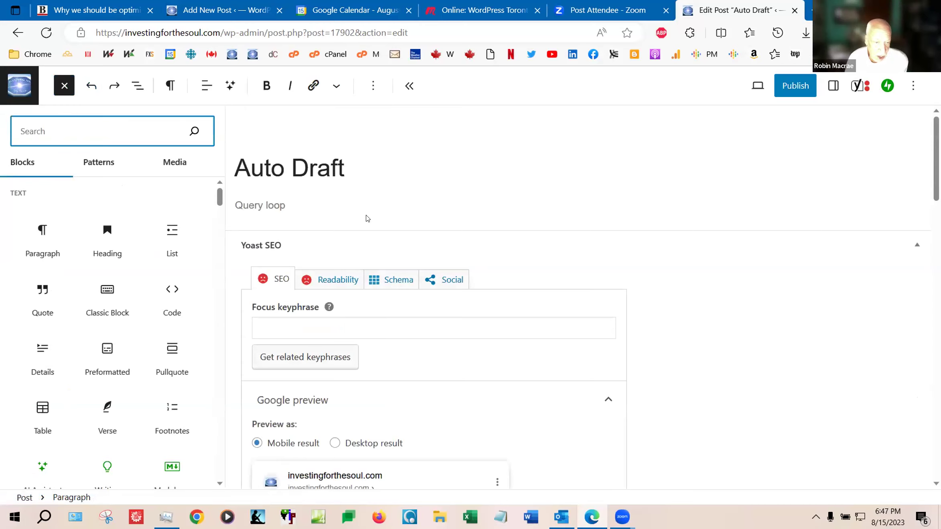
click(329, 202)
drag(195, 200, 114, 200)
key(BackSpace)
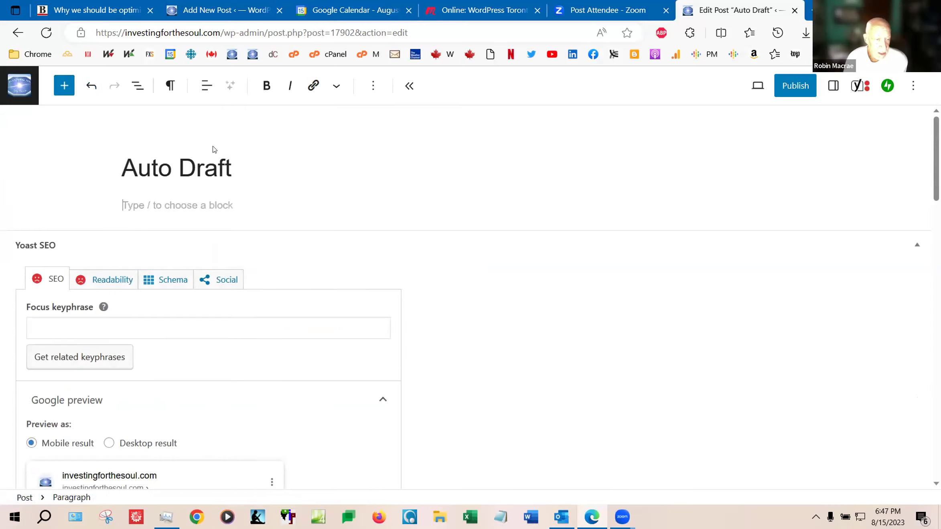
Search the available blocks for "query" and insert a Posts List block below the title
click(60, 84)
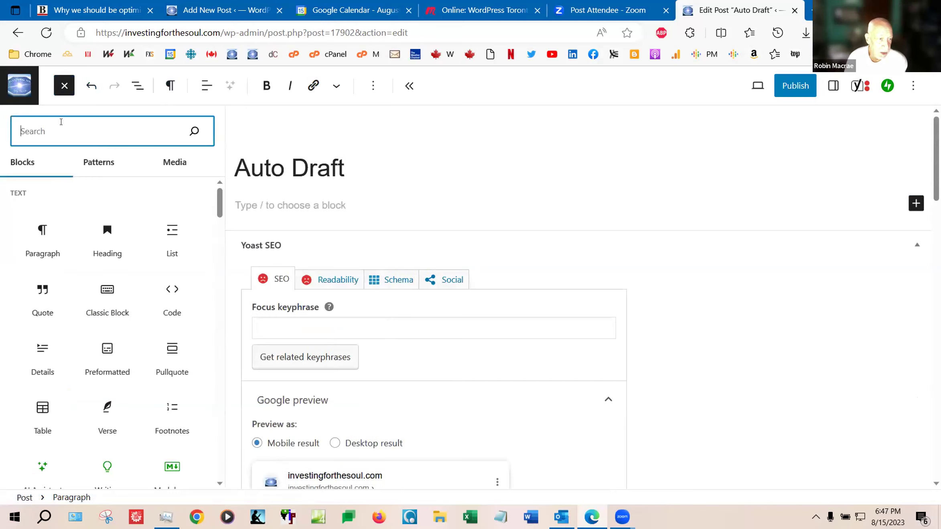
text(qu)
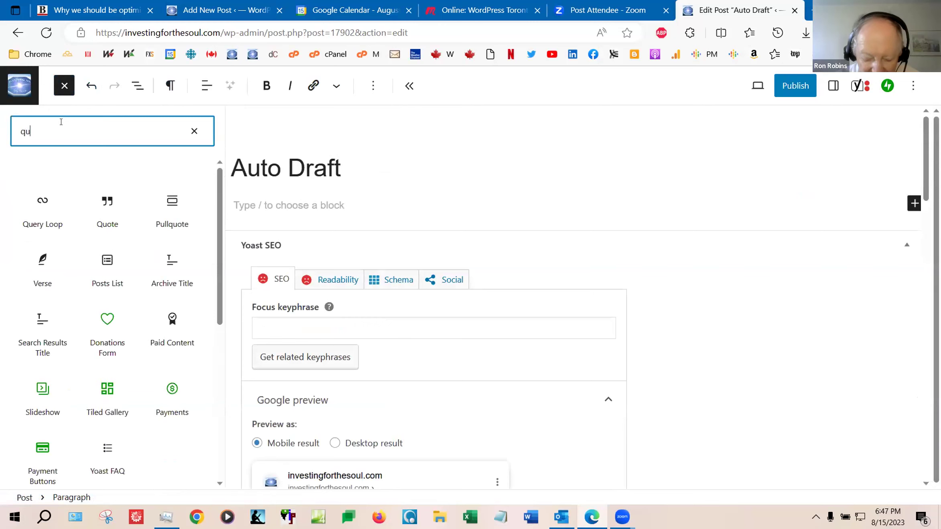
text(ery)
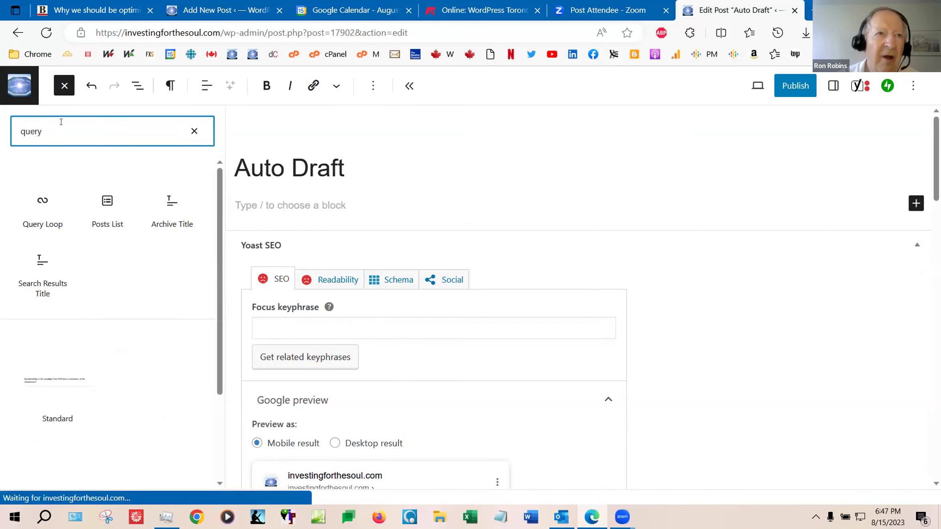
click(96, 195)
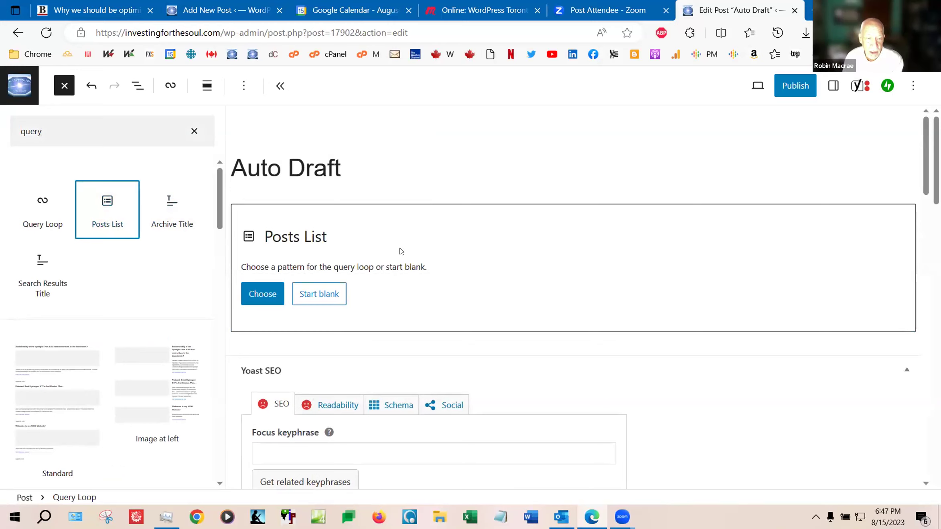
Browse the available patterns for the Posts List block and close the chooser without picking one
click(272, 289)
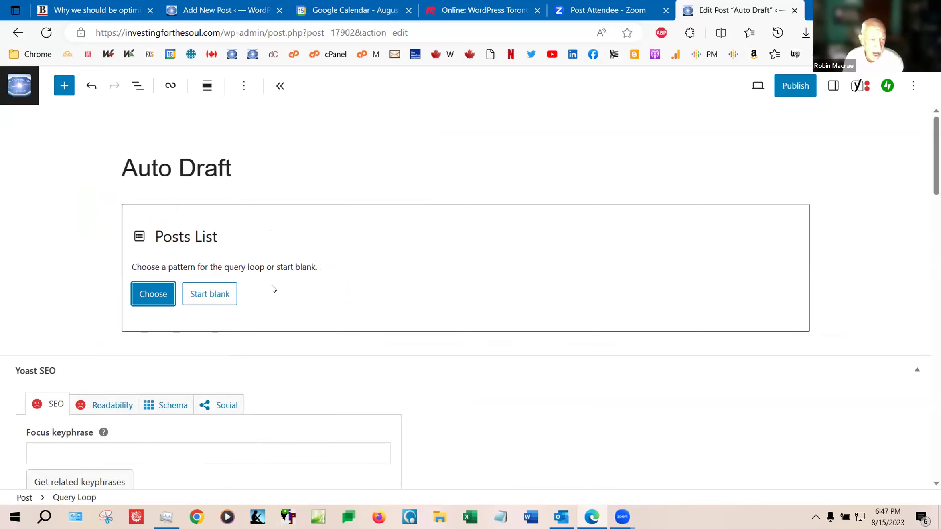
click(160, 300)
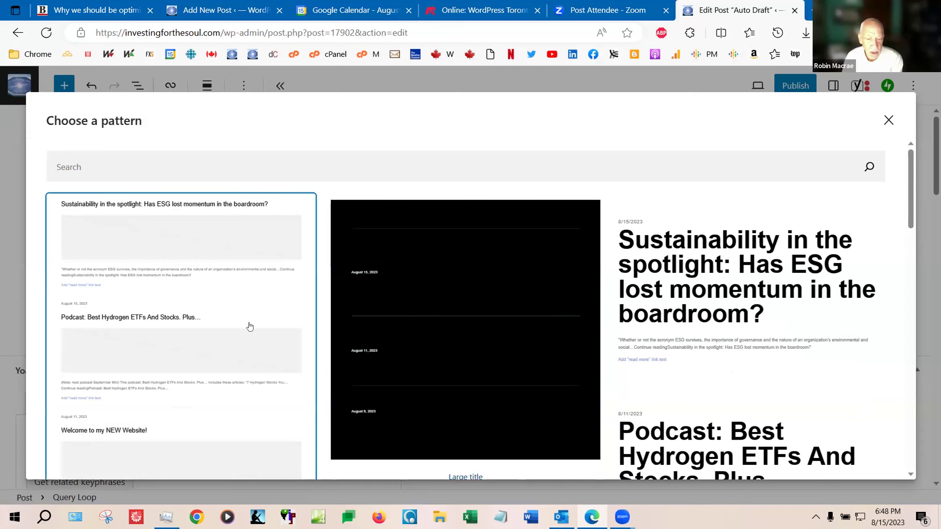
scroll(205, 318, down, 5)
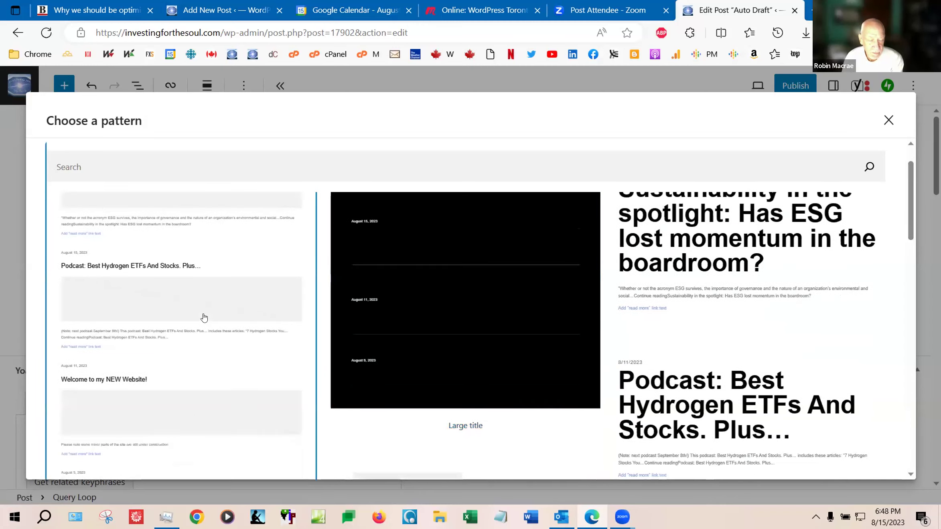
scroll(204, 318, down, 6)
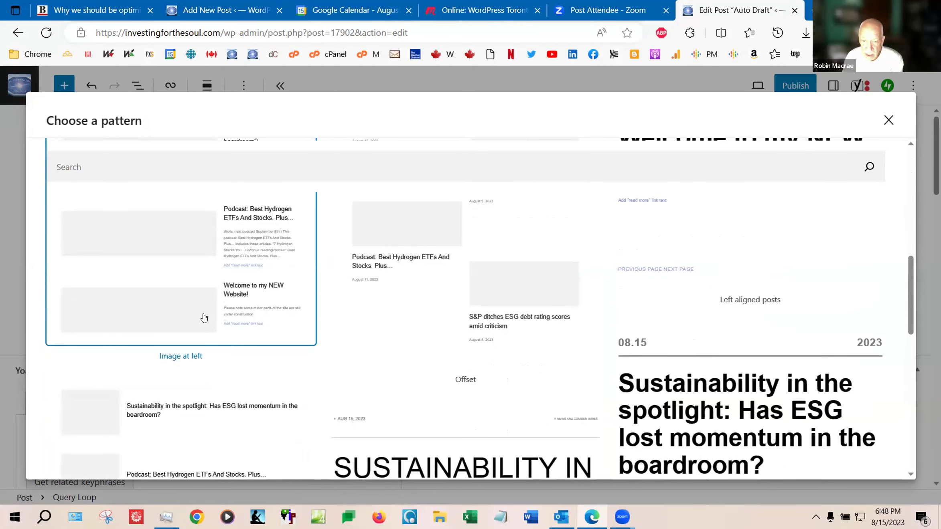
scroll(204, 318, down, 1)
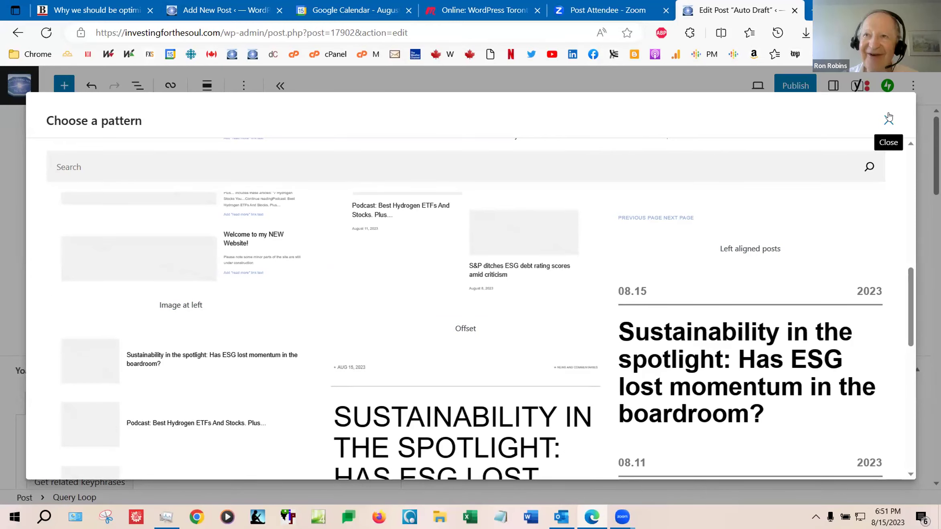
click(888, 117)
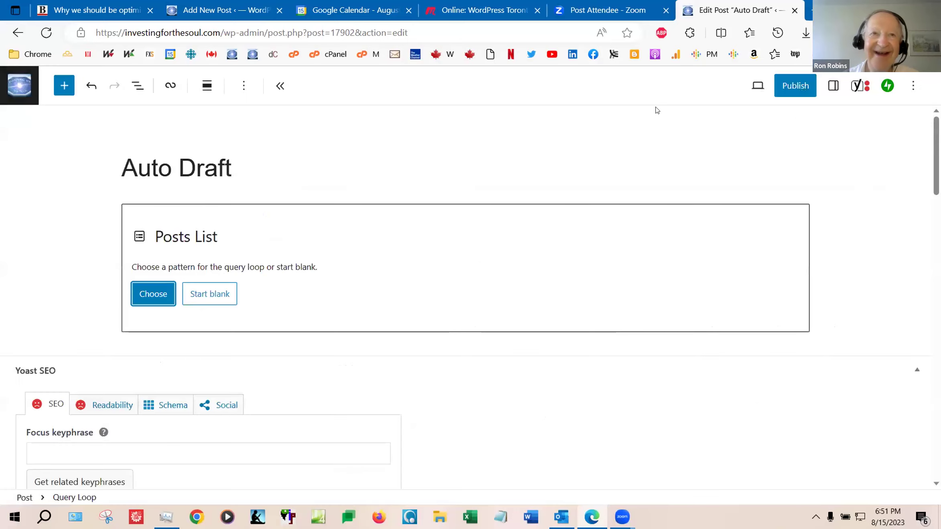
Leave the draft post without saving its changes and visit the site's live home page
click(21, 78)
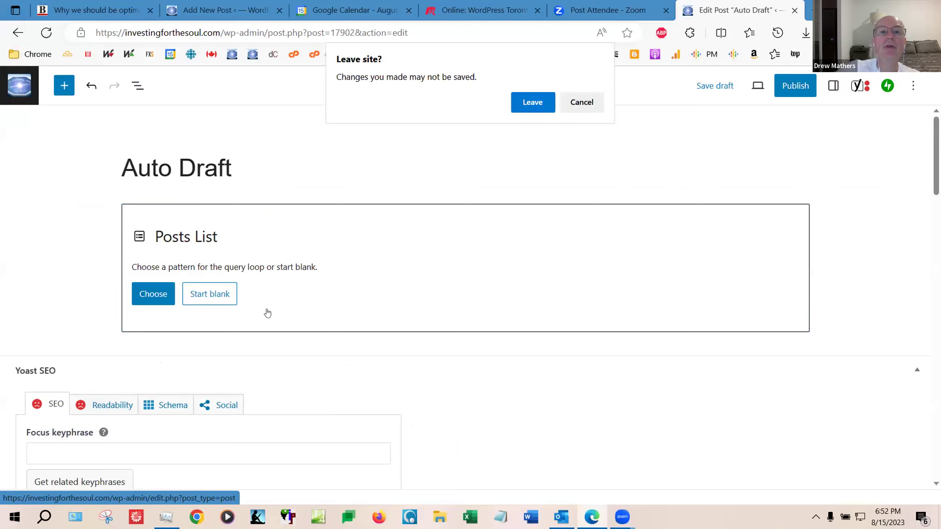
click(533, 103)
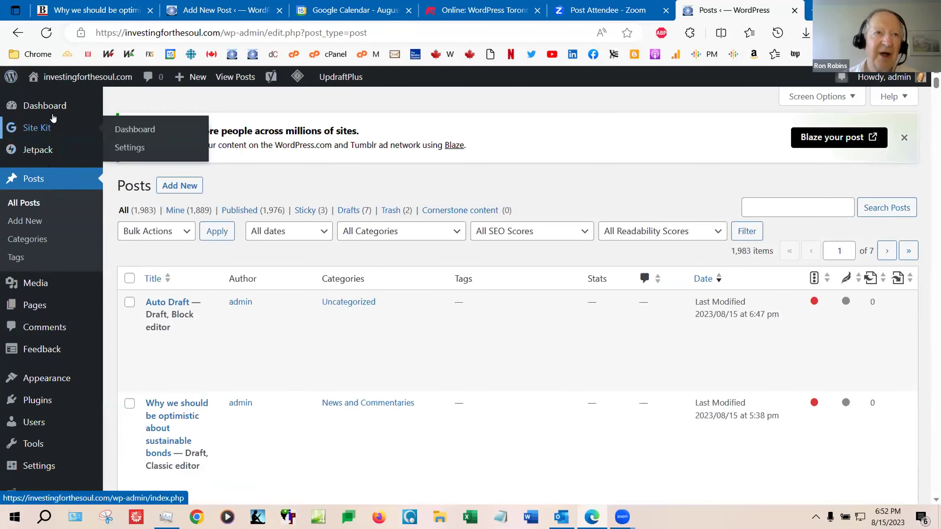
mouse_move(55, 111)
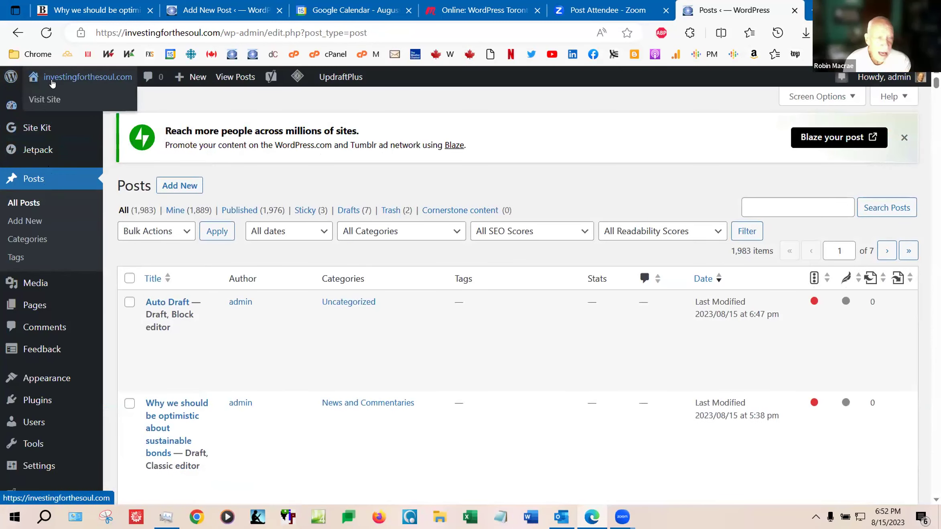
click(35, 95)
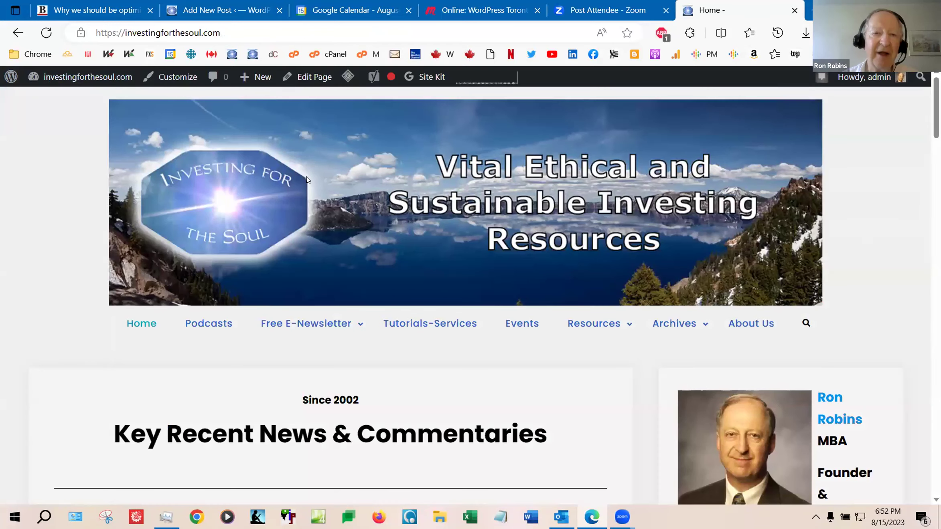
Look over the live home page and open it for editing
scroll(308, 185, down, 3)
scroll(307, 184, down, 3)
scroll(308, 184, up, 6)
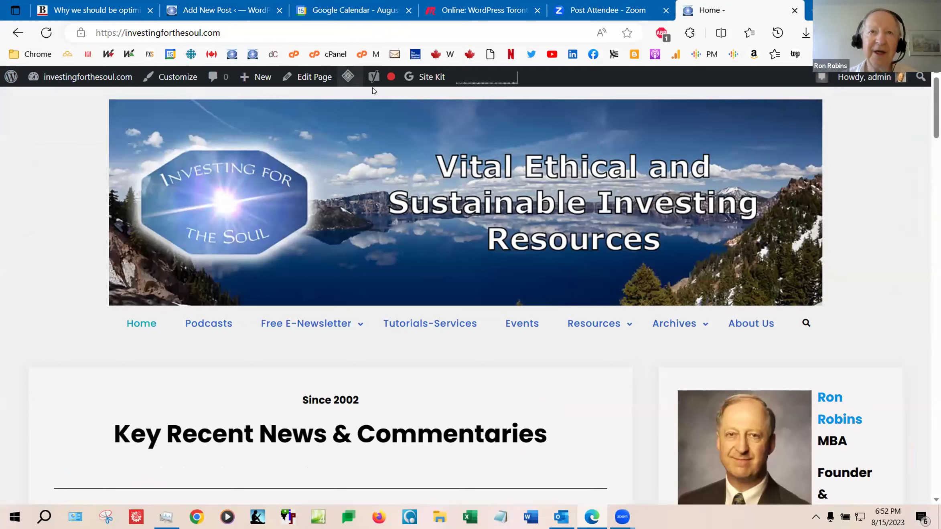
click(257, 79)
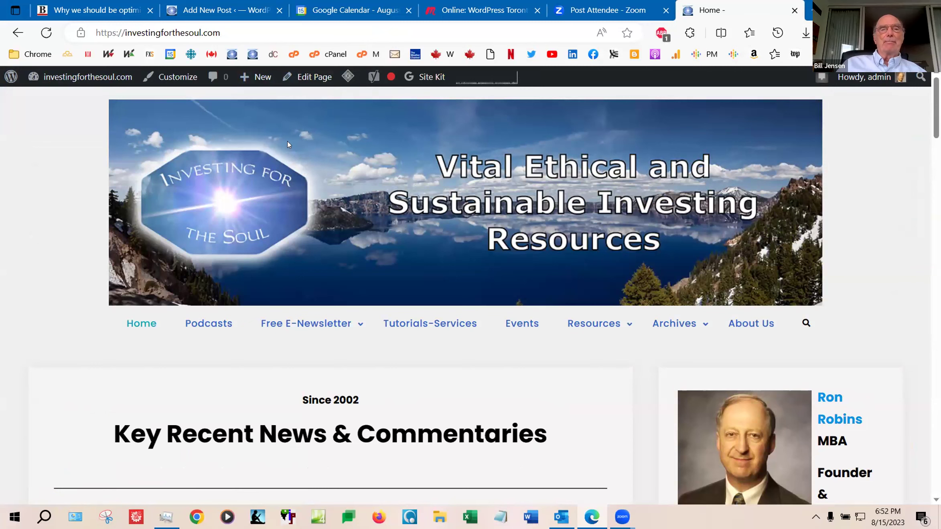
scroll(253, 91, down, 3)
scroll(251, 91, up, 3)
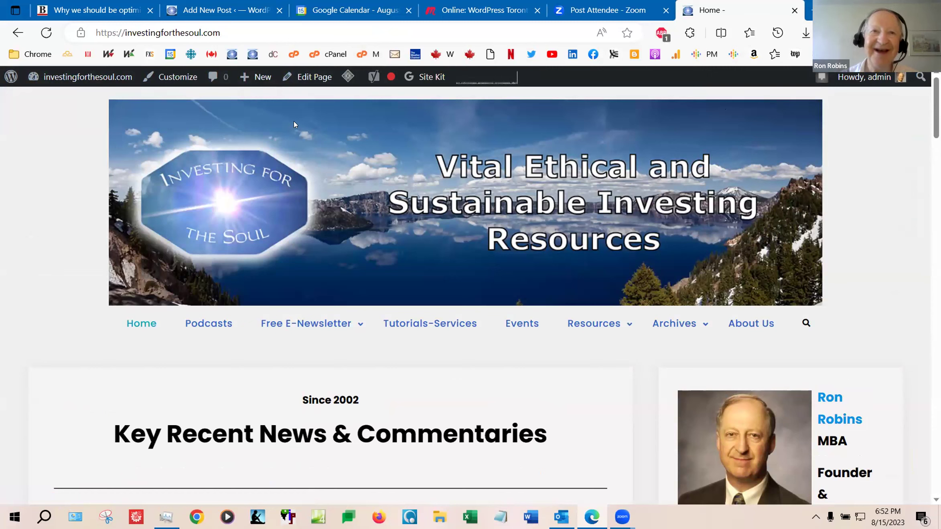
mouse_move(258, 83)
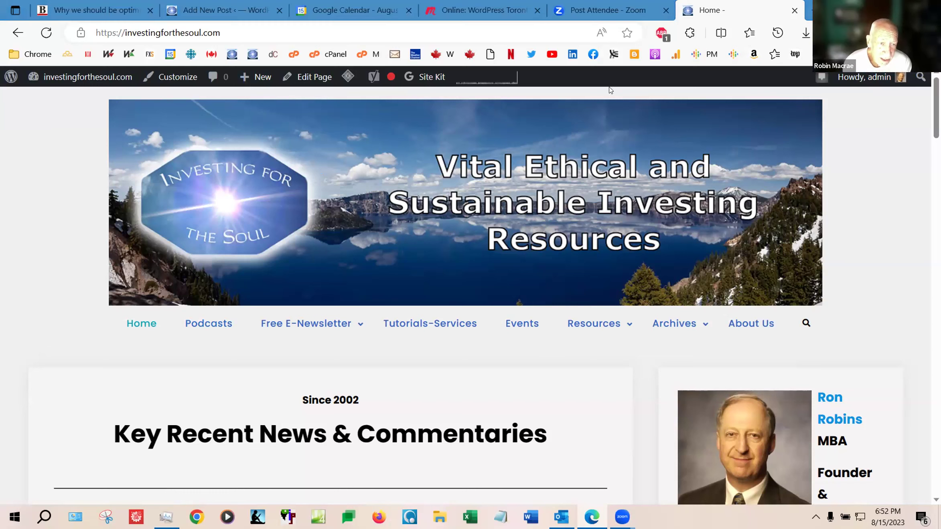
click(317, 77)
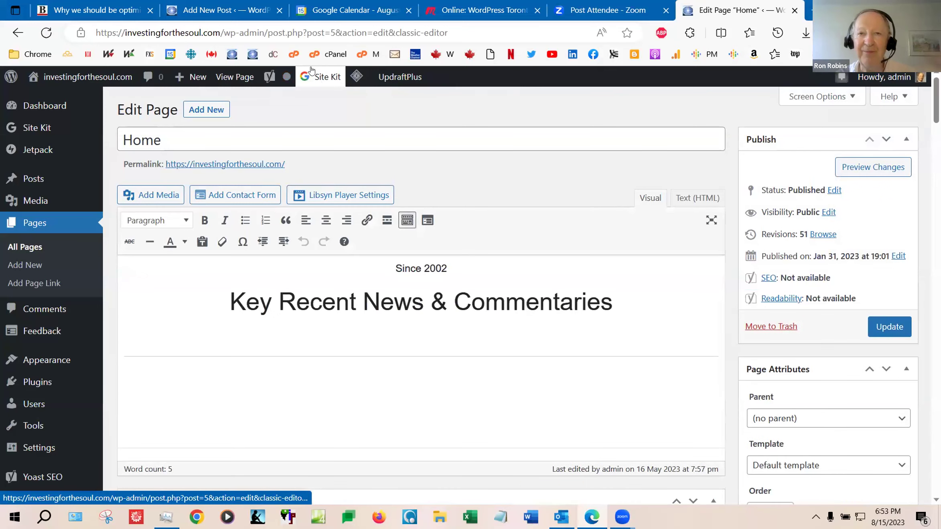
Find the default editor option for the Home page and switch the page to the block editor
mouse_move(317, 71)
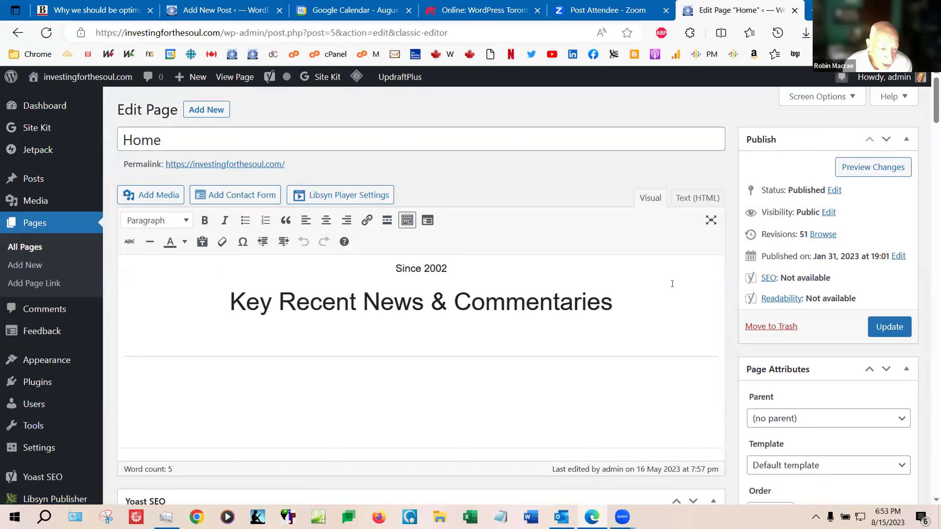
scroll(672, 284, down, 1)
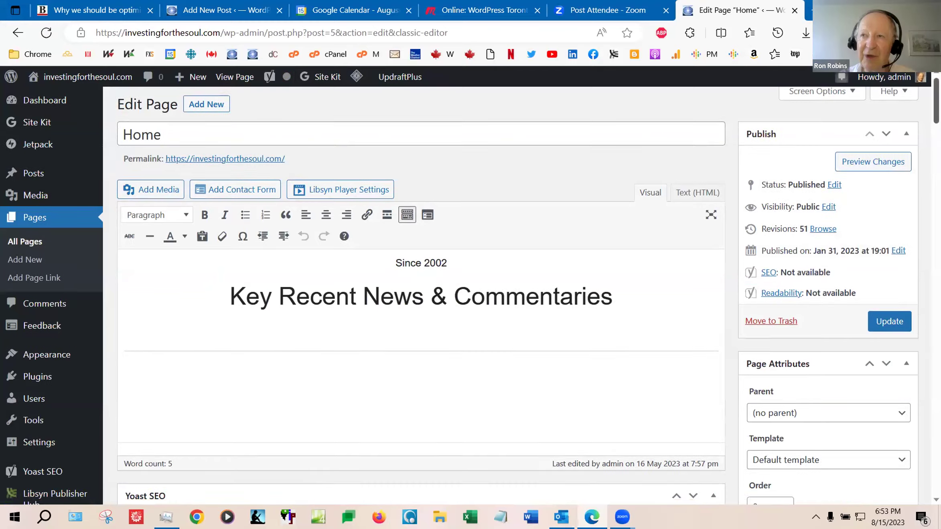
scroll(421, 296, down, 20)
scroll(421, 297, up, 8)
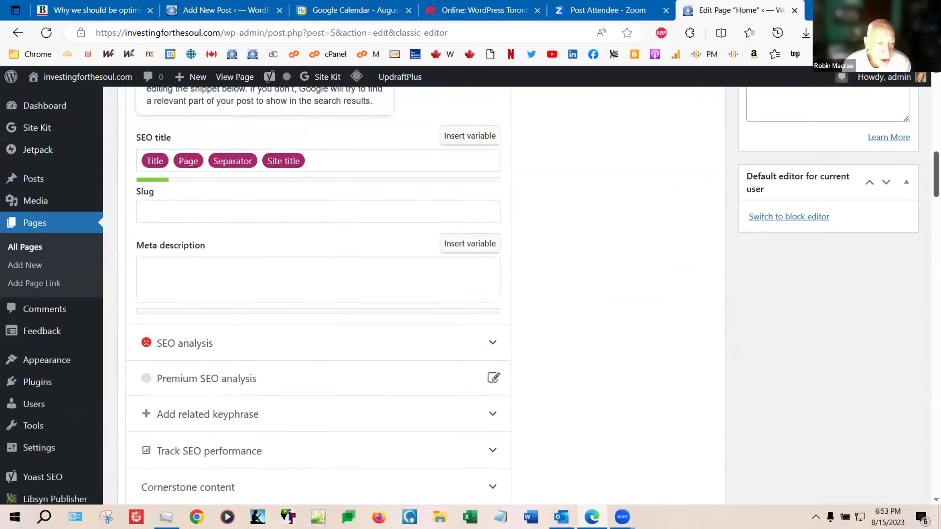
scroll(897, 177, up, 4)
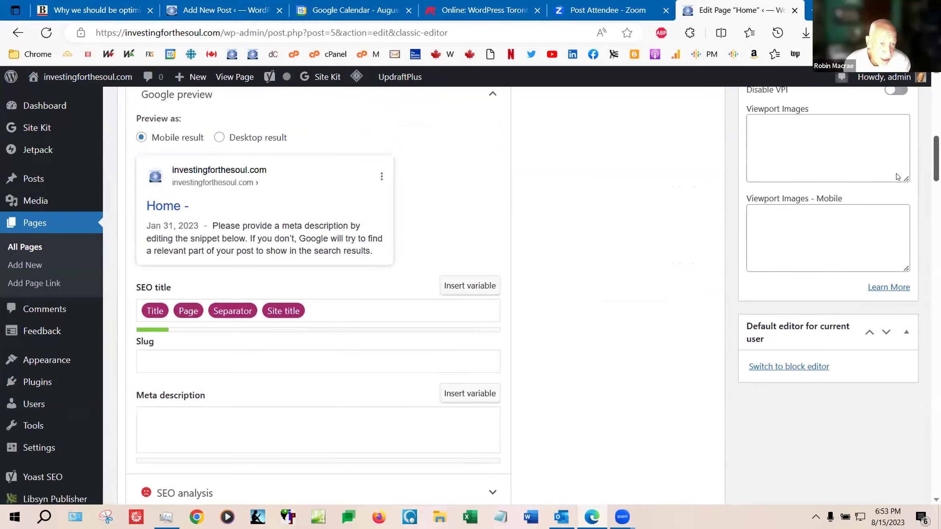
scroll(897, 177, up, 12)
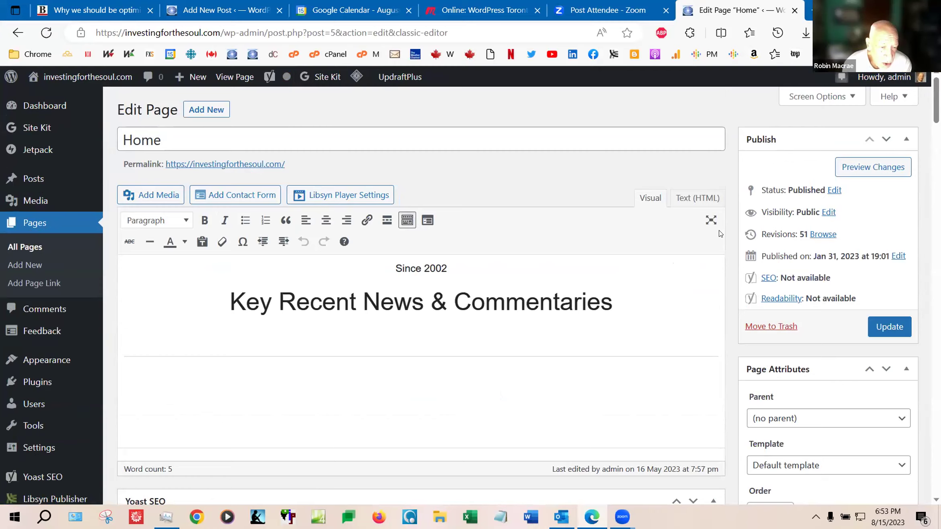
scroll(719, 234, down, 2)
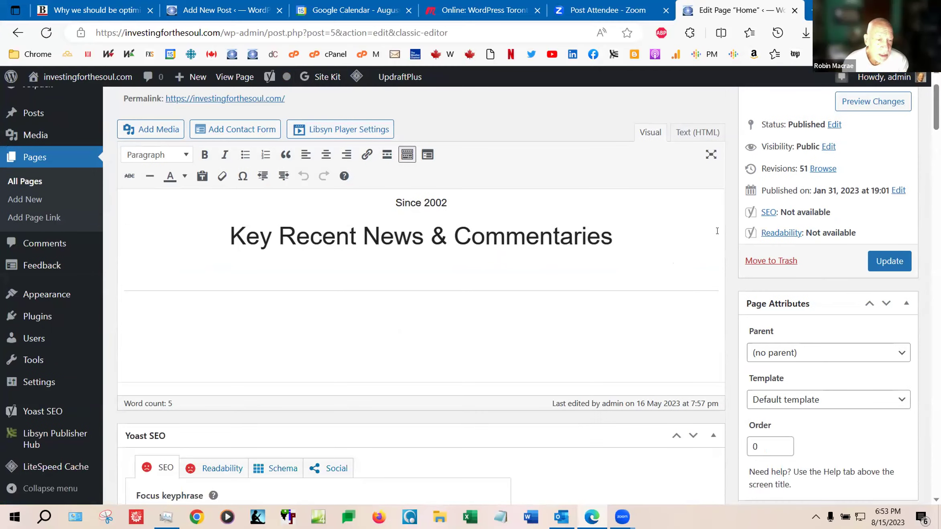
scroll(716, 231, down, 4)
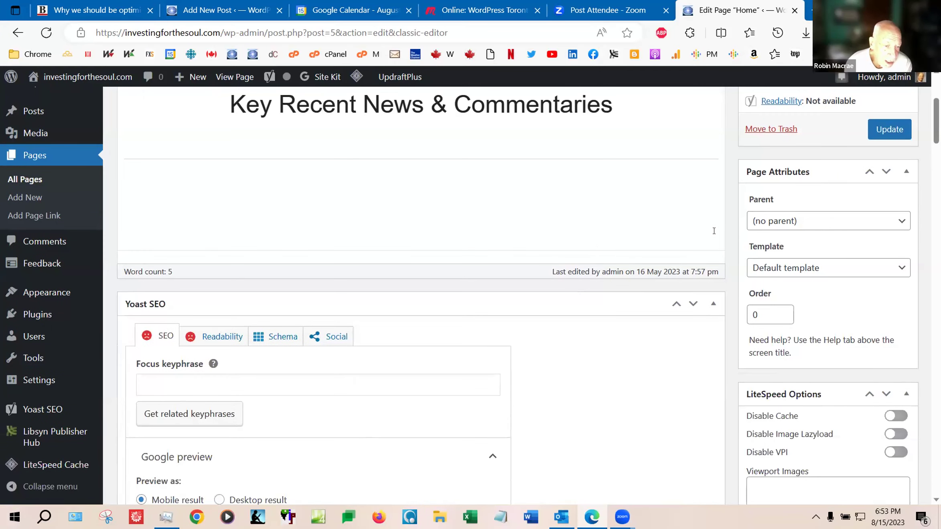
scroll(714, 232, down, 2)
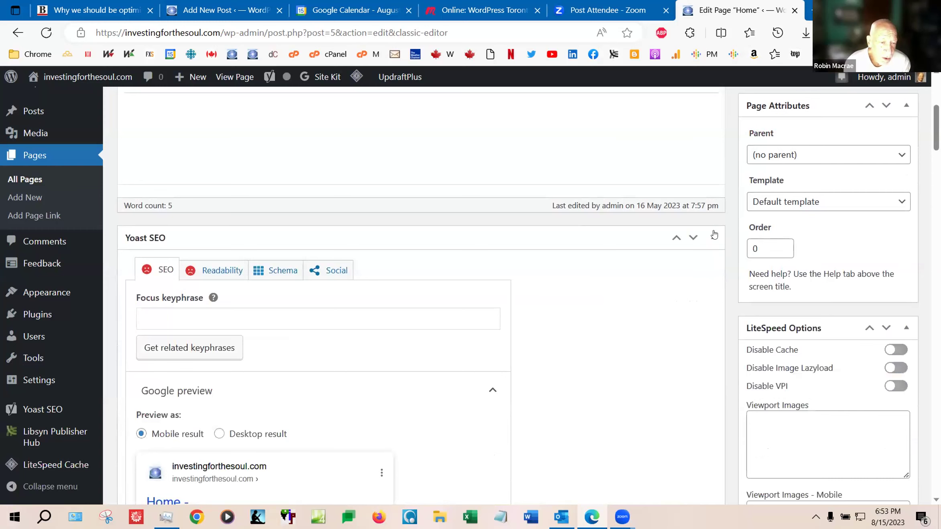
scroll(715, 234, down, 2)
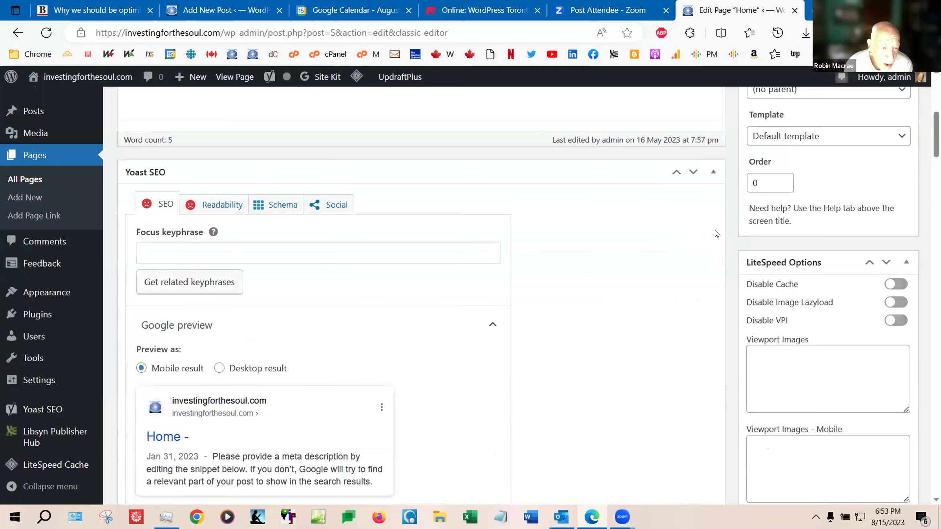
scroll(716, 234, down, 2)
scroll(716, 233, down, 2)
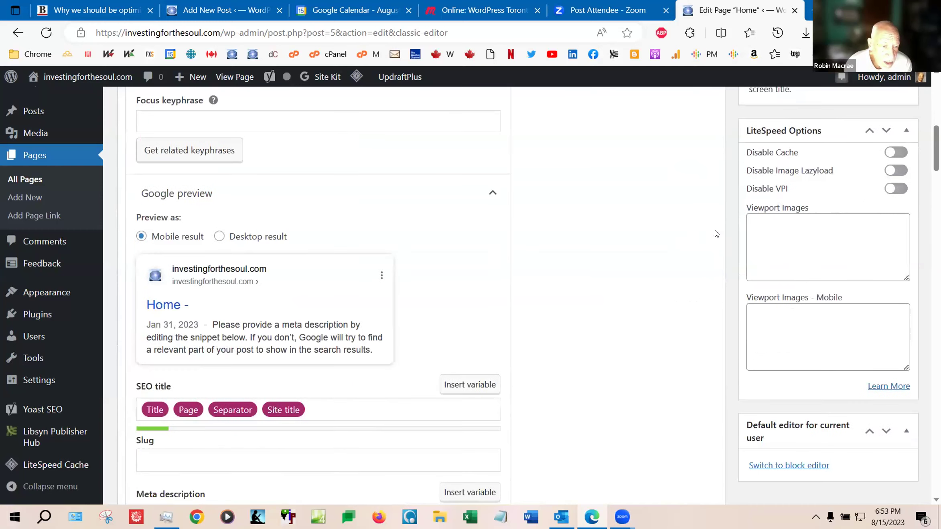
scroll(716, 234, down, 2)
scroll(716, 234, down, 2)
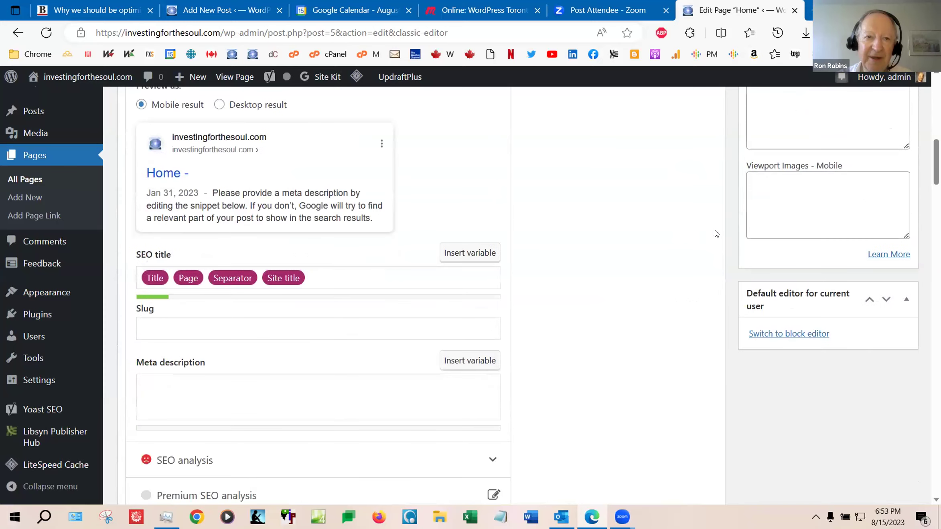
scroll(715, 234, down, 2)
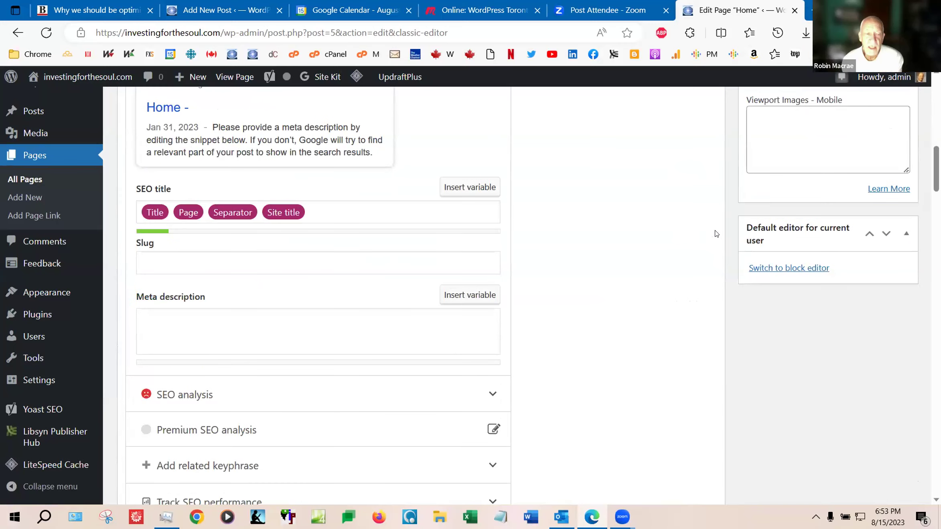
scroll(716, 234, up, 12)
scroll(716, 234, down, 10)
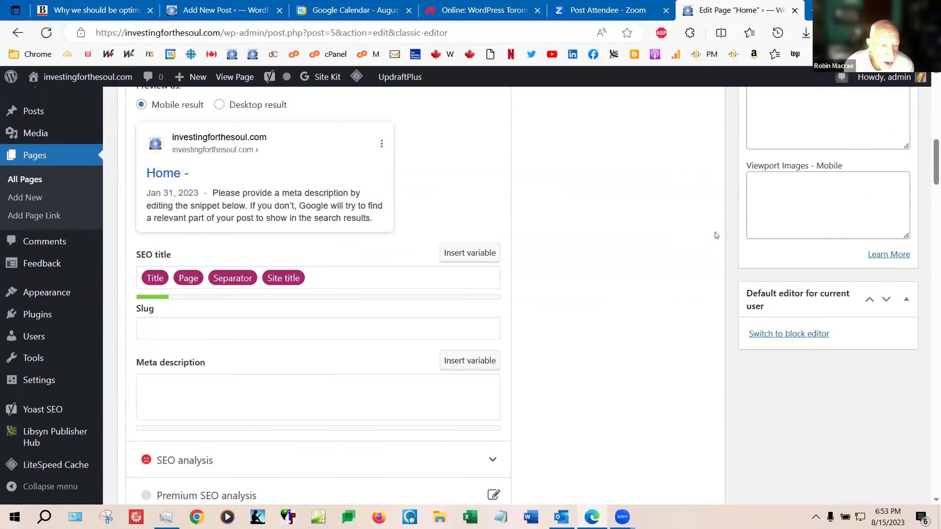
click(820, 335)
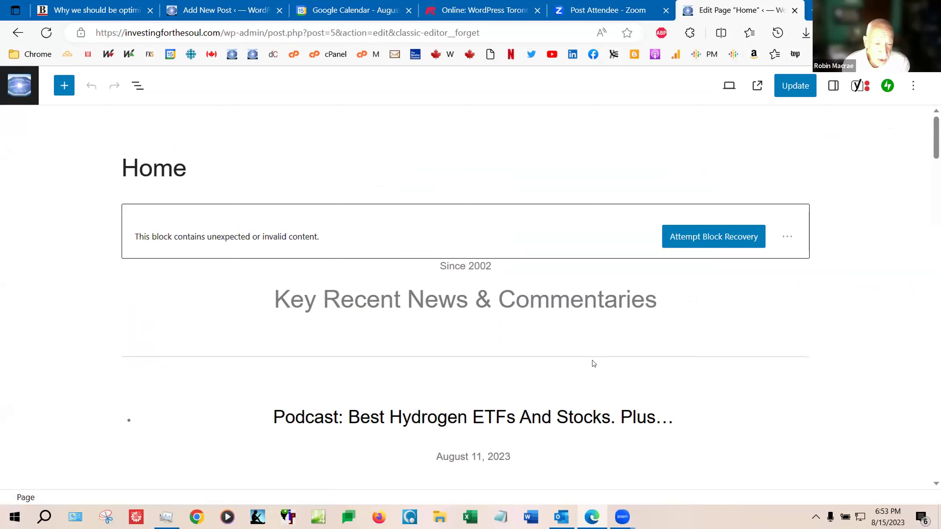
Review the posts listed on the Home page and select the "read more" link text in the "Sustainability in the spotlight" post's excerpt
scroll(593, 363, down, 3)
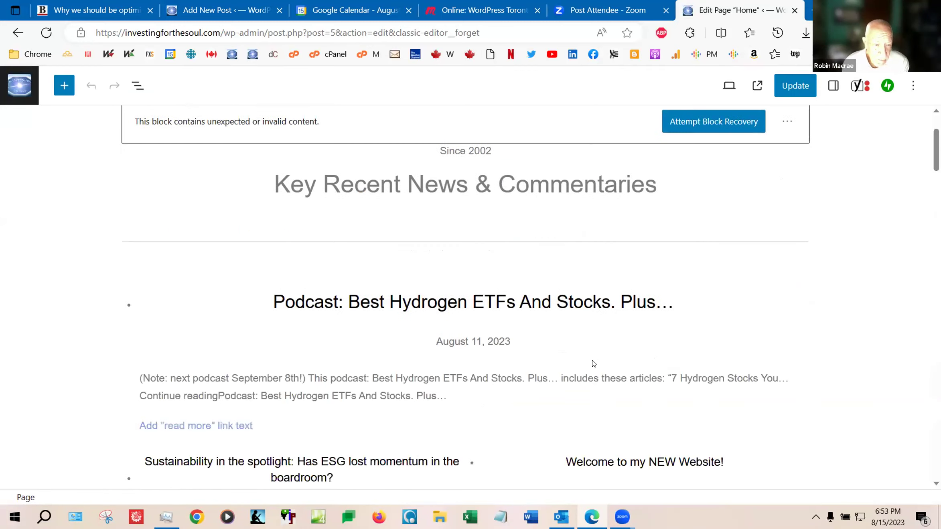
scroll(593, 363, down, 2)
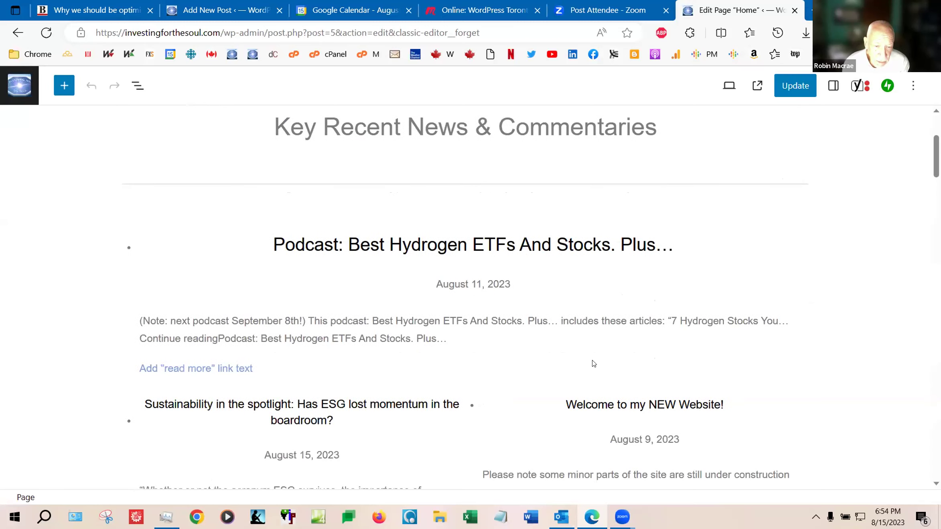
scroll(593, 364, down, 3)
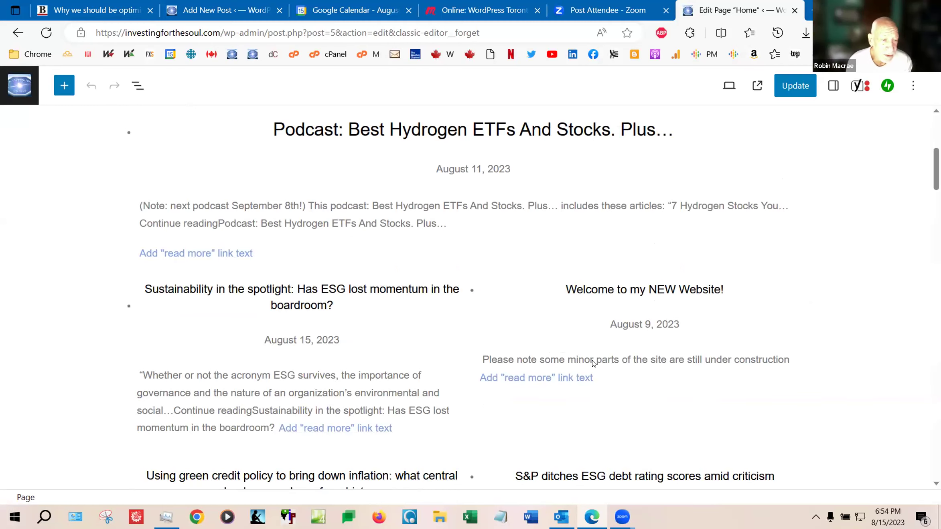
scroll(594, 363, down, 1)
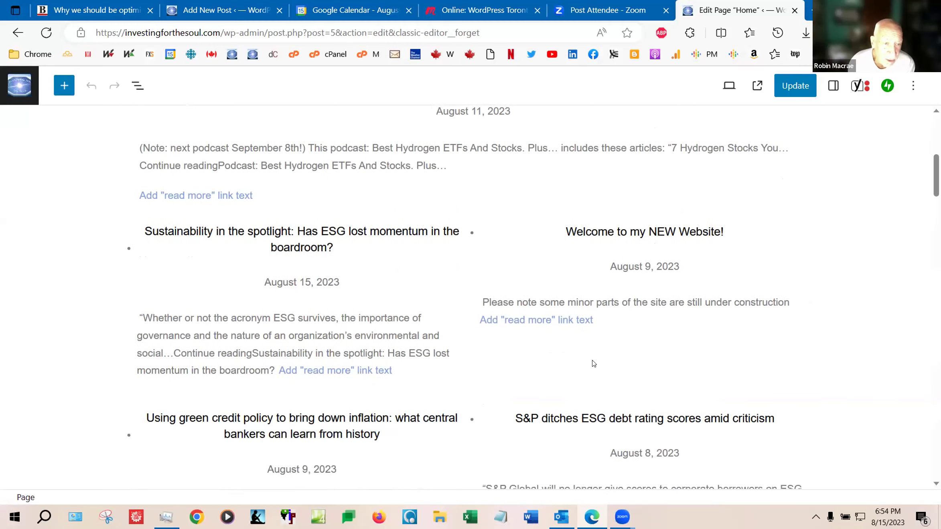
scroll(593, 363, down, 1)
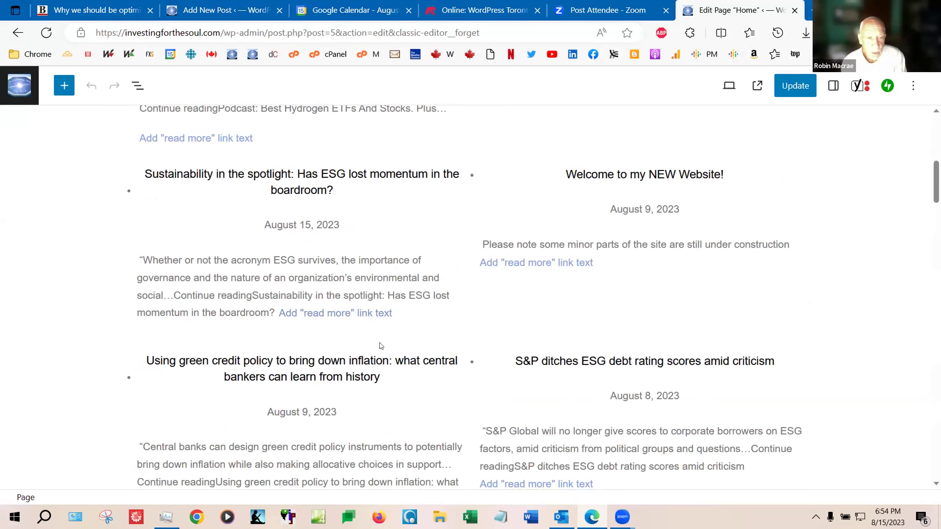
click(359, 313)
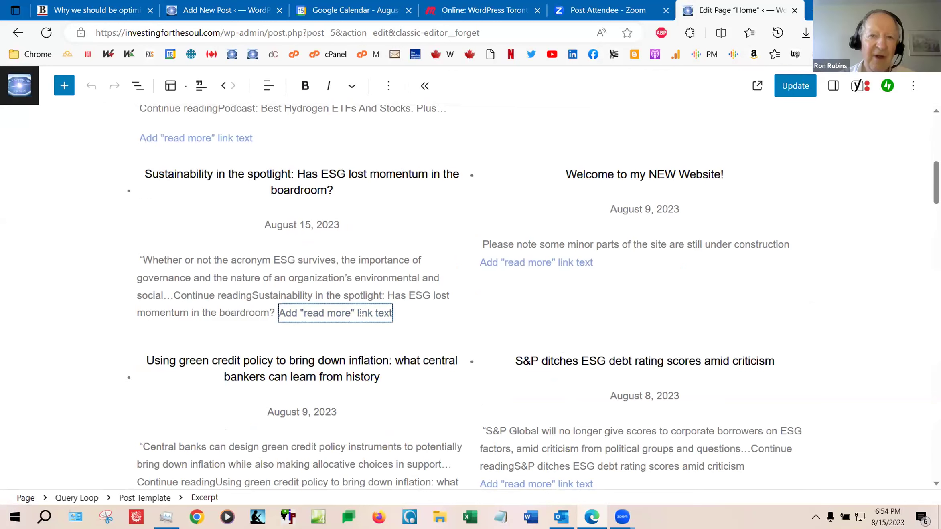
Select the query loop's post template and look over the excerpts of the listed posts
click(450, 332)
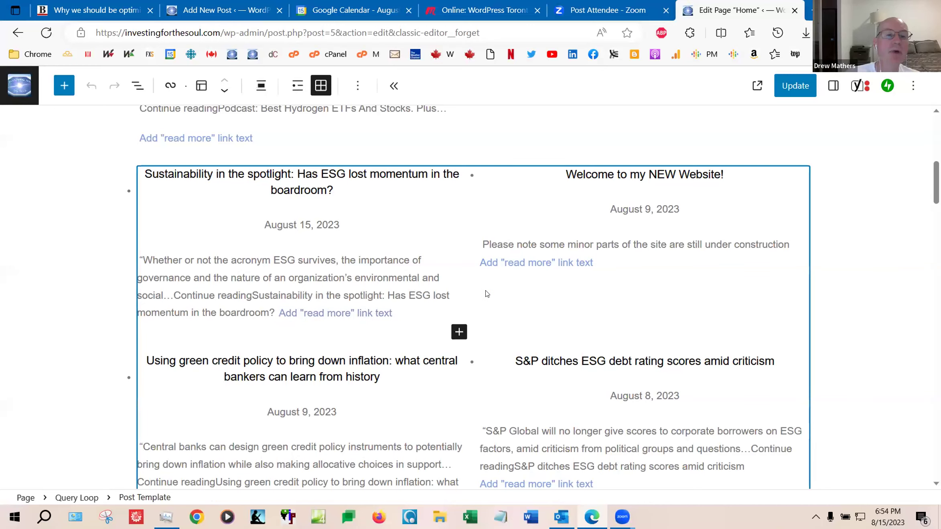
scroll(485, 294, down, 1)
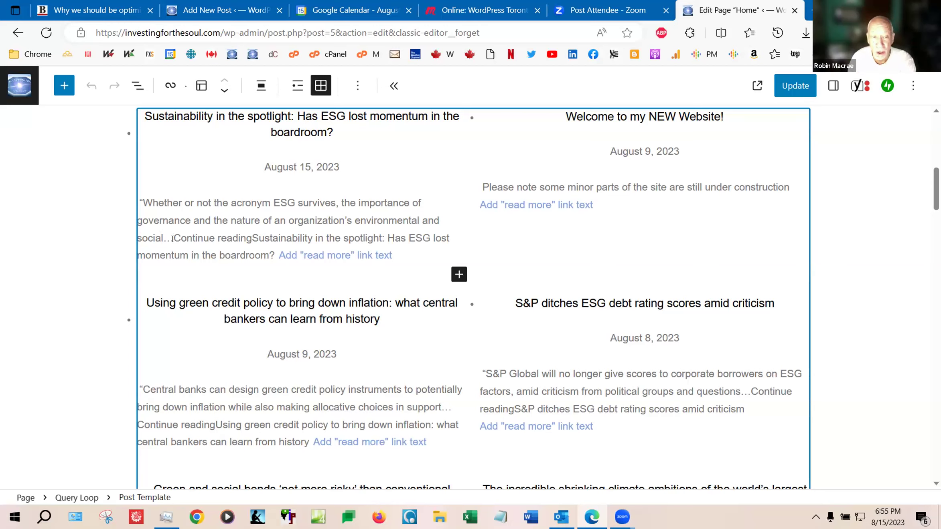
scroll(183, 249, down, 4)
scroll(182, 248, up, 4)
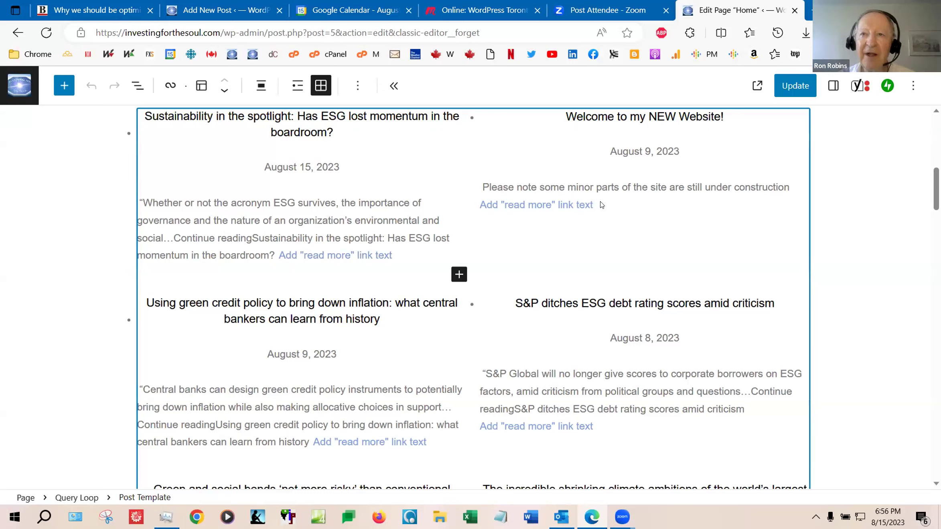
Set the excerpt's "read more" link text to "Continue reading" in the "Welcome to my NEW Website!" post of the query loop
click(556, 206)
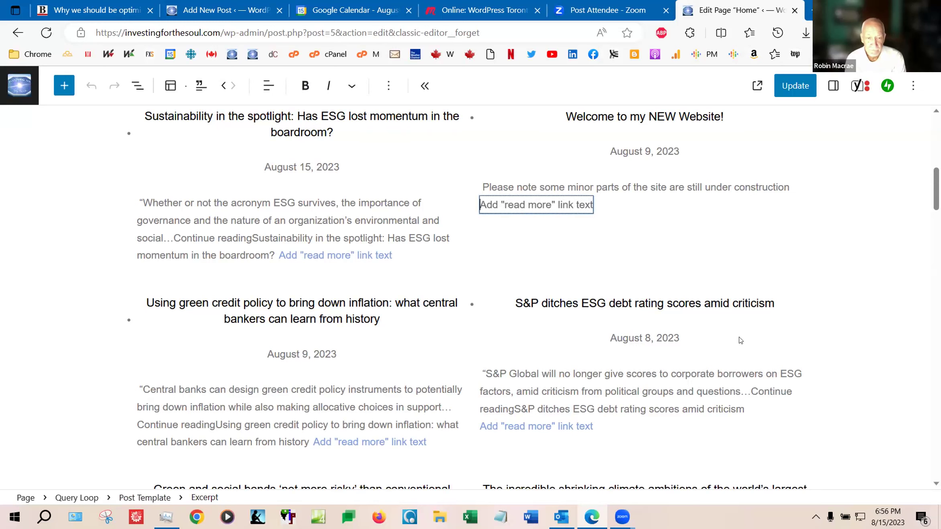
text(C)
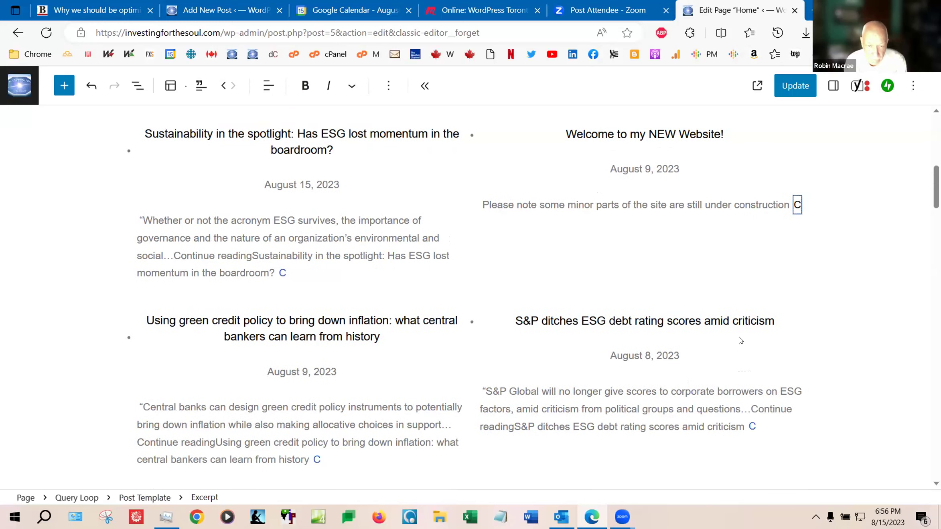
text(ontinur)
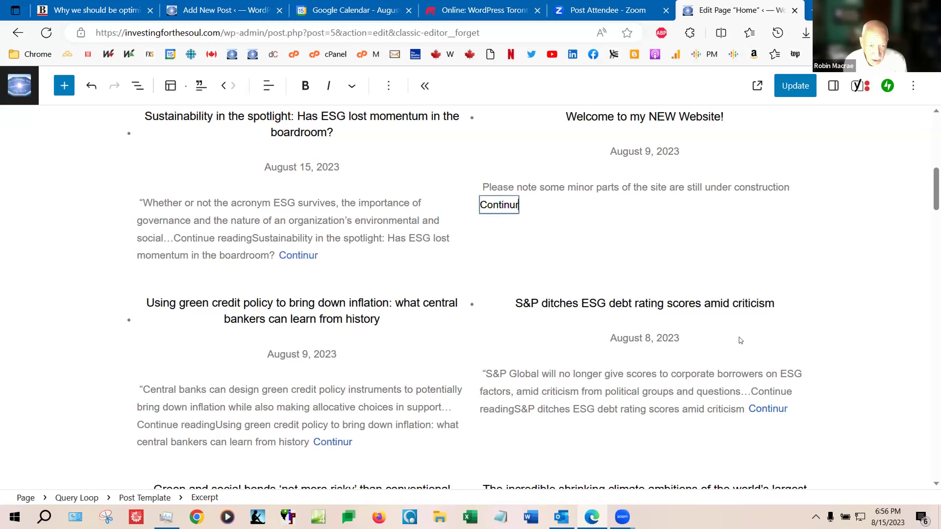
key(BackSpace)
text(e re)
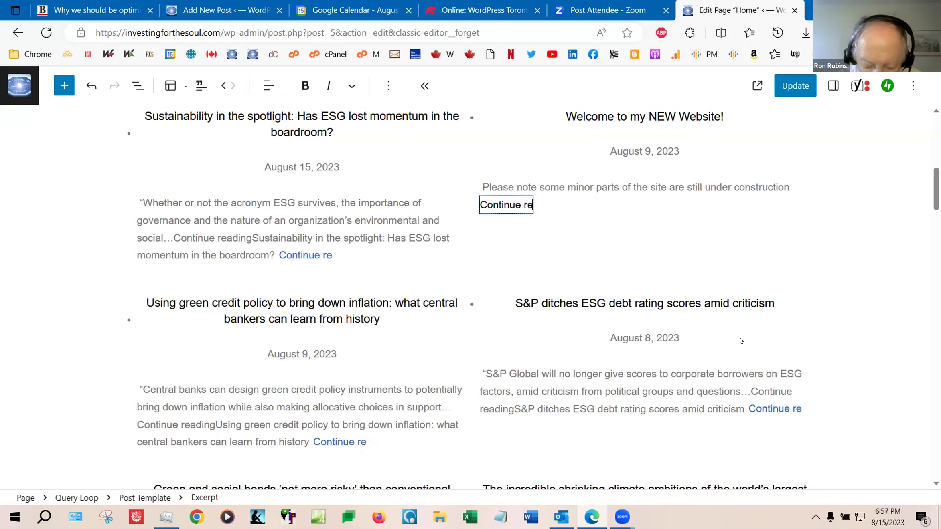
text(ading)
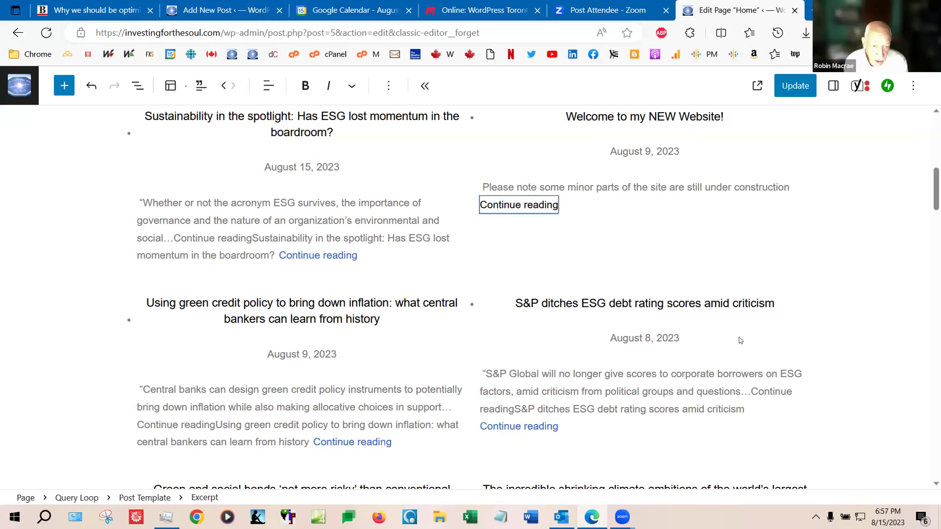
click(661, 264)
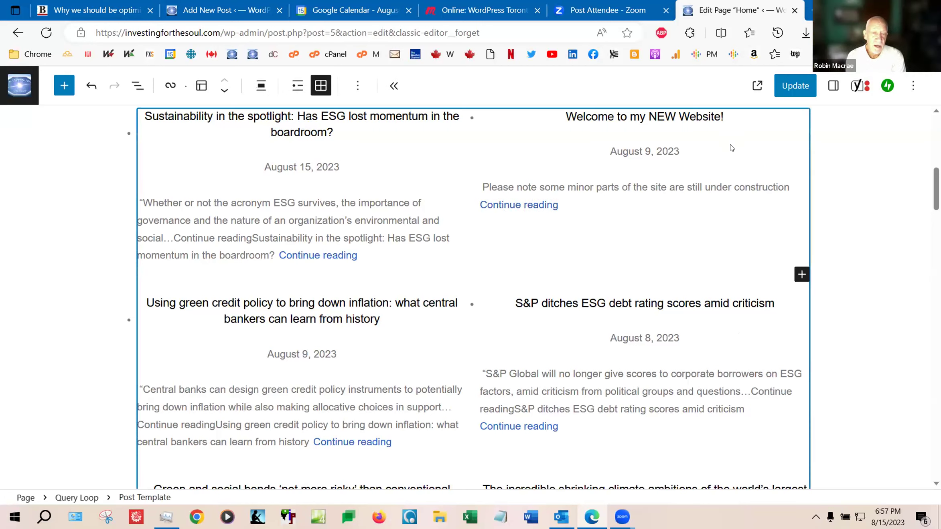
scroll(761, 145, up, 3)
scroll(785, 148, down, 1)
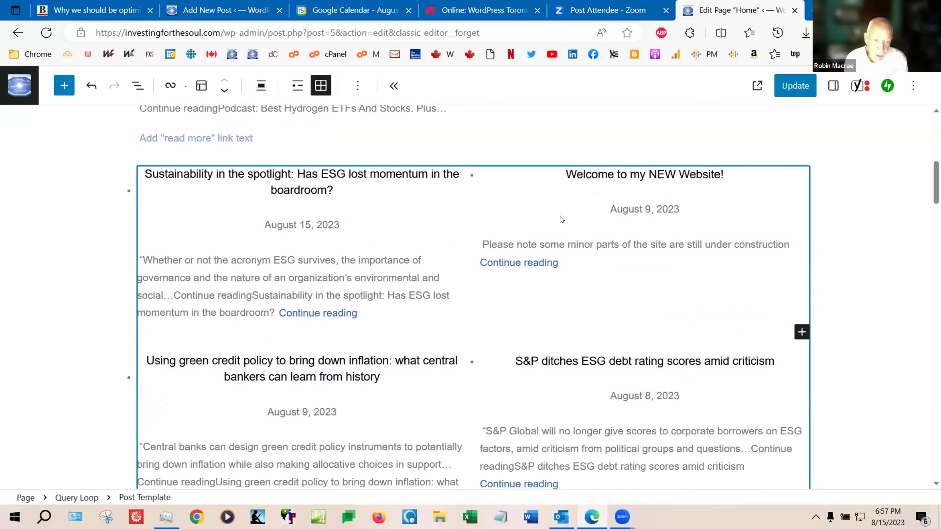
right_click(526, 261)
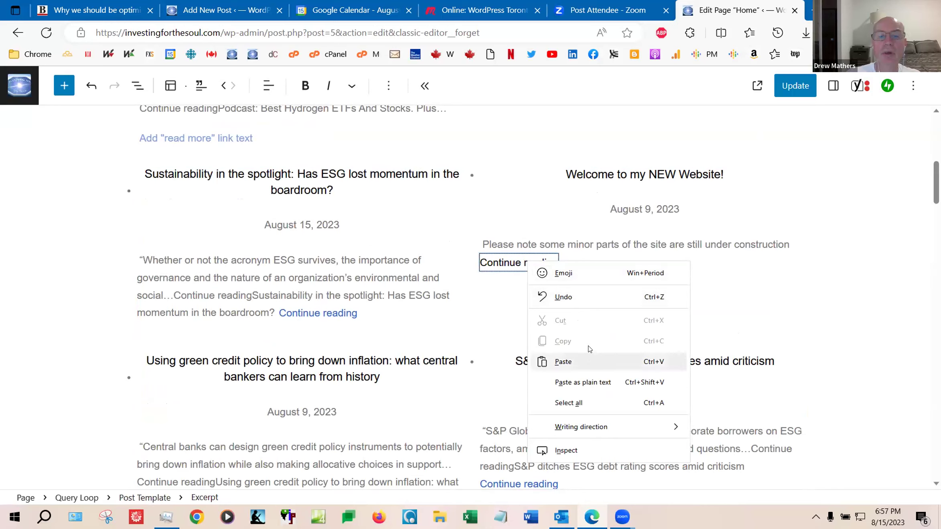
click(482, 303)
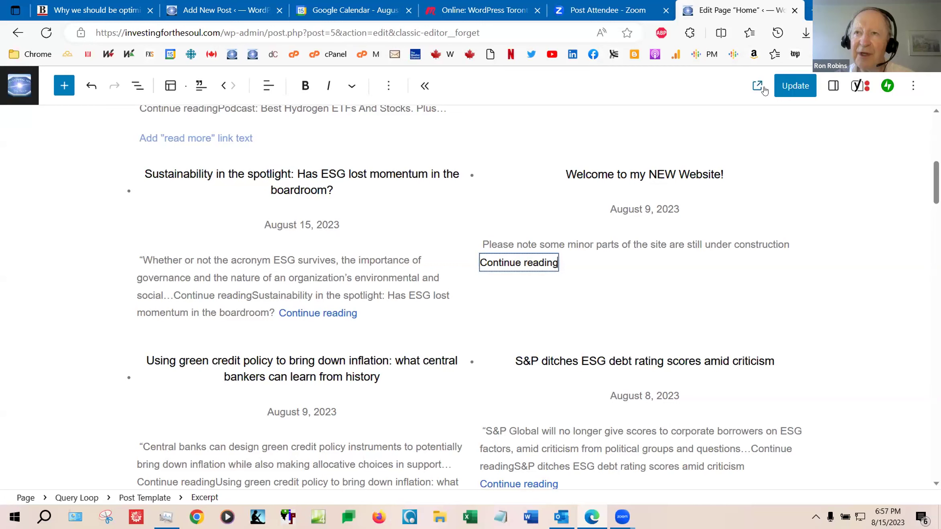
Update the Home page and view its live version down to the two-column list of posts
click(794, 86)
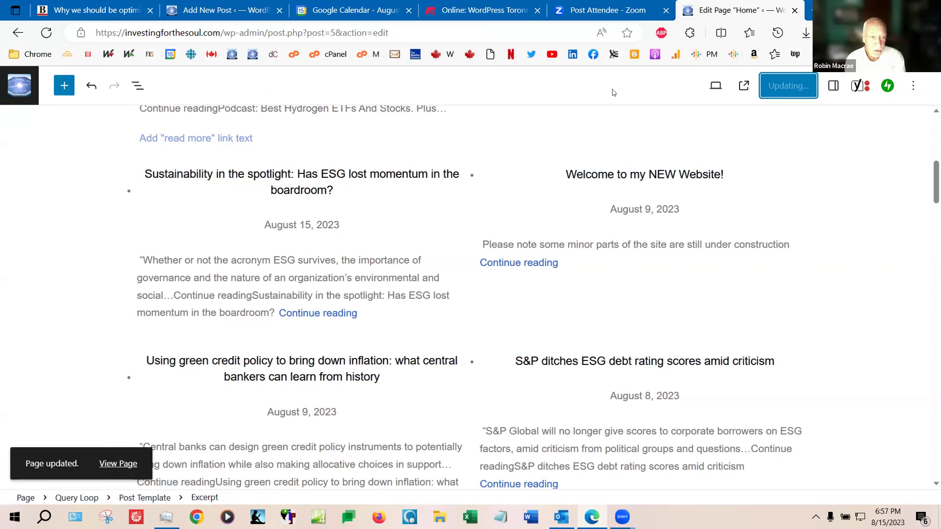
click(744, 86)
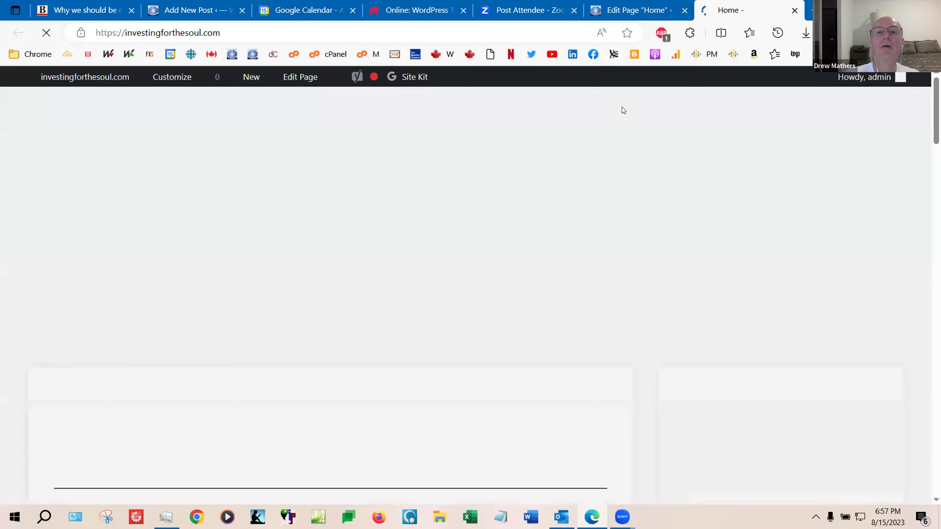
scroll(311, 140, down, 10)
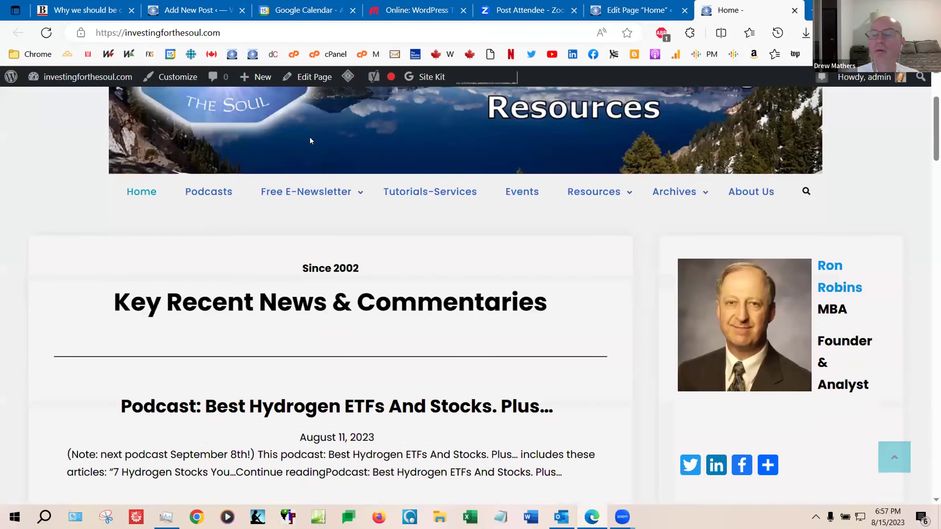
scroll(310, 140, down, 2)
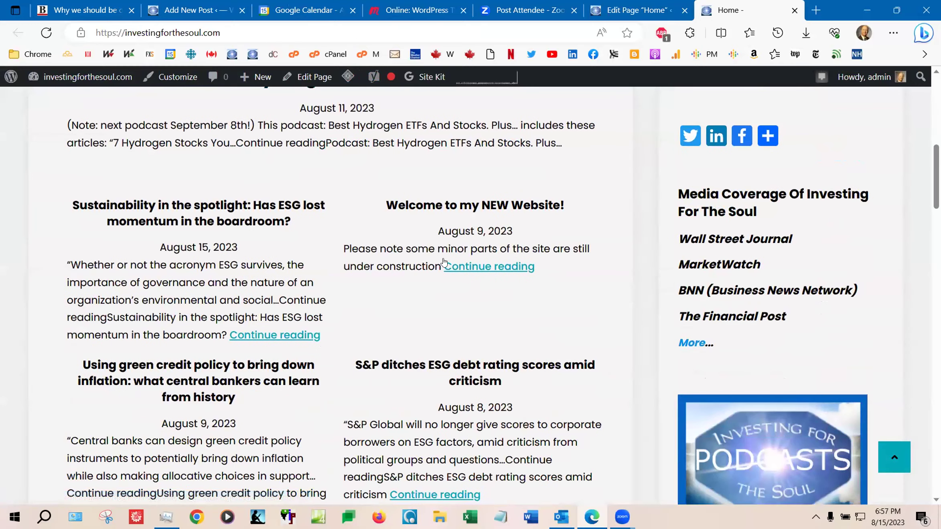
Follow the "Continue reading" link of the "Welcome to my NEW Website!" post and look over the full post
click(487, 268)
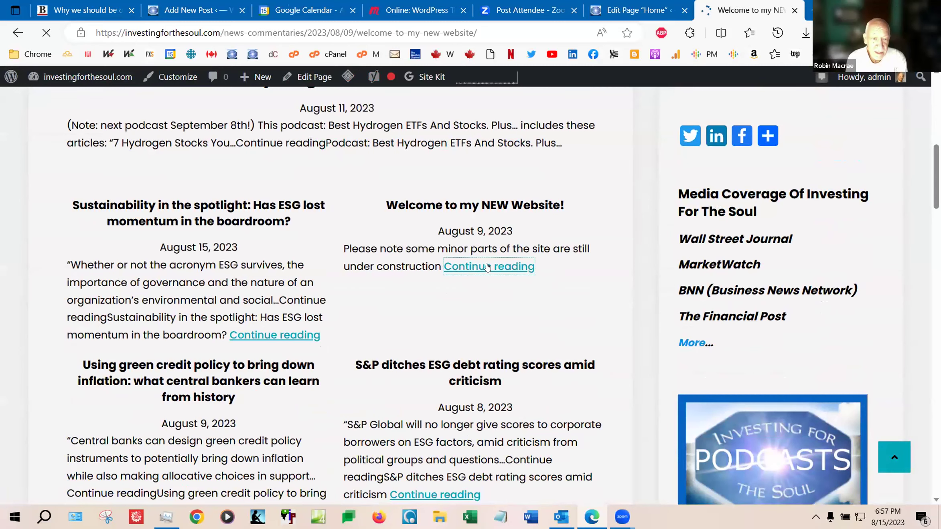
scroll(487, 268, down, 8)
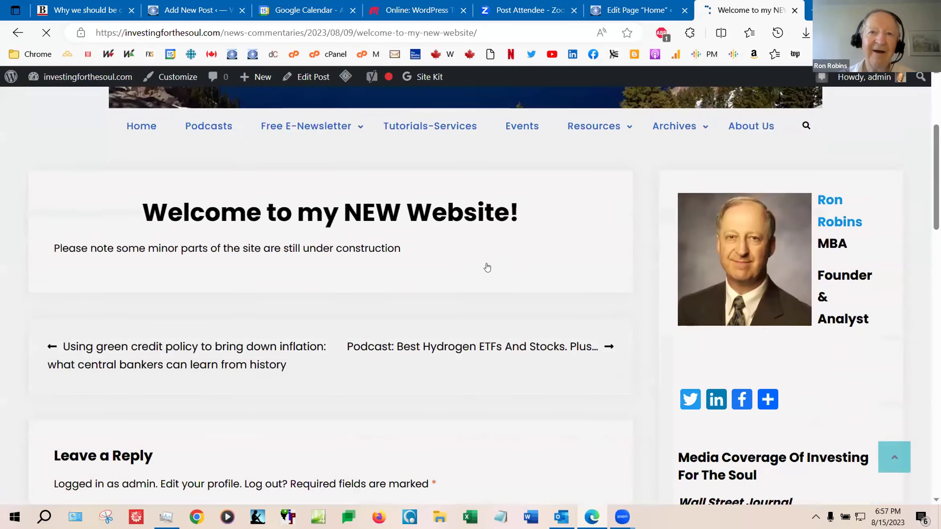
scroll(487, 268, up, 2)
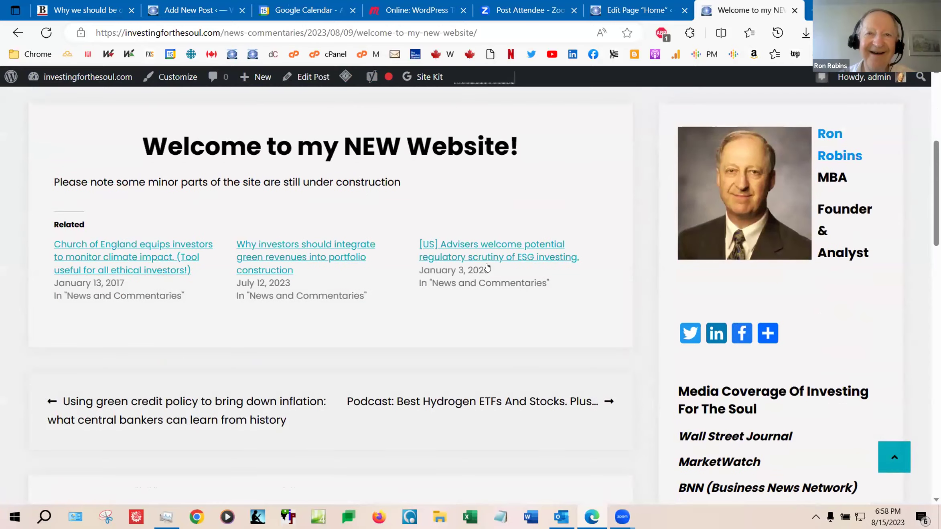
scroll(487, 268, up, 4)
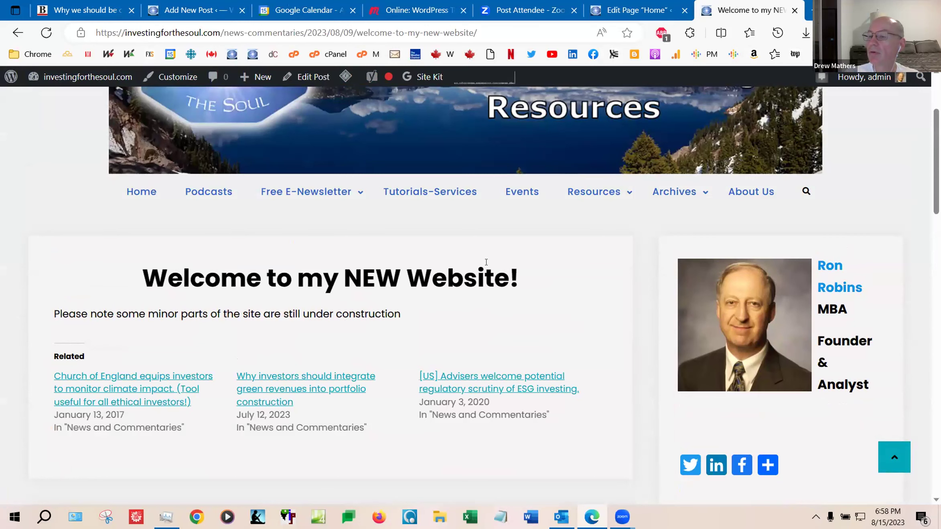
scroll(486, 263, down, 2)
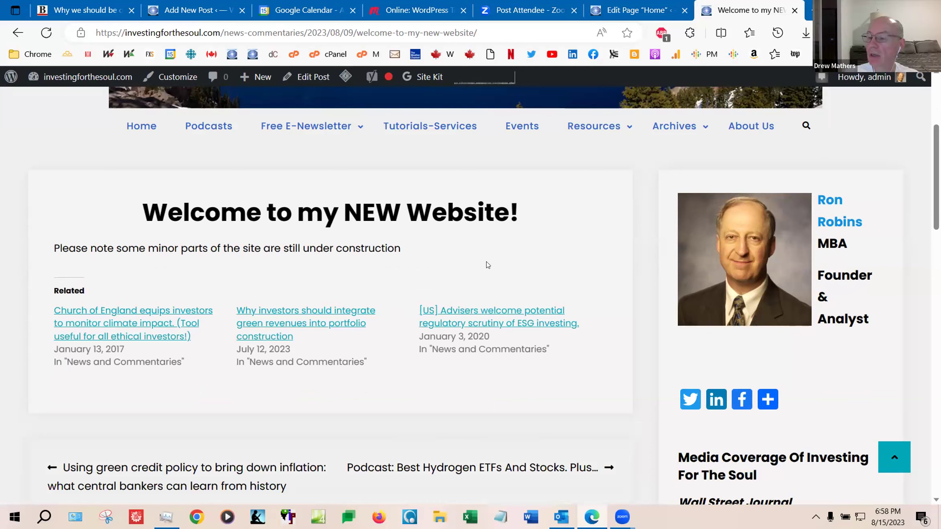
scroll(486, 264, down, 4)
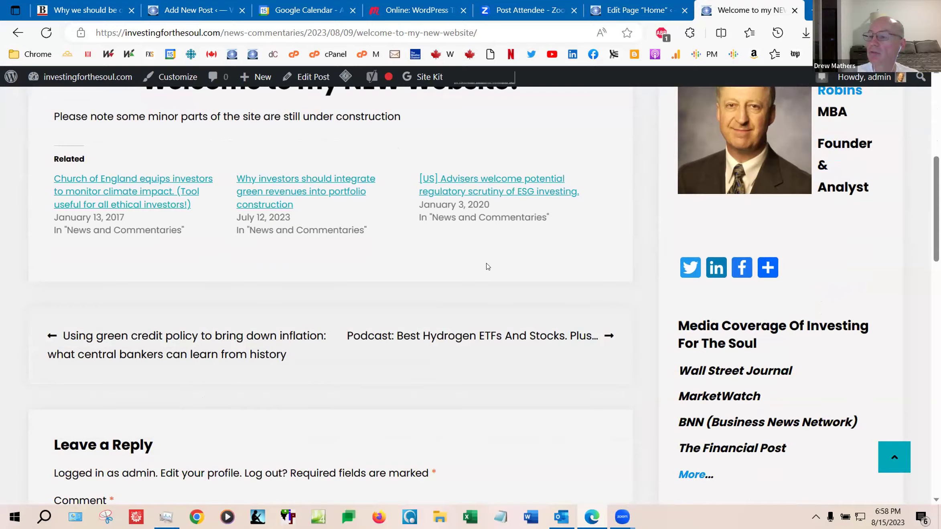
scroll(487, 266, up, 6)
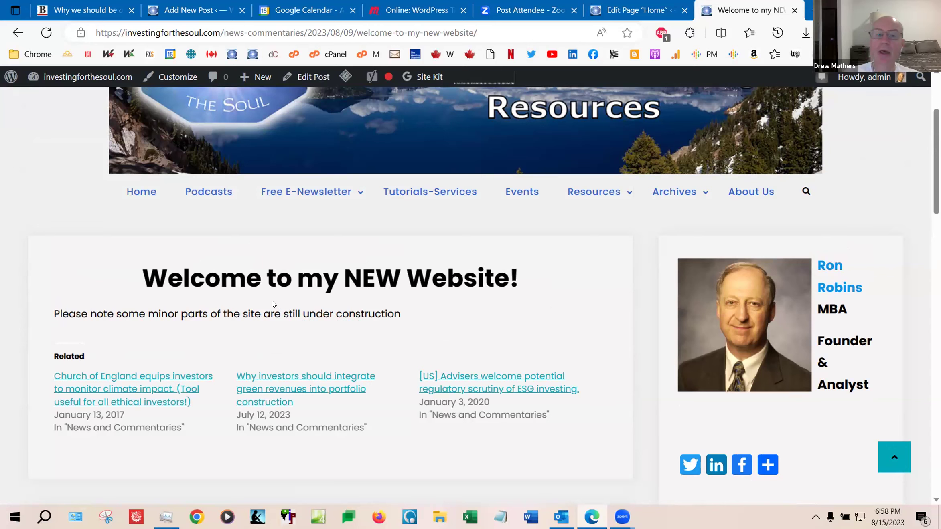
scroll(271, 306, down, 1)
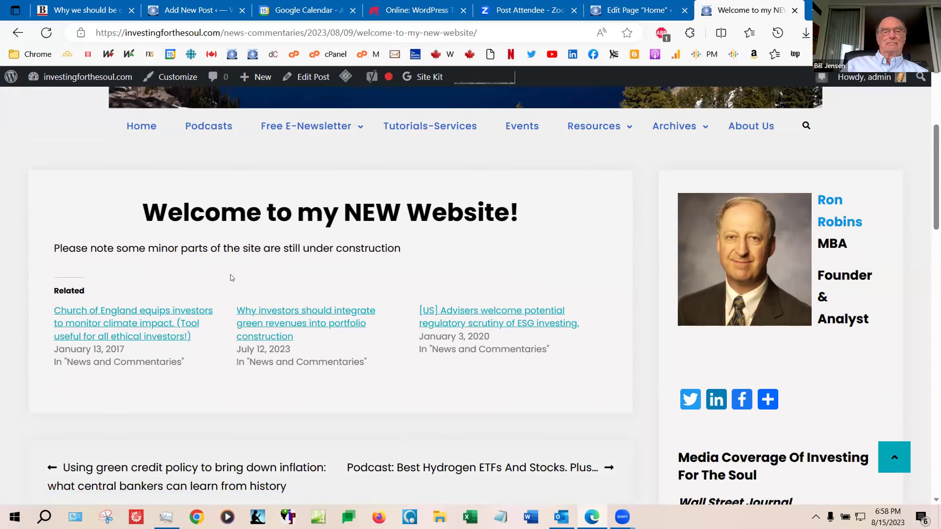
Return to the live home page and compare the posts' excerpts and "Continue reading" links with the podcast entry above them
click(130, 126)
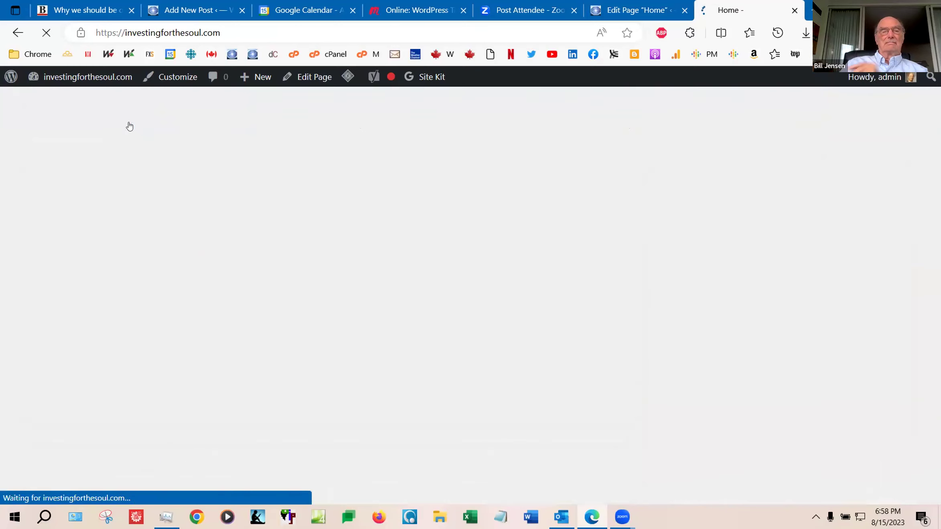
scroll(161, 211, down, 3)
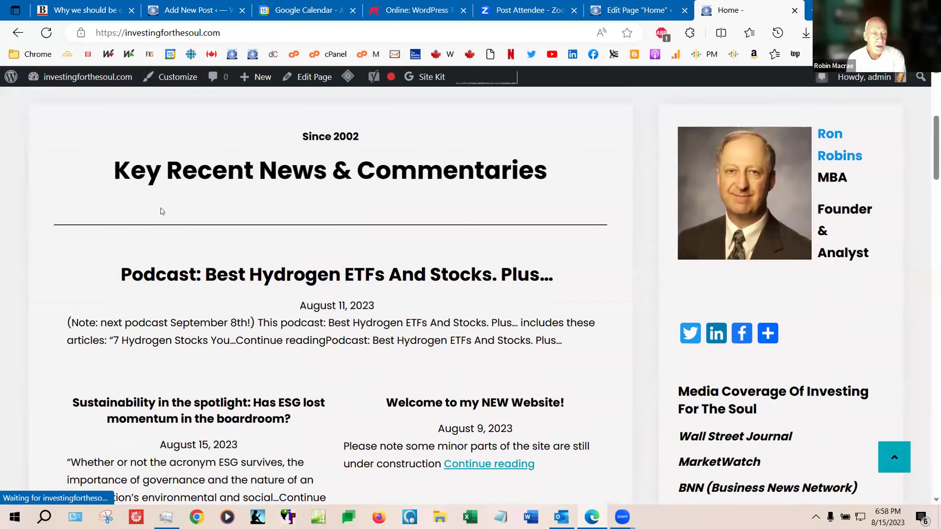
scroll(162, 212, down, 2)
scroll(172, 226, down, 2)
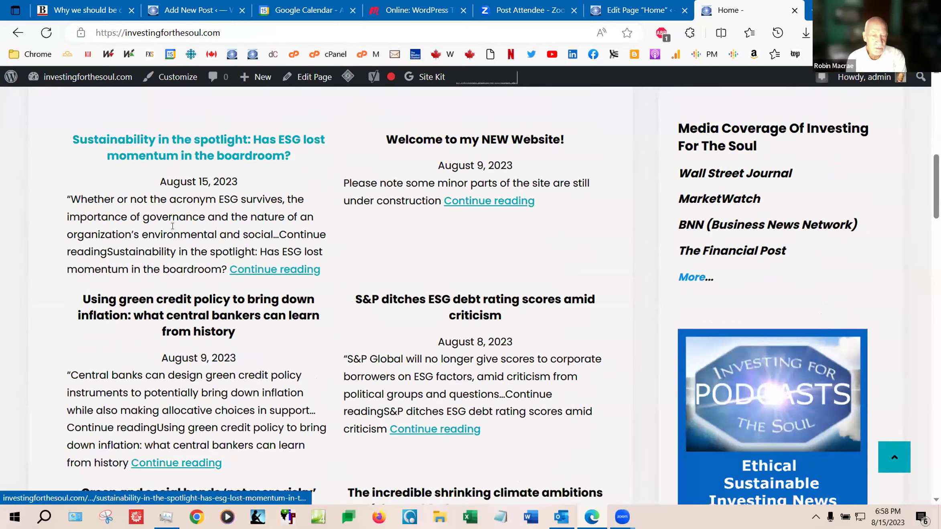
scroll(173, 227, down, 1)
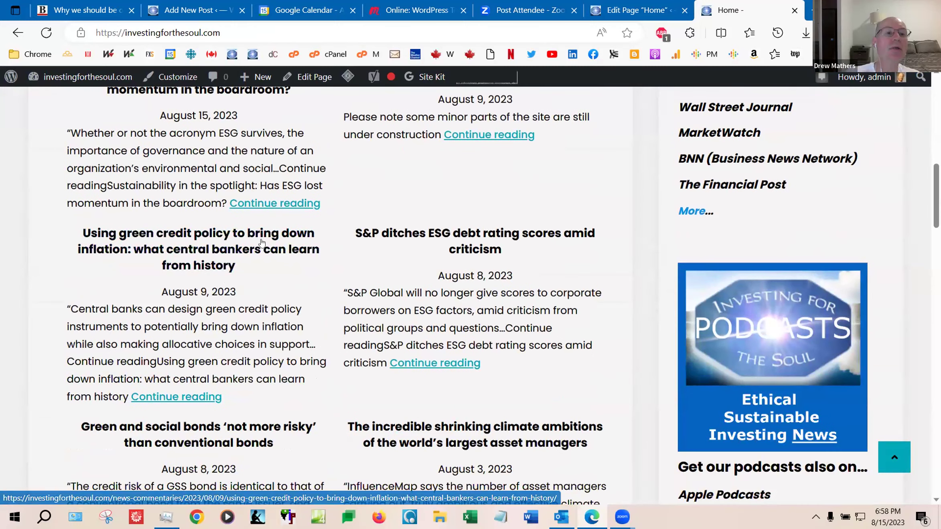
scroll(265, 225, up, 6)
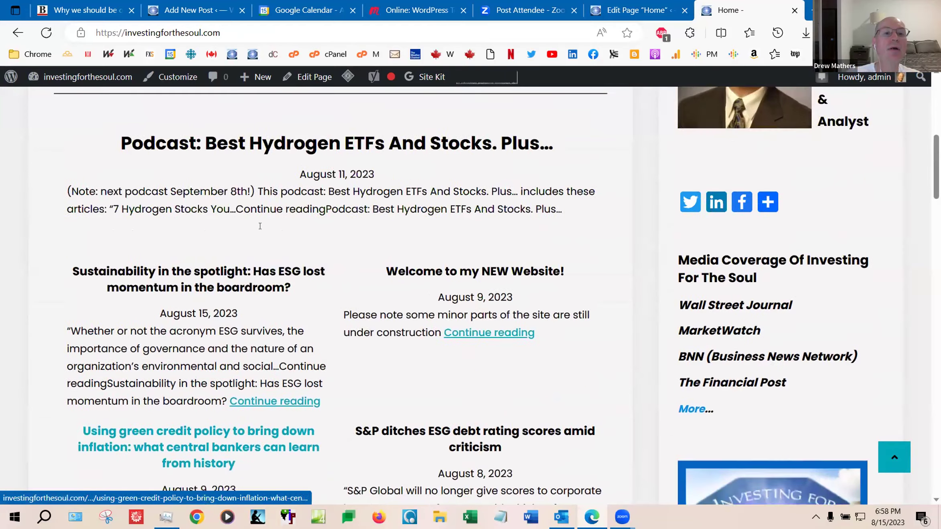
scroll(261, 230, down, 6)
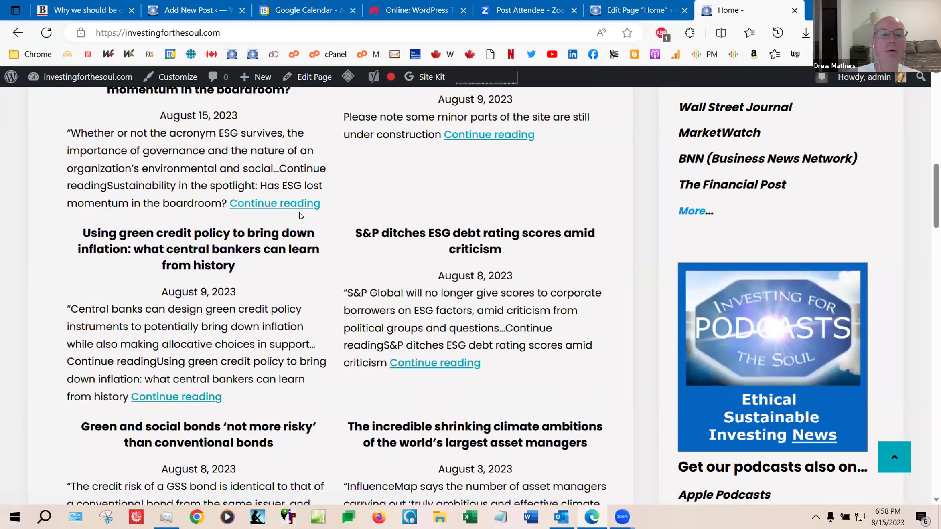
scroll(311, 215, up, 1)
scroll(311, 216, up, 1)
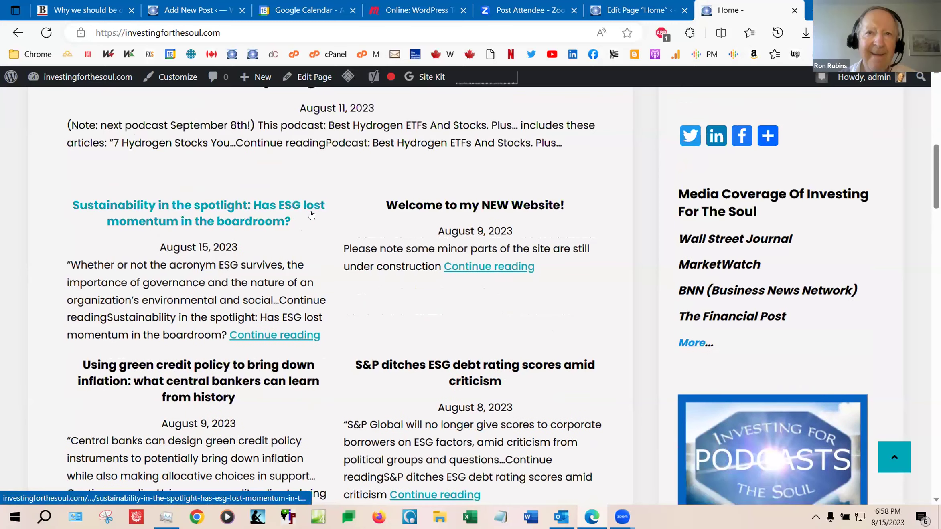
scroll(311, 216, up, 2)
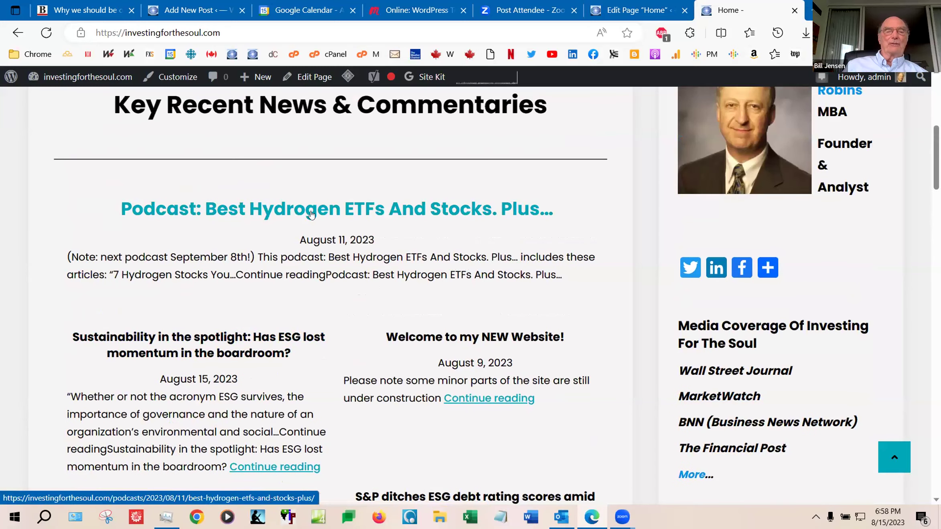
scroll(312, 215, down, 2)
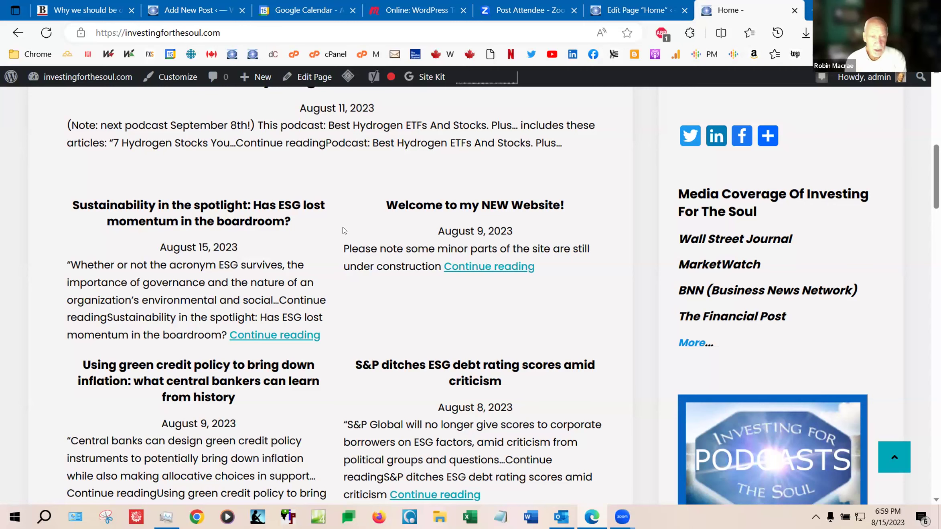
scroll(343, 231, down, 3)
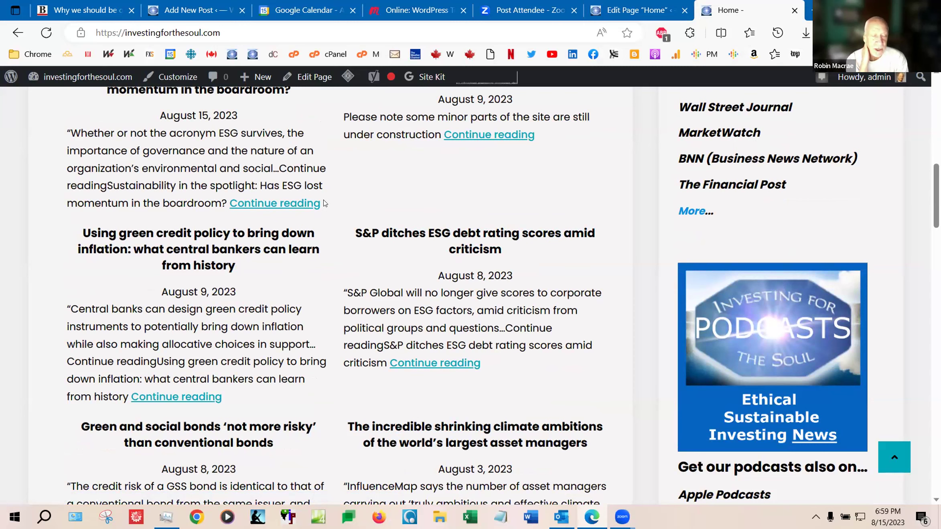
scroll(324, 203, up, 3)
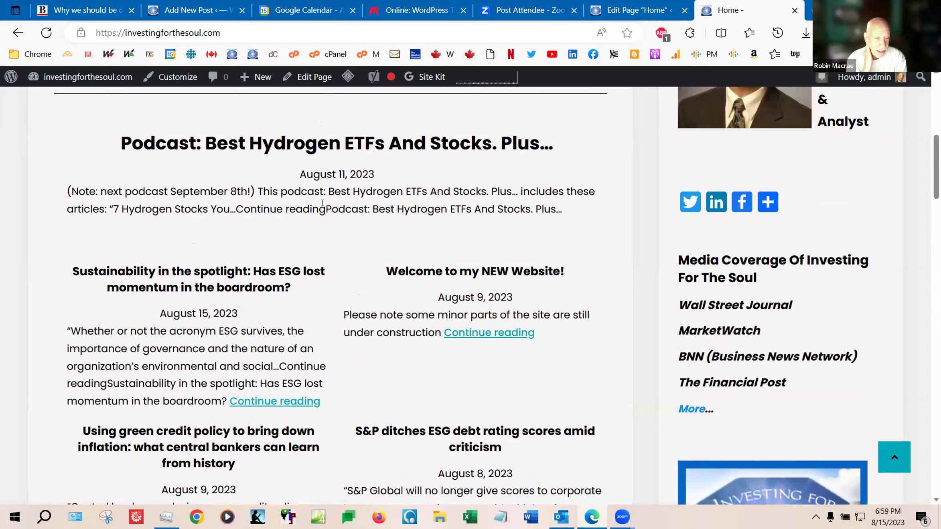
Examine the stray "Continue reading" text inside the live home page's post excerpts, especially the "Sustainability in the spotlight" excerpt
scroll(322, 202, up, 4)
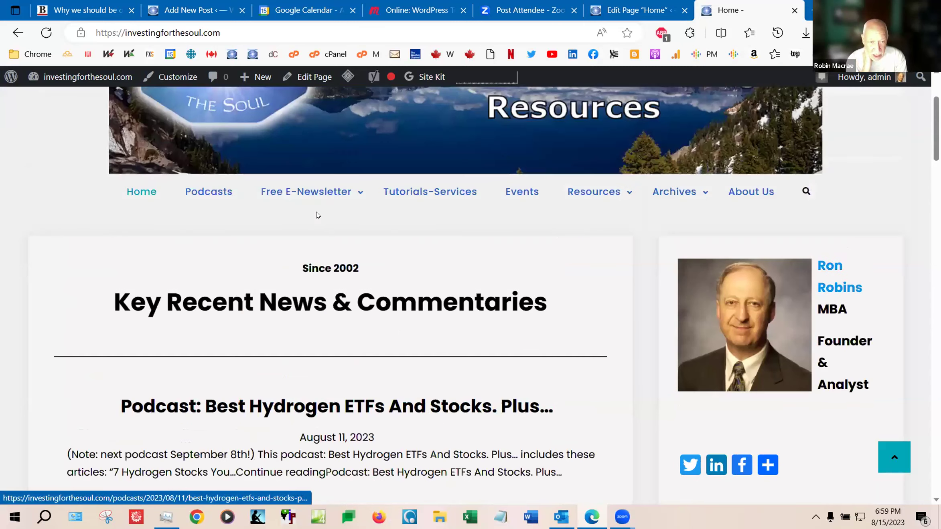
scroll(317, 215, up, 1)
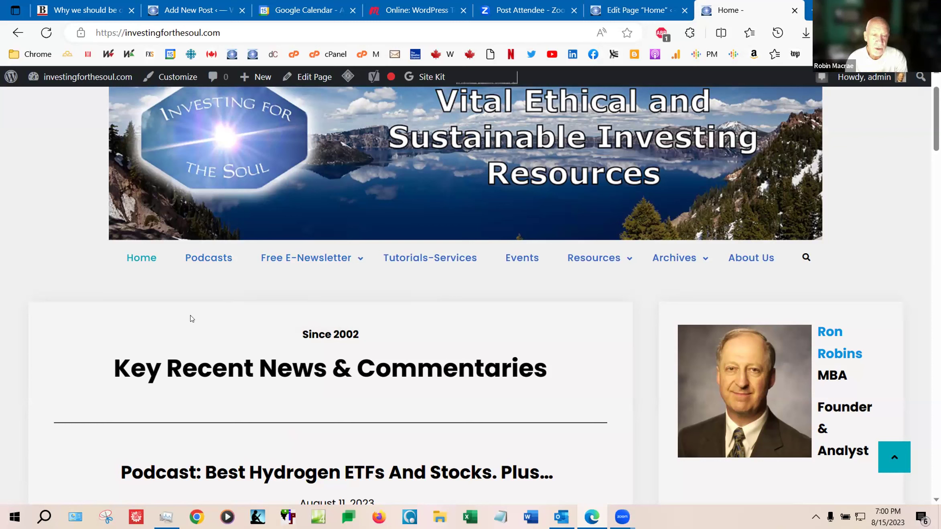
scroll(192, 319, down, 8)
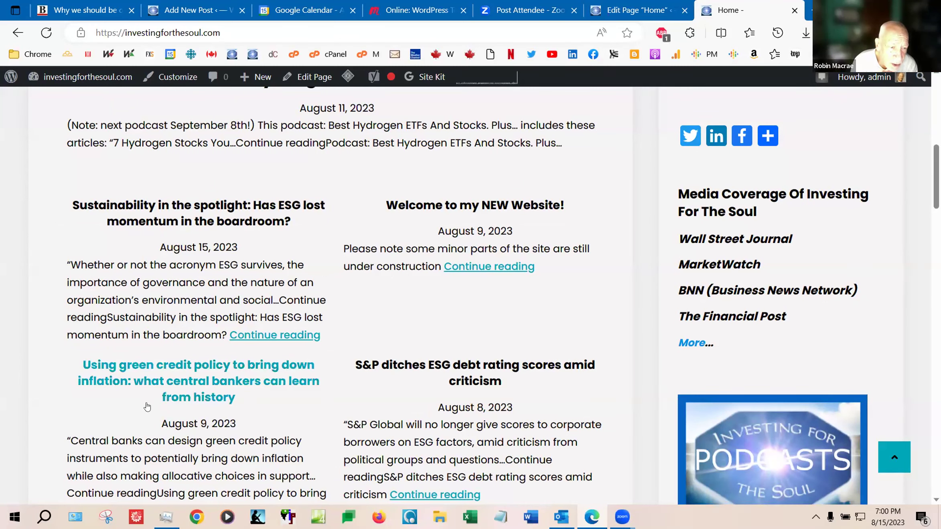
drag(279, 300, 326, 302)
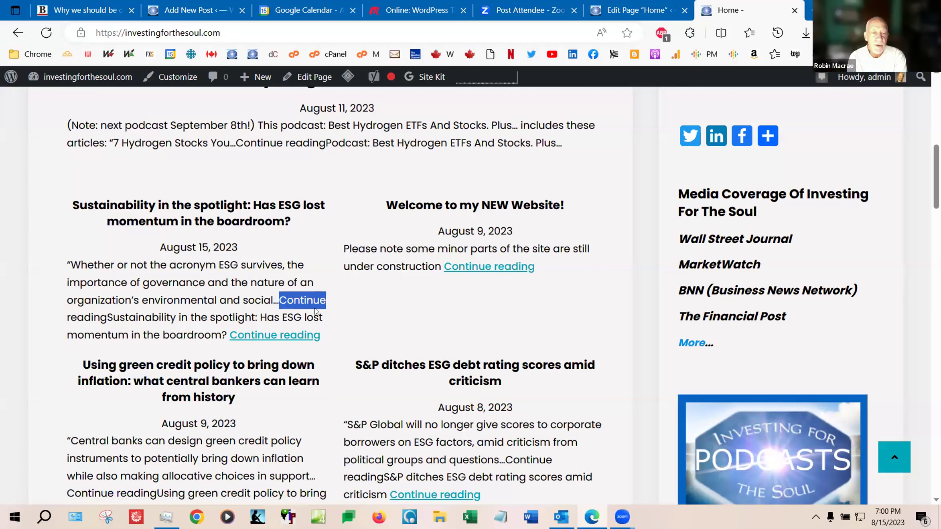
click(297, 273)
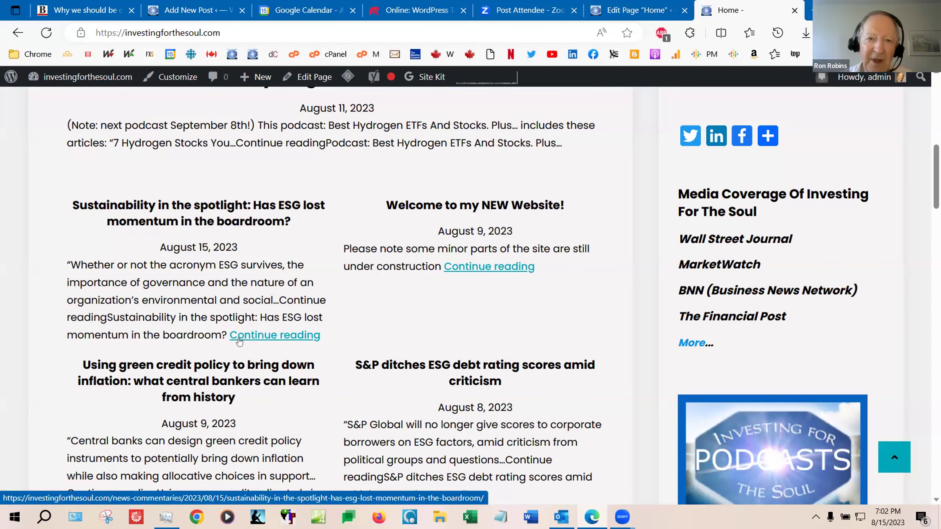
scroll(240, 337, down, 5)
scroll(240, 342, up, 8)
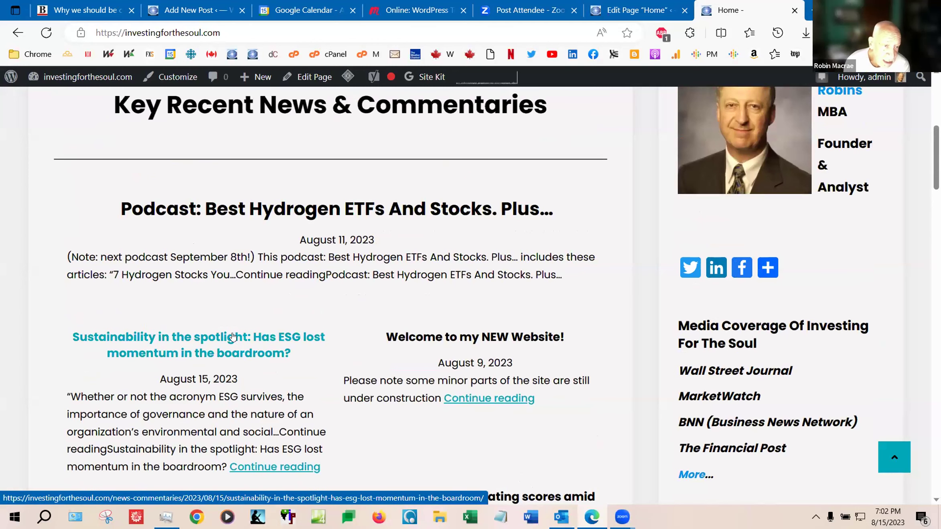
scroll(234, 336, down, 2)
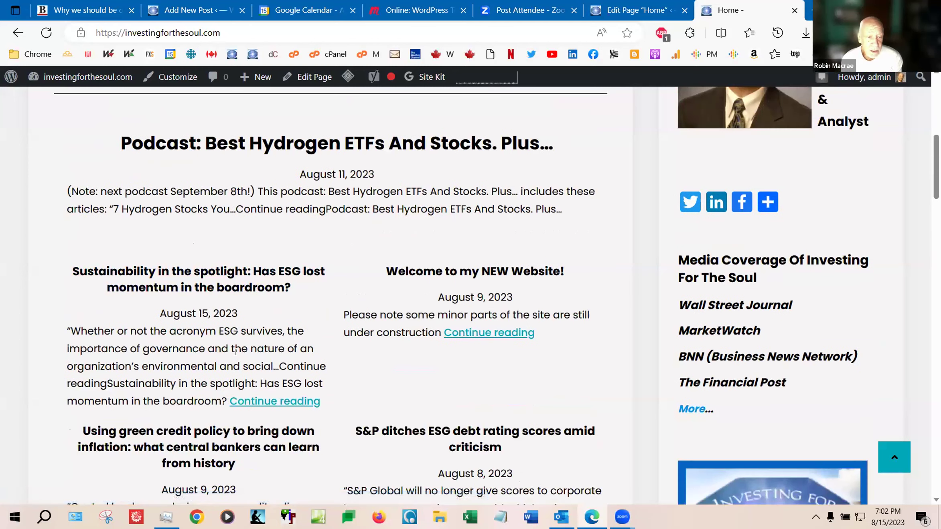
Follow the "Continue reading" link of the "Sustainability in the spotlight" post, review its content in the editor, and exit to the Posts list
click(250, 402)
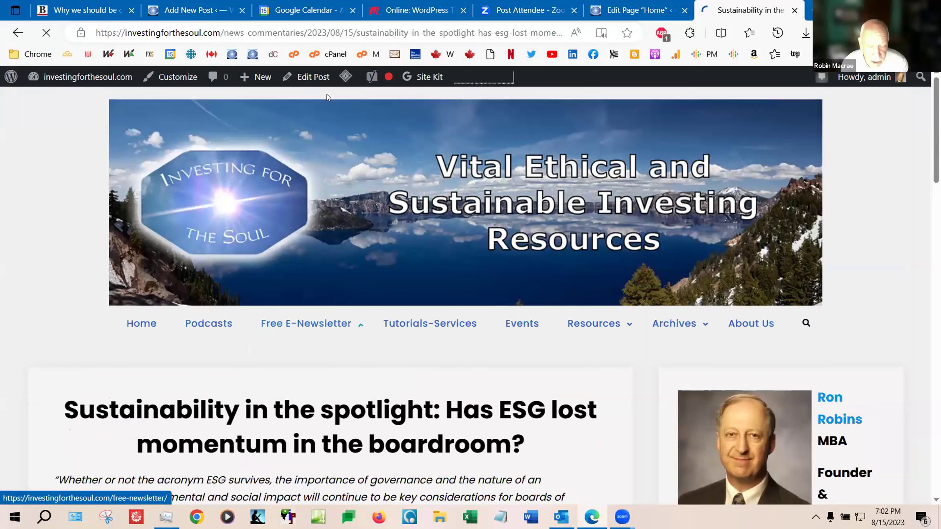
click(320, 78)
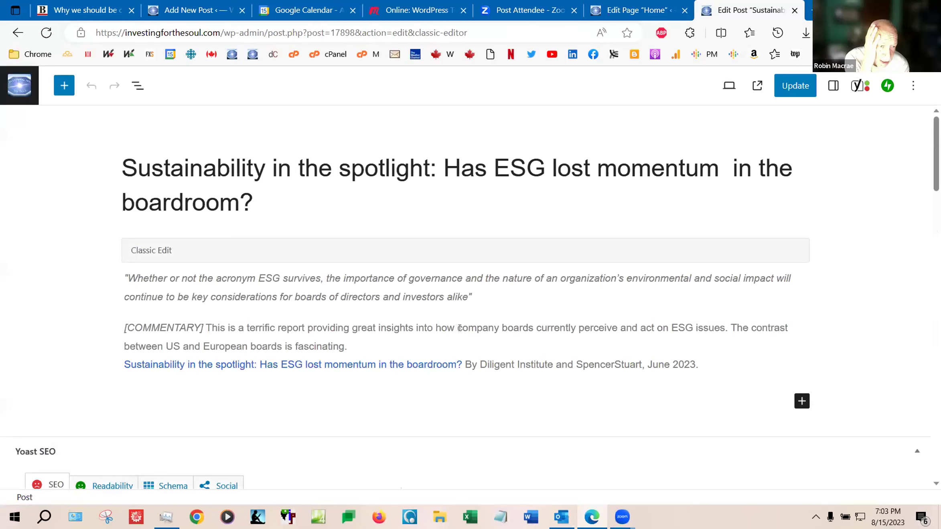
scroll(462, 329, down, 1)
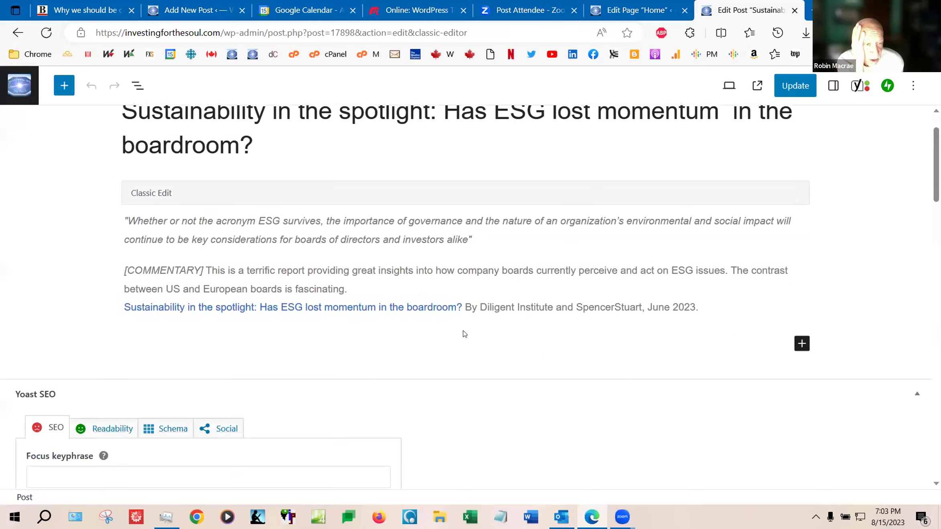
scroll(465, 336, up, 1)
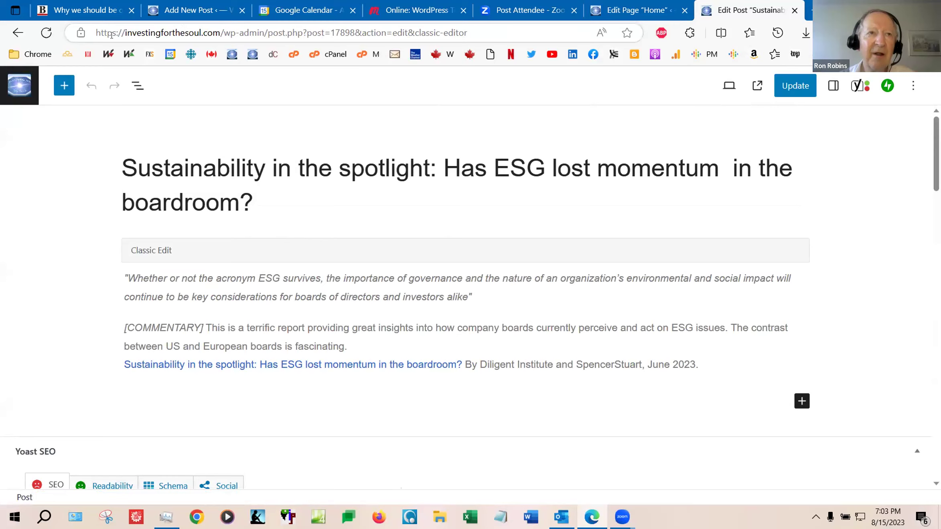
click(35, 85)
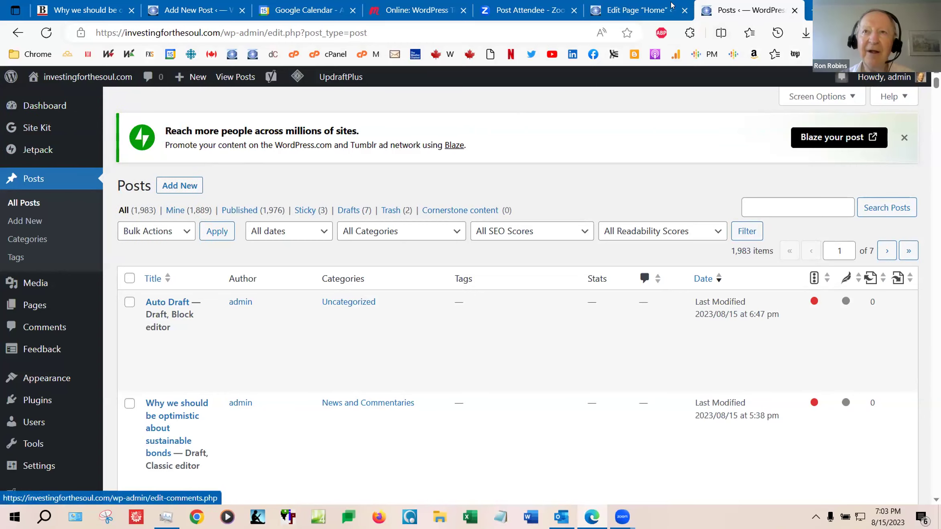
Return to the Home page editor and inspect the "Continue reading" link text under the "Sustainability in the spotlight" excerpt
click(616, 11)
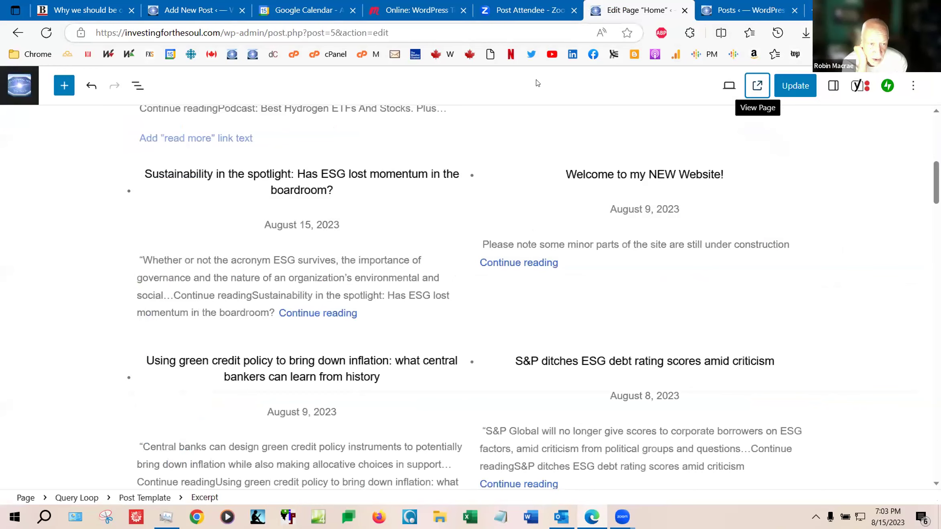
scroll(570, 117, up, 3)
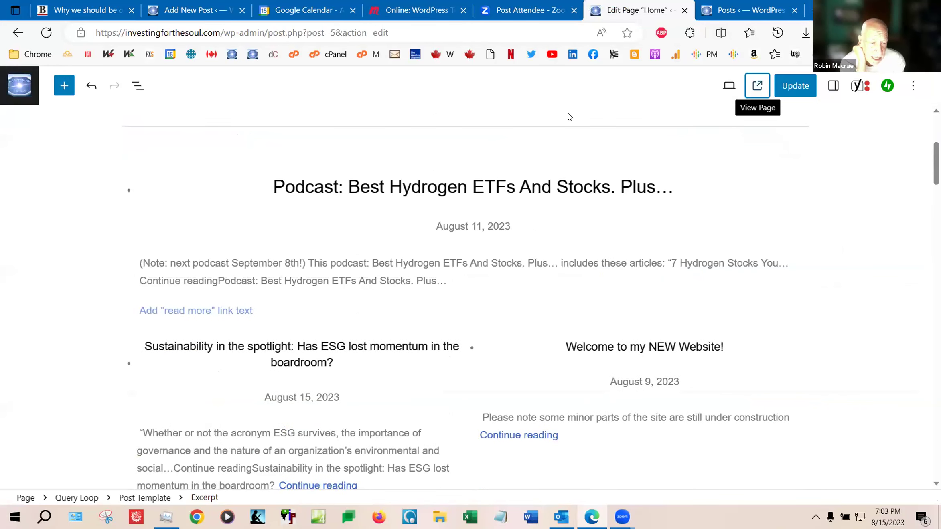
scroll(569, 117, down, 3)
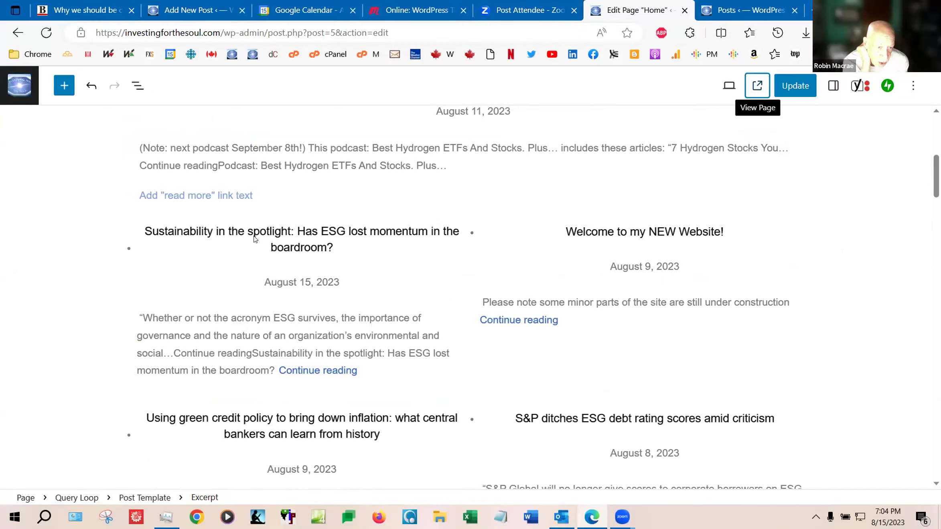
click(296, 371)
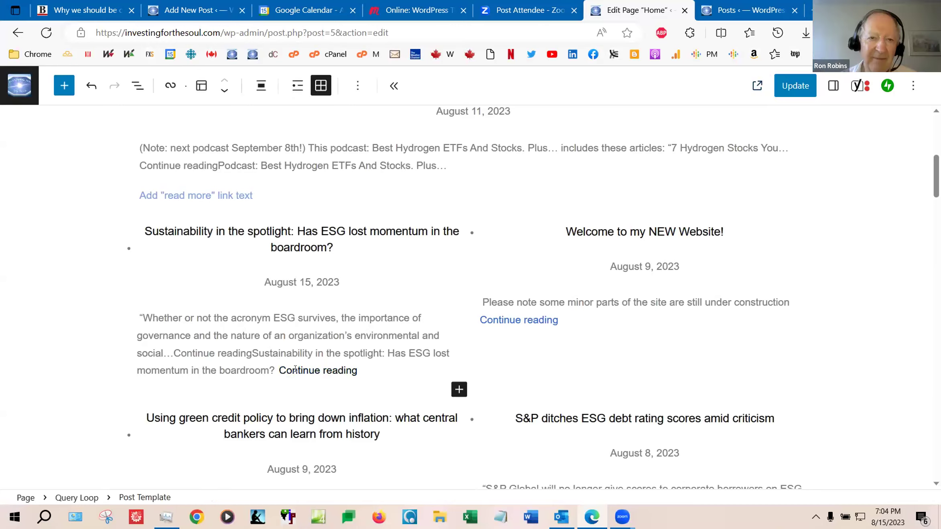
click(279, 366)
double_click(279, 366)
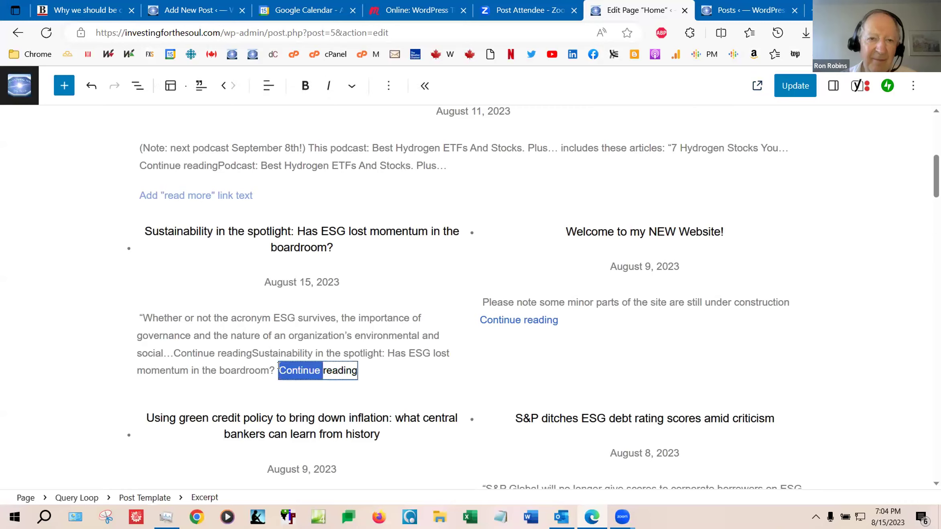
click(279, 366)
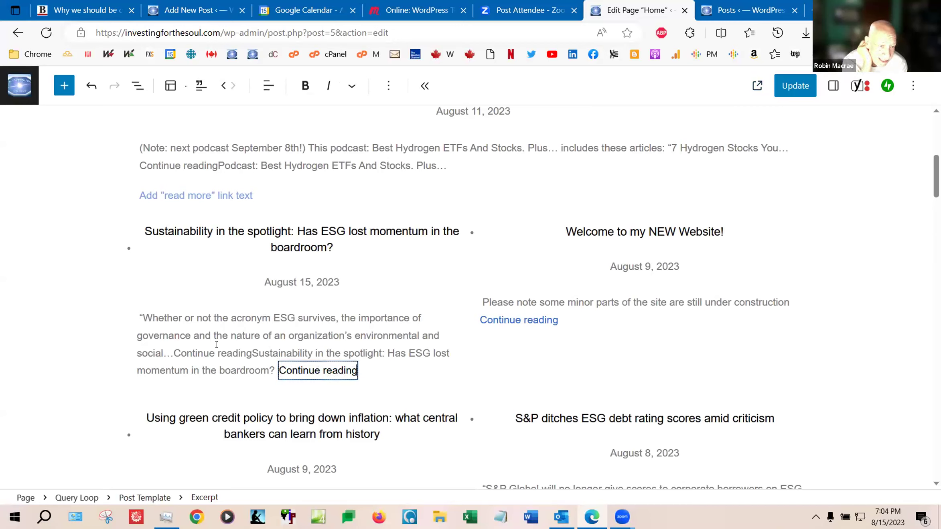
Try to delete the unlinked "Continue reading" text from the "Sustainability in the spotlight" excerpt, and undo the deletion
click(183, 345)
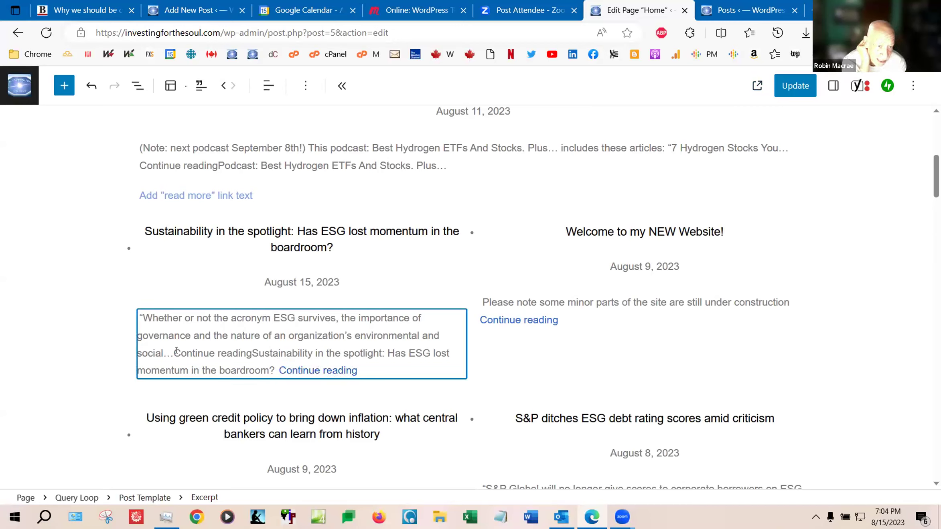
drag(173, 353, 250, 354)
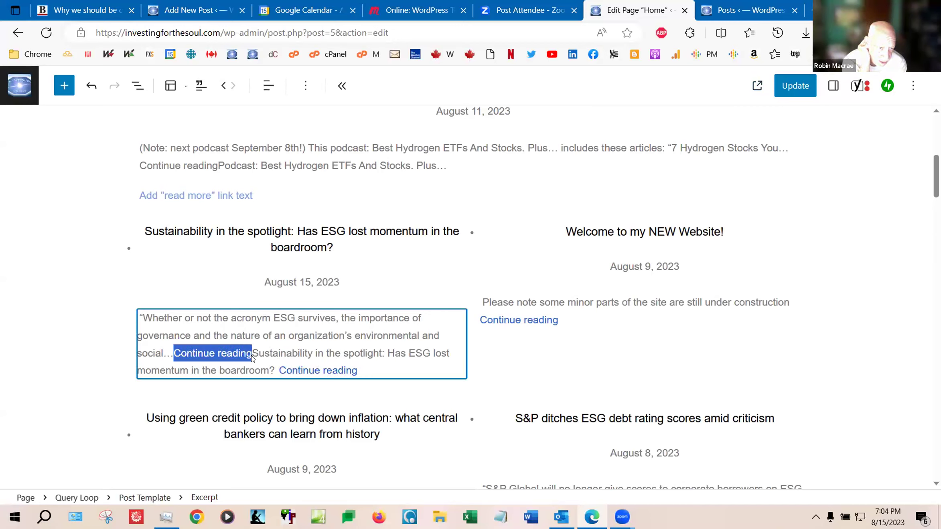
key(Delete)
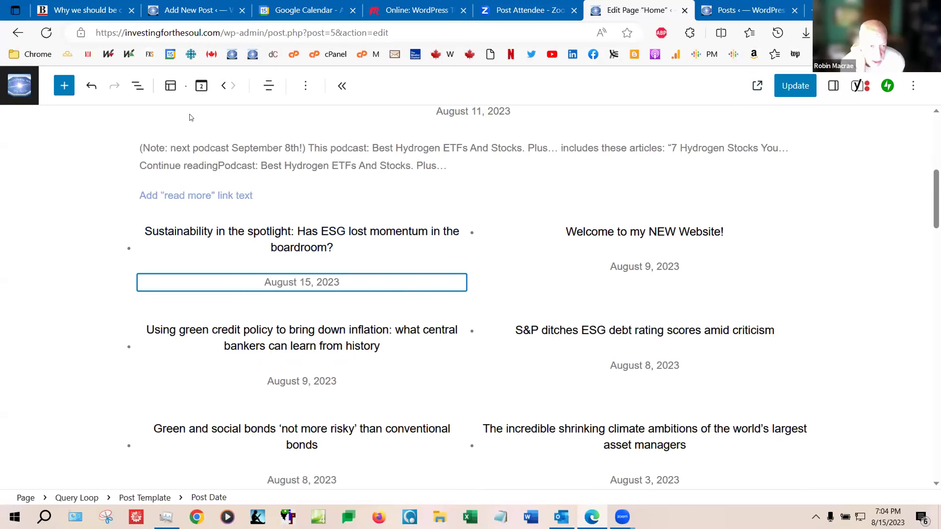
click(90, 88)
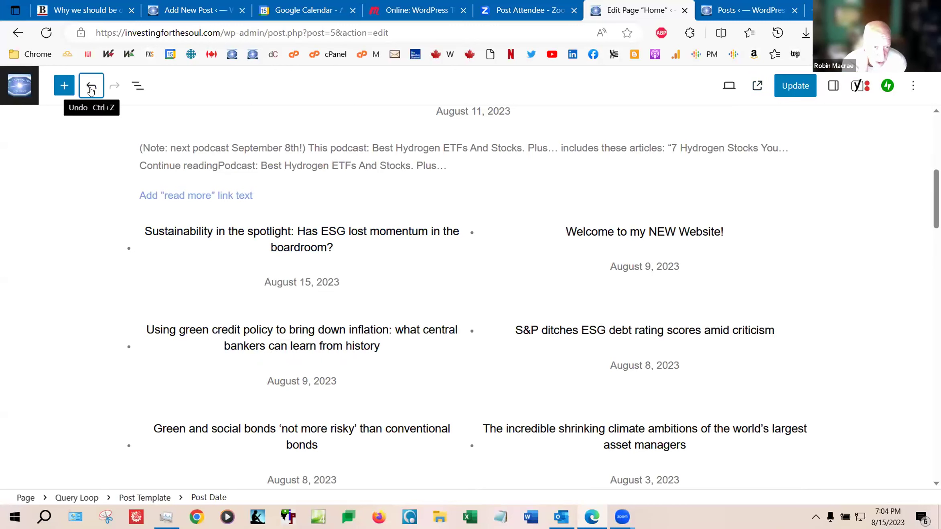
click(91, 88)
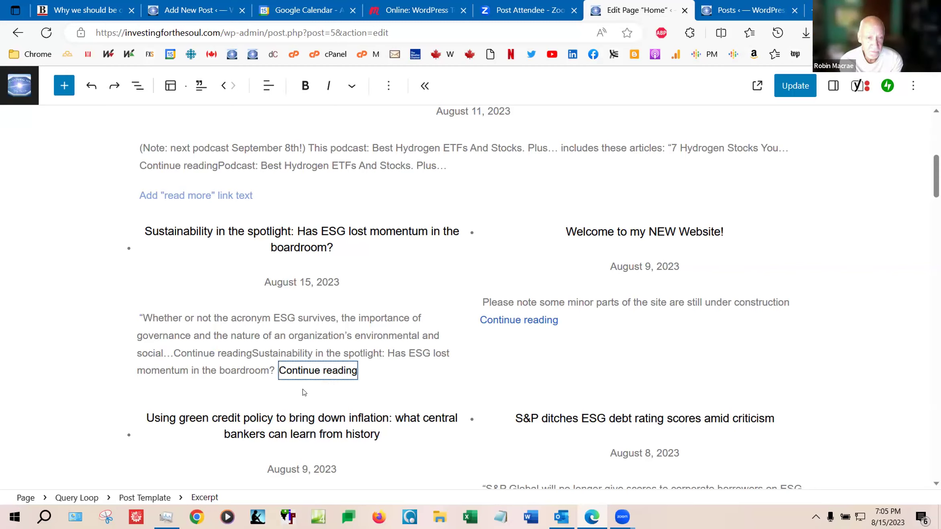
Highlight the unlinked "Continue reading" text within the "Sustainability in the spotlight" excerpt to examine where it sits
click(172, 350)
drag(171, 351, 252, 358)
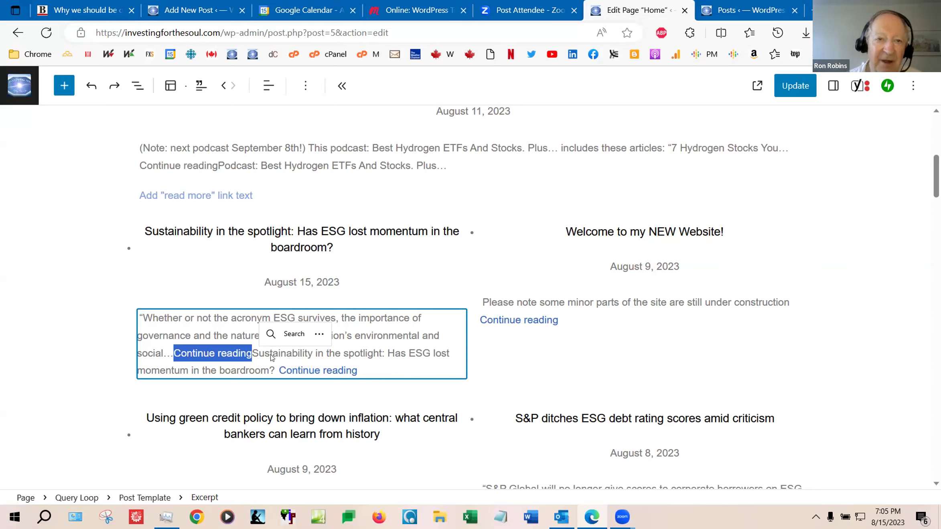
click(255, 354)
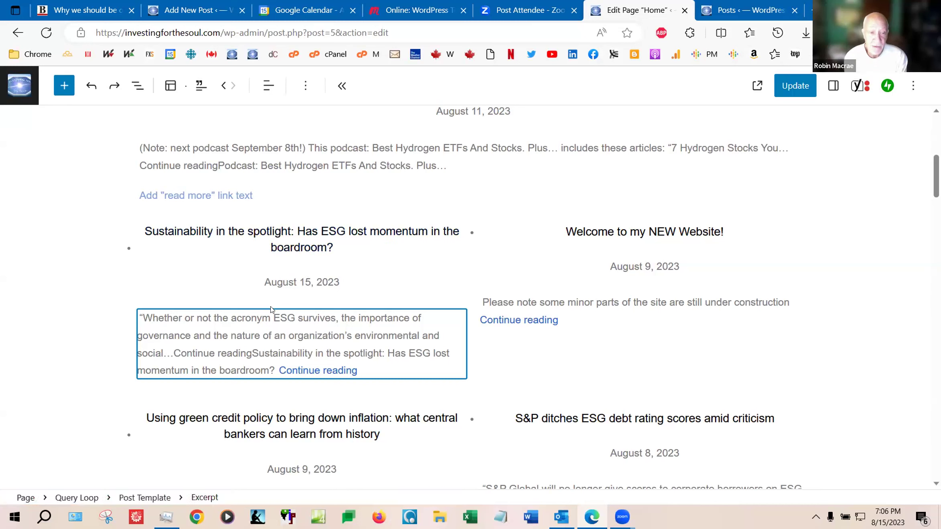
click(757, 13)
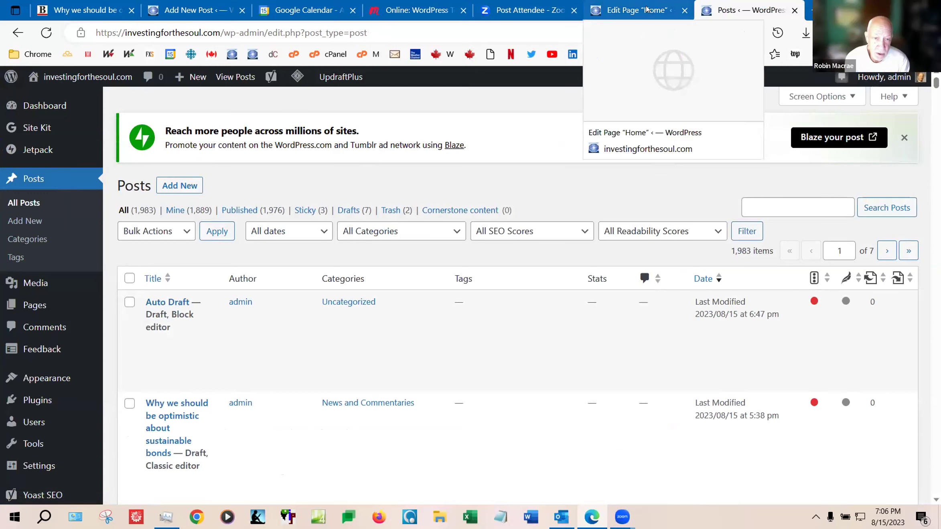
click(618, 9)
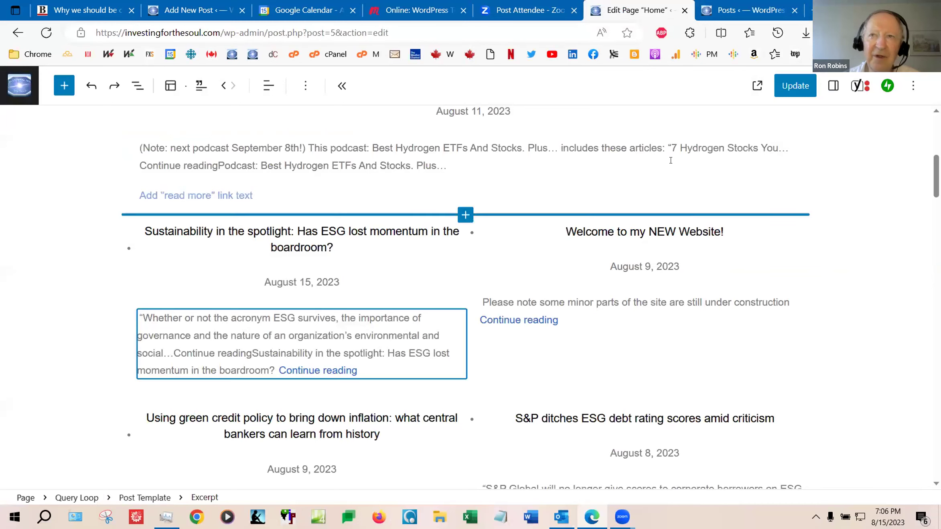
click(733, 11)
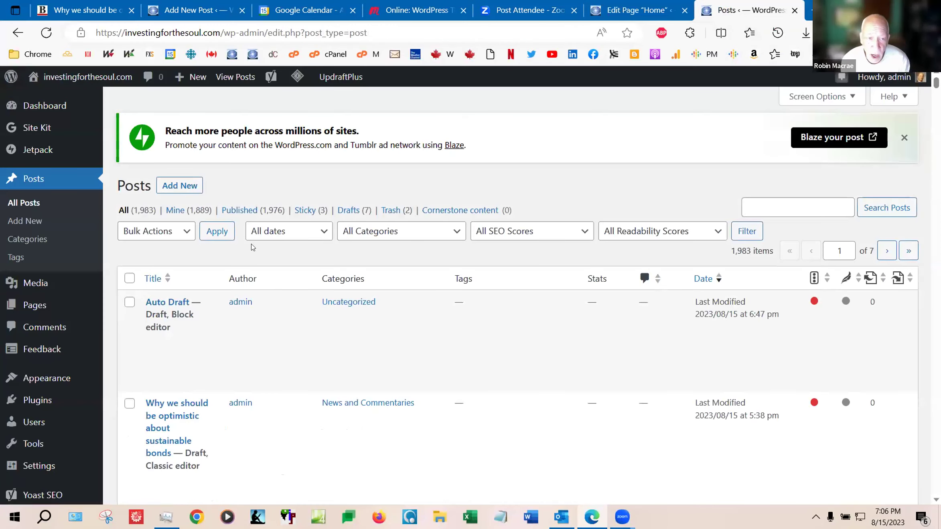
mouse_move(89, 80)
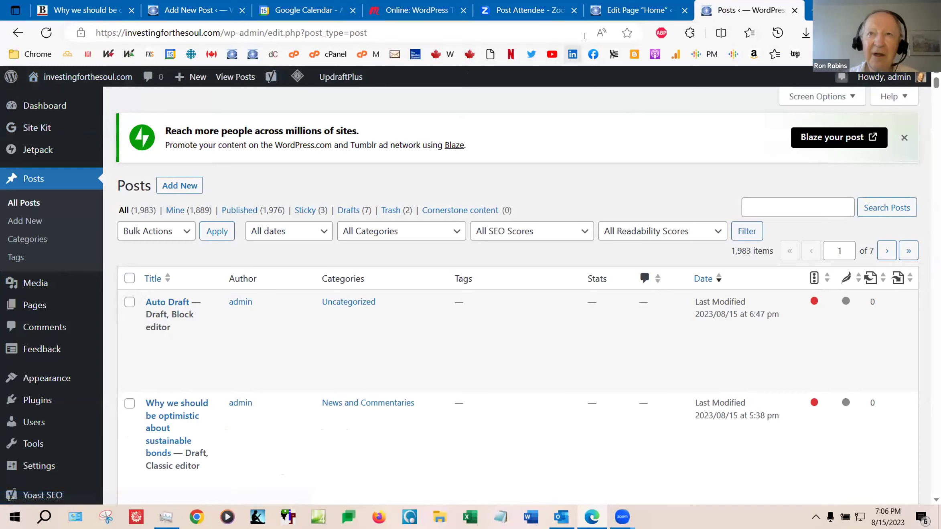
click(617, 11)
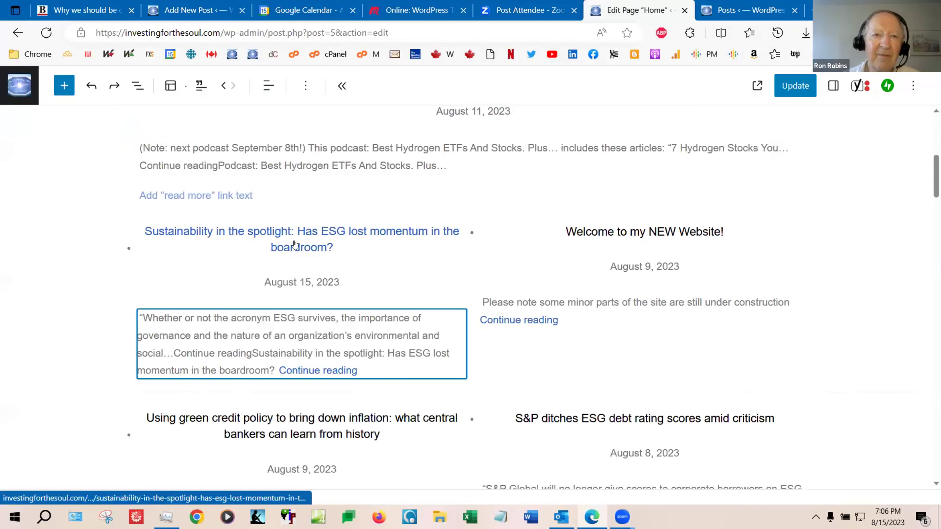
Open the "Sustainability in the spotlight" post from its Home page title in a new tab, and open it for editing
right_click(314, 232)
click(385, 183)
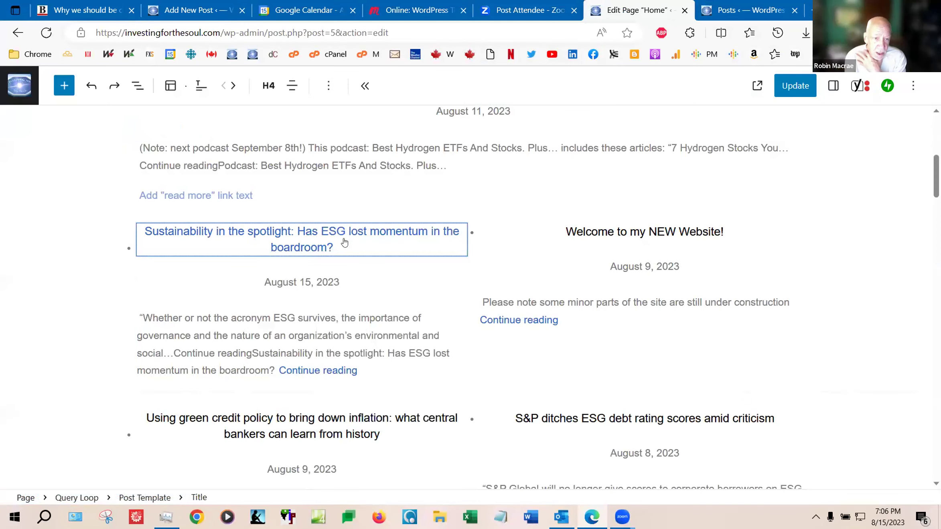
click(754, 10)
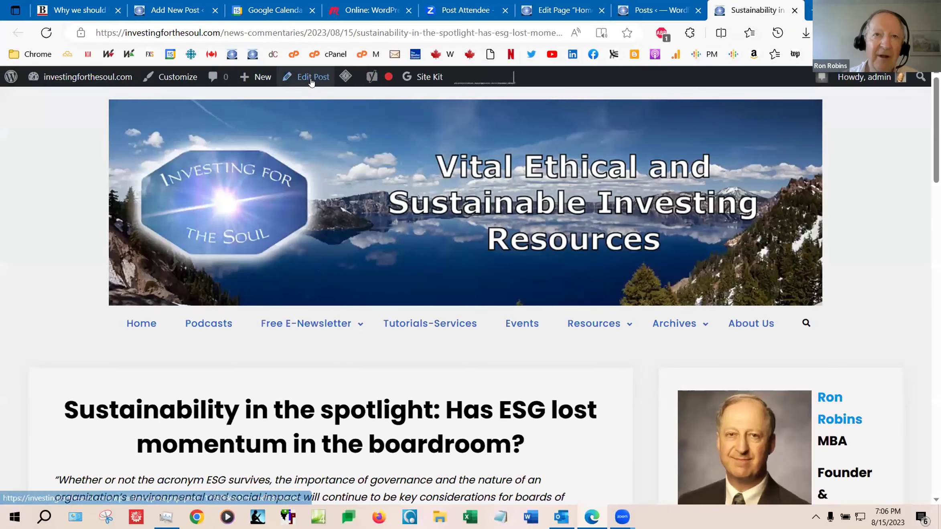
click(312, 77)
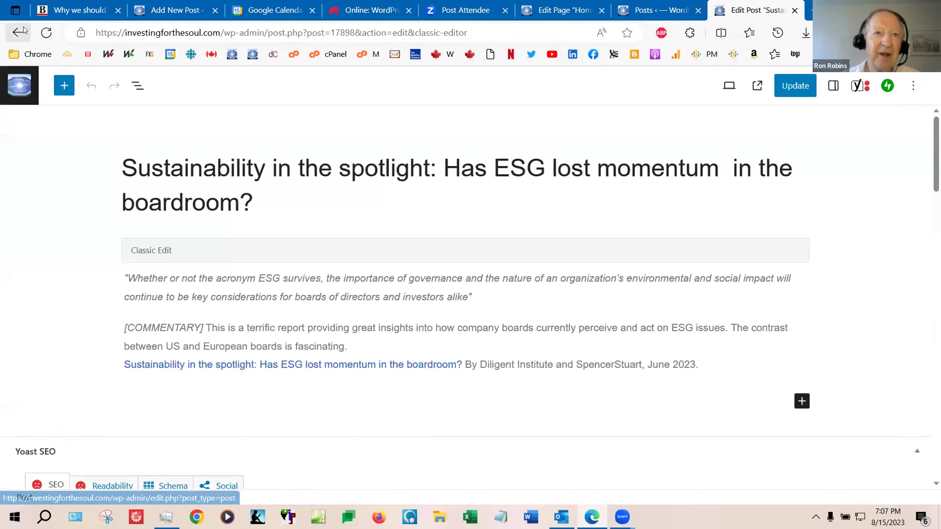
key(alt+Left)
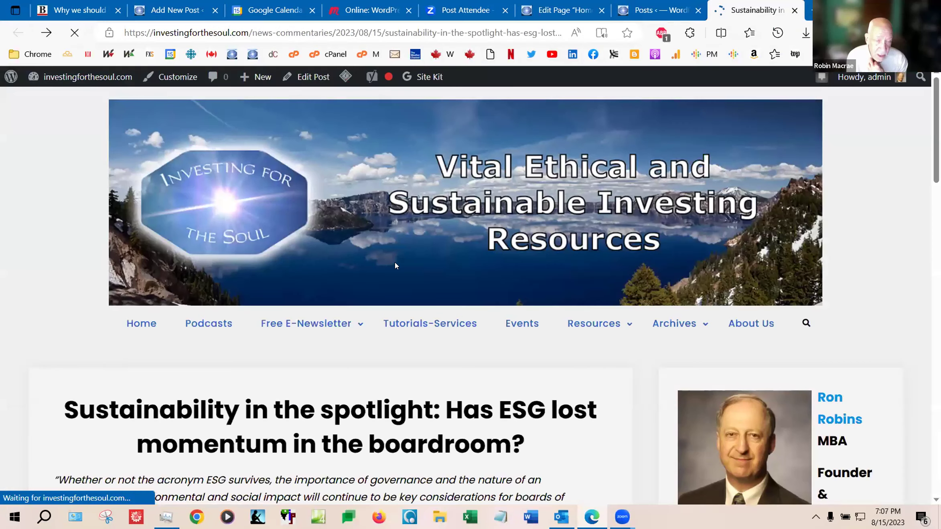
click(52, 35)
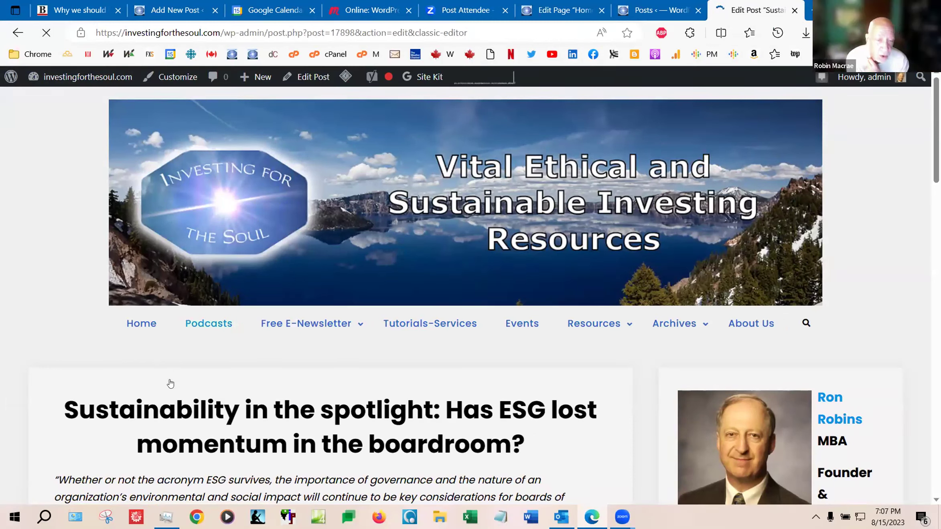
Look through the "Sustainability in the spotlight" post's content, Yoast SEO, Mammoth .docx converter and Post Episode settings for the "Continue reading" text
scroll(228, 380, down, 5)
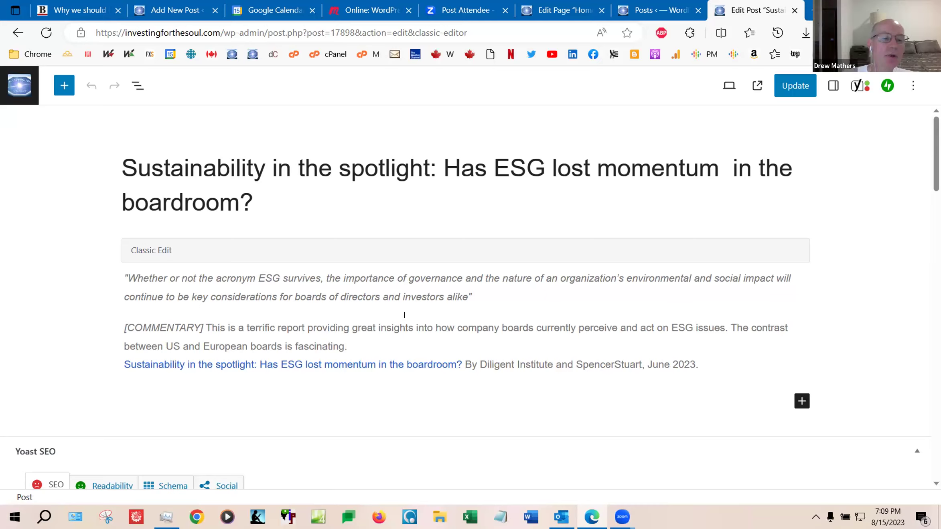
scroll(404, 315, down, 5)
scroll(405, 314, down, 15)
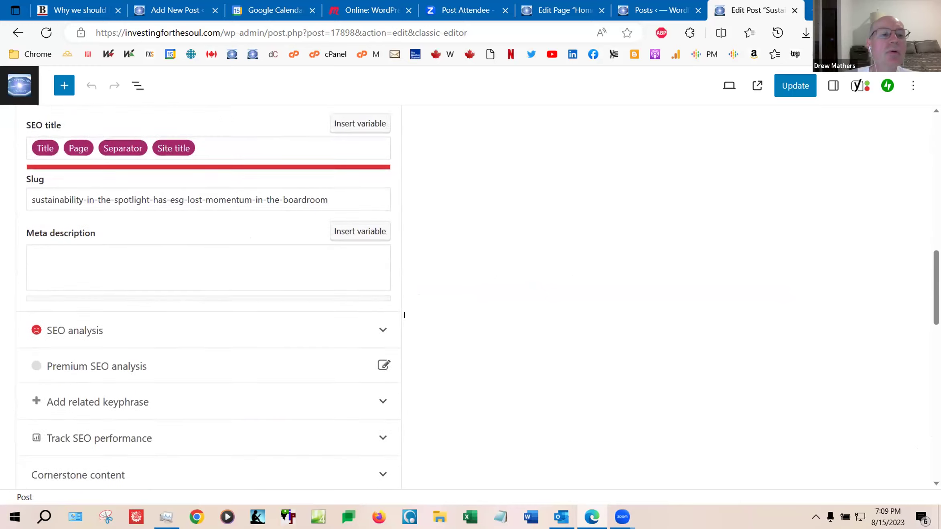
scroll(403, 317, up, 3)
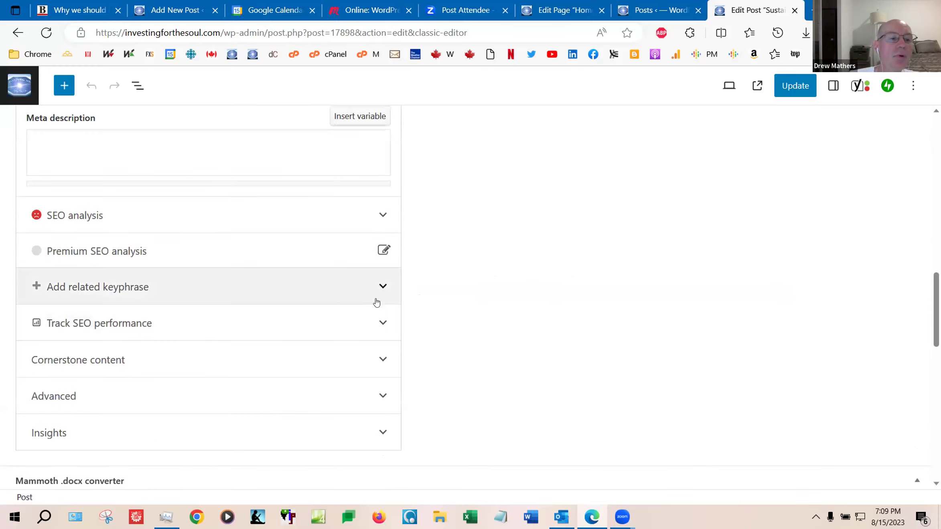
scroll(378, 300, up, 3)
scroll(378, 301, down, 1)
scroll(377, 301, down, 4)
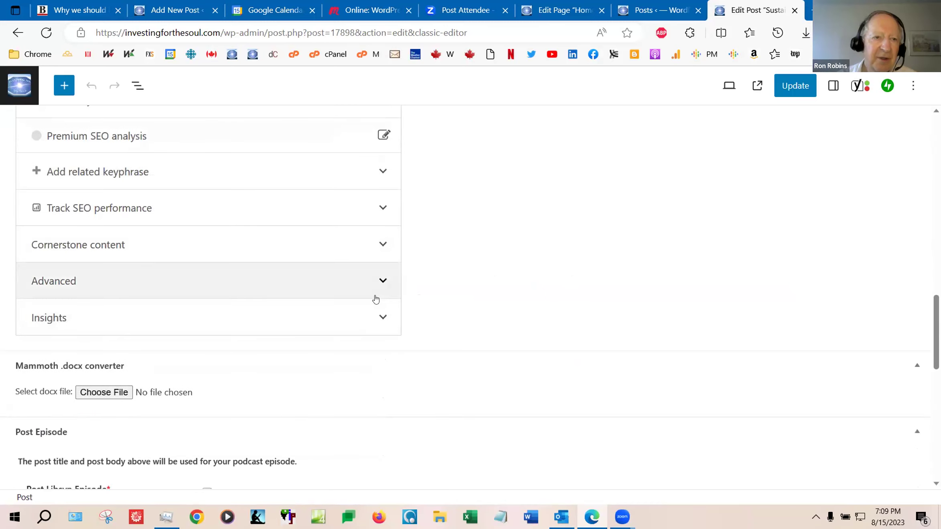
scroll(376, 299, down, 4)
scroll(377, 299, down, 4)
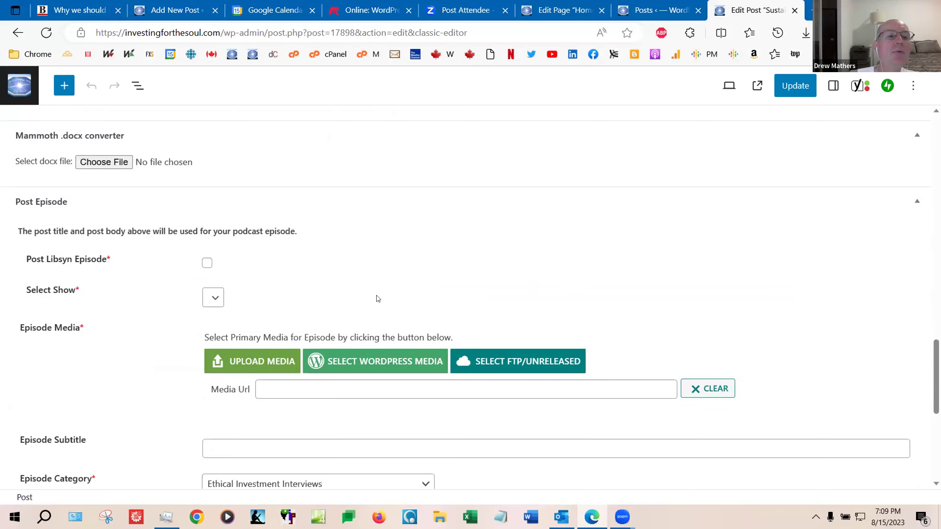
scroll(377, 299, up, 8)
scroll(377, 297, up, 3)
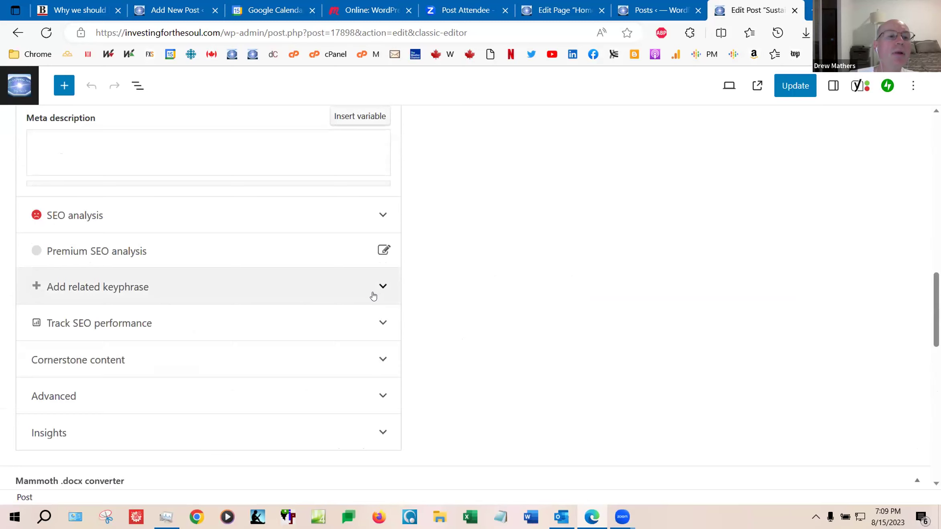
Expand and collapse the post's Yoast SEO analysis, and review its meta description, slug, SEO title and Google preview
click(381, 217)
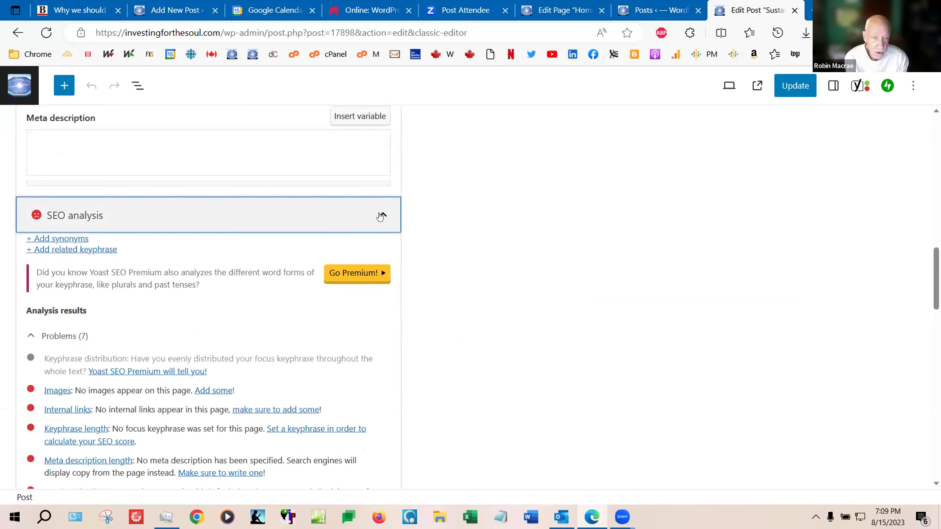
click(380, 216)
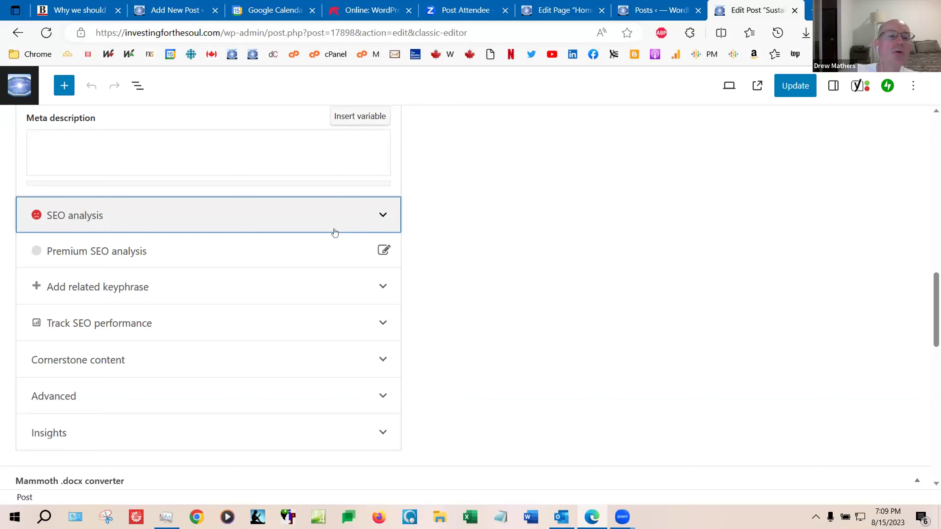
scroll(321, 238, up, 3)
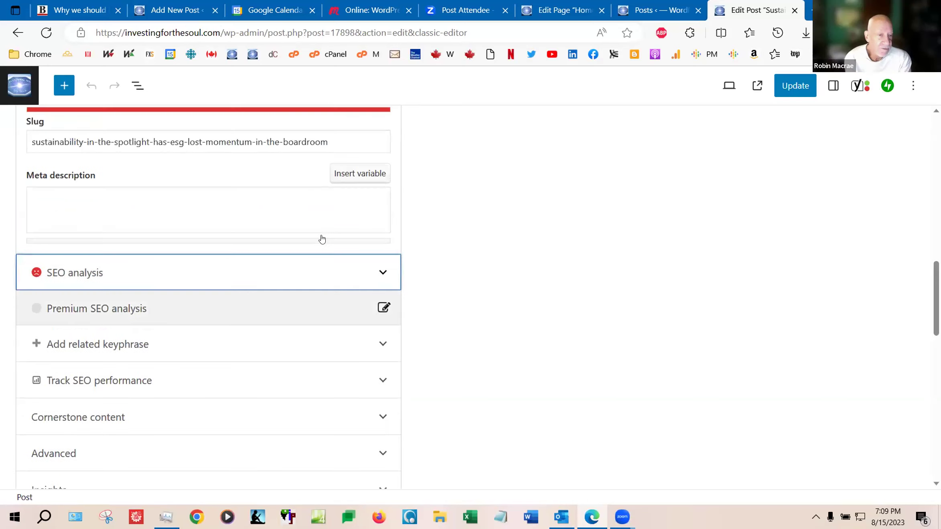
scroll(321, 237, up, 1)
scroll(323, 238, up, 2)
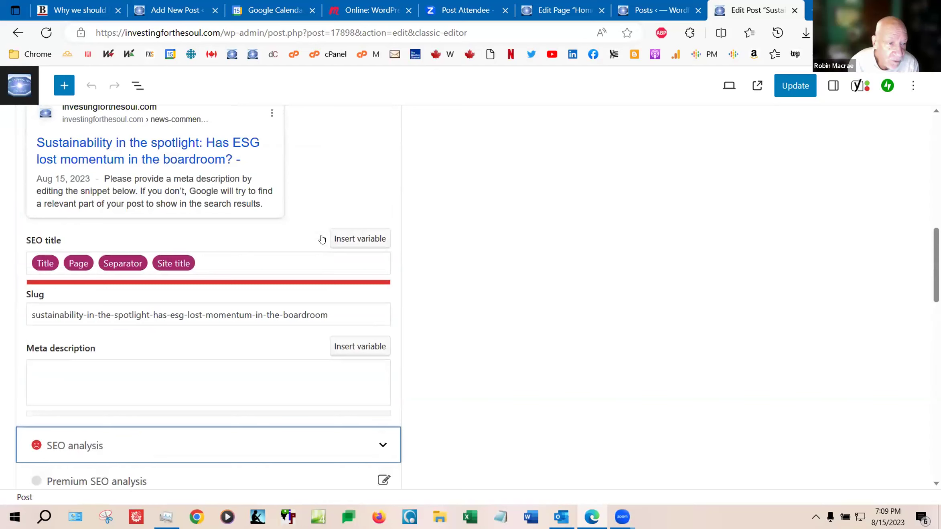
scroll(324, 238, up, 1)
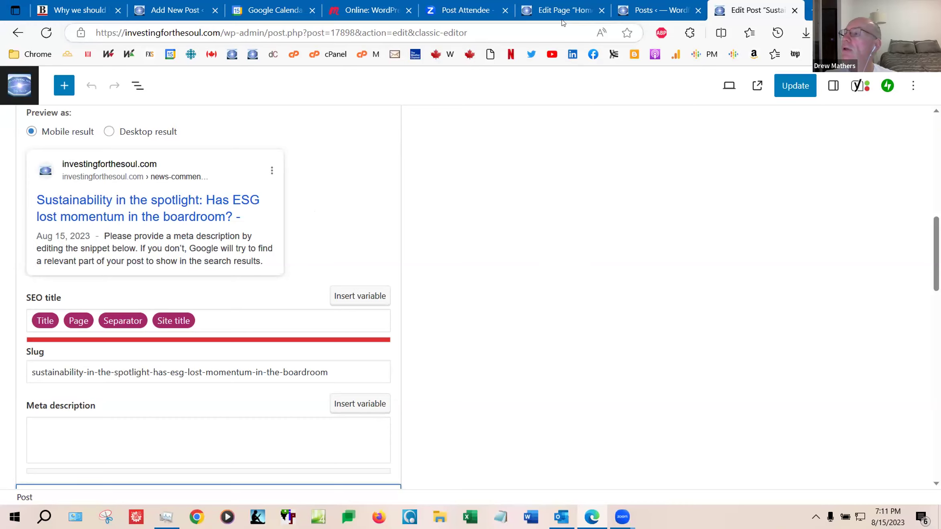
scroll(640, 205, up, 5)
scroll(643, 201, up, 6)
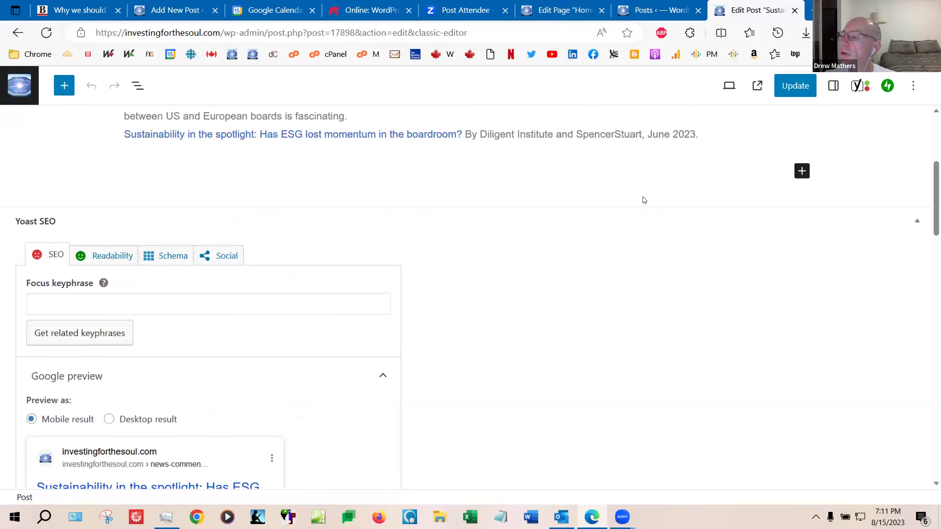
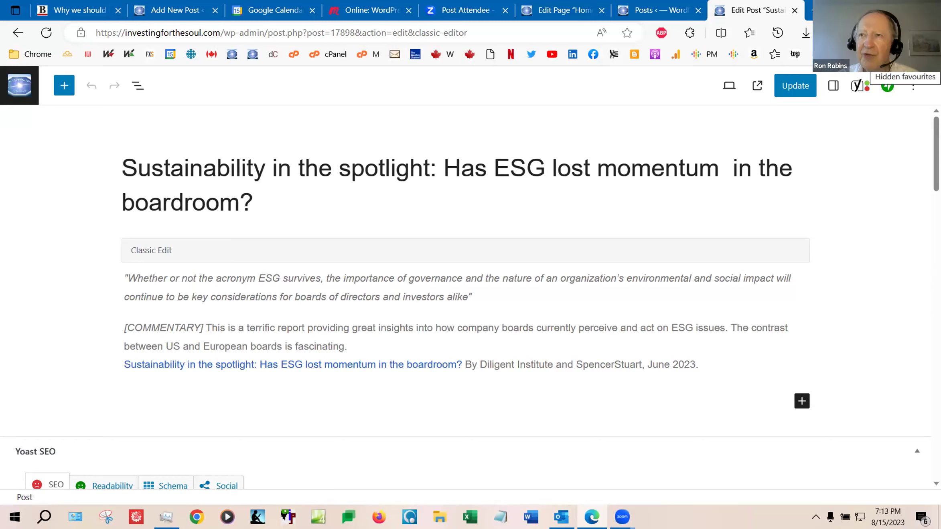
click(927, 54)
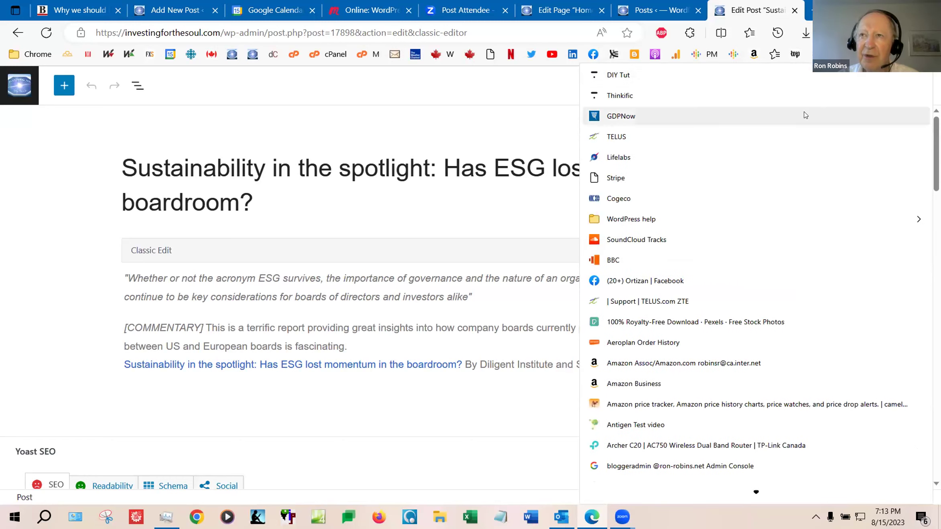
key(alt+f)
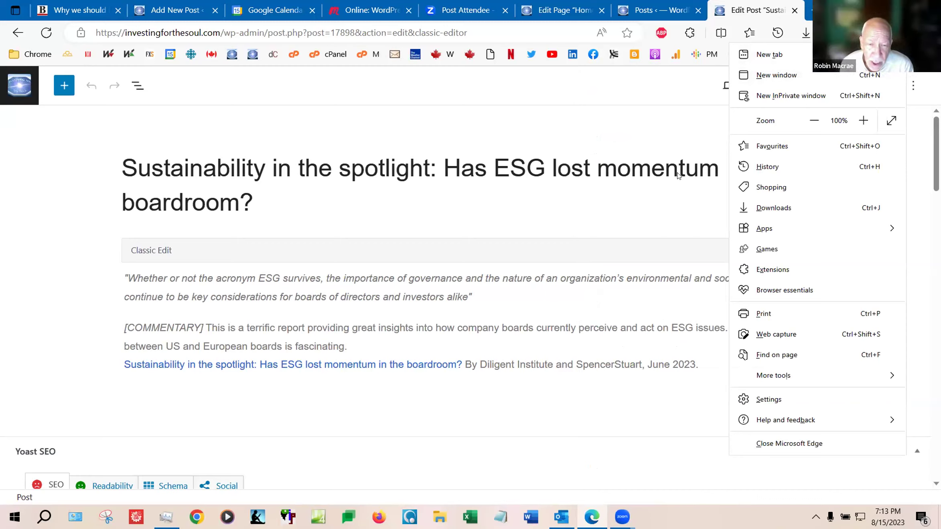
click(659, 211)
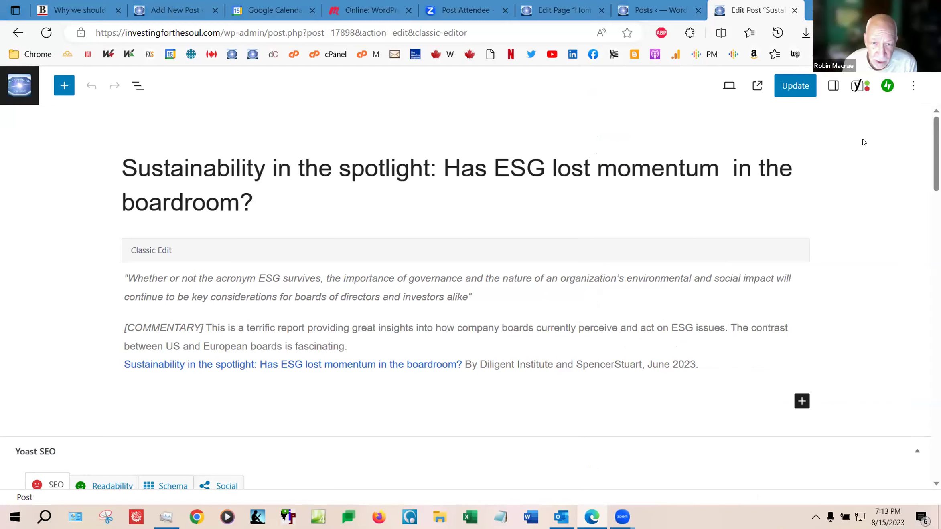
Display the "Sustainability in the spotlight" post in the Code editor and examine its markup for any "Continue reading" text
click(912, 86)
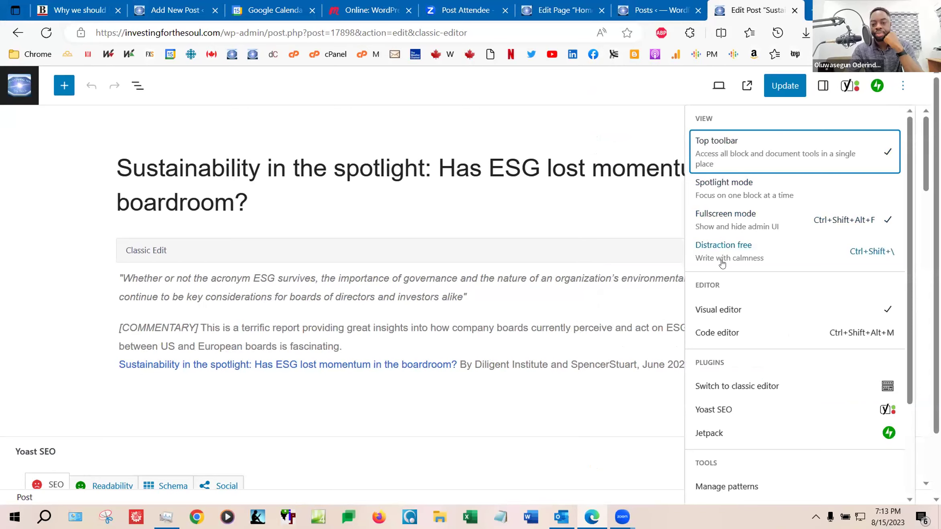
click(705, 333)
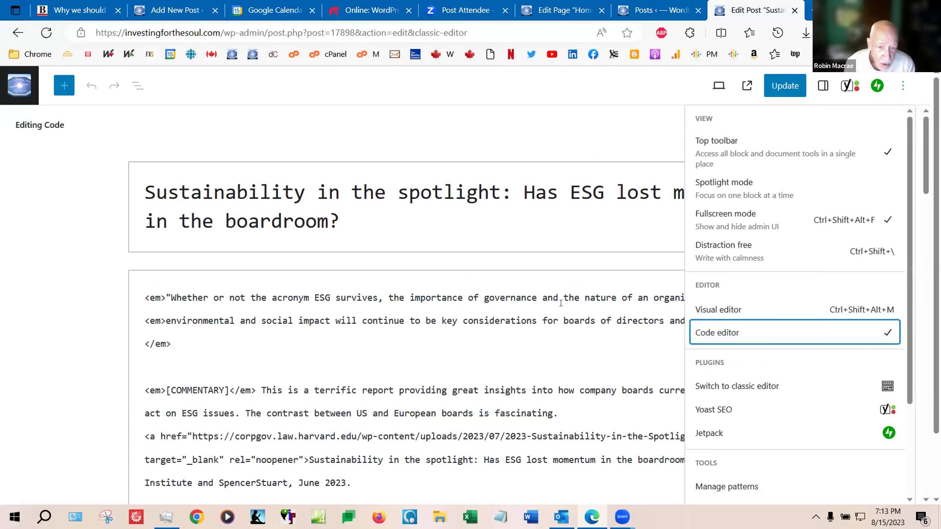
click(560, 116)
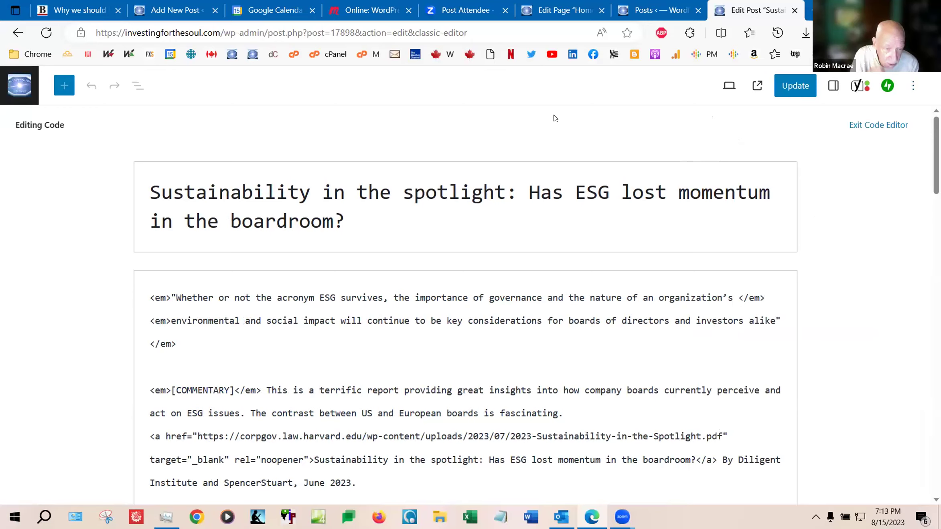
scroll(554, 120, down, 3)
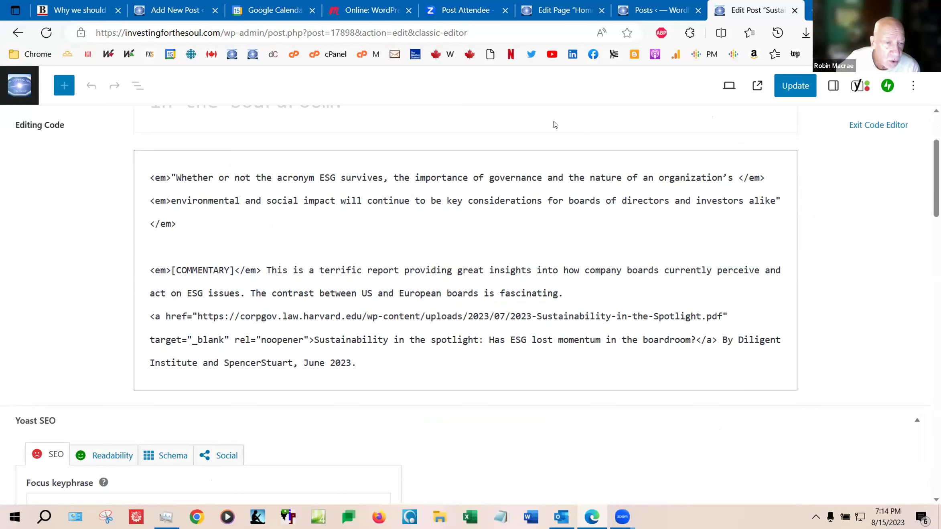
scroll(566, 130, down, 6)
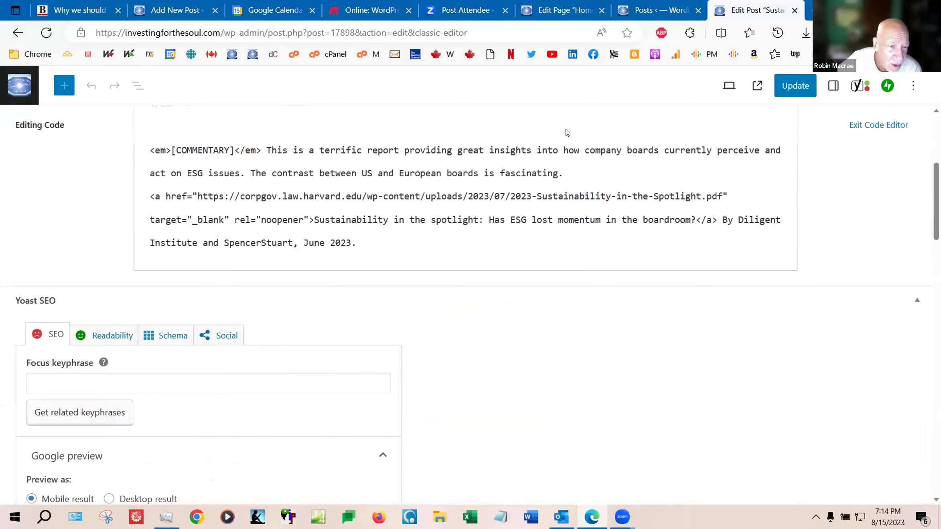
scroll(567, 132, up, 6)
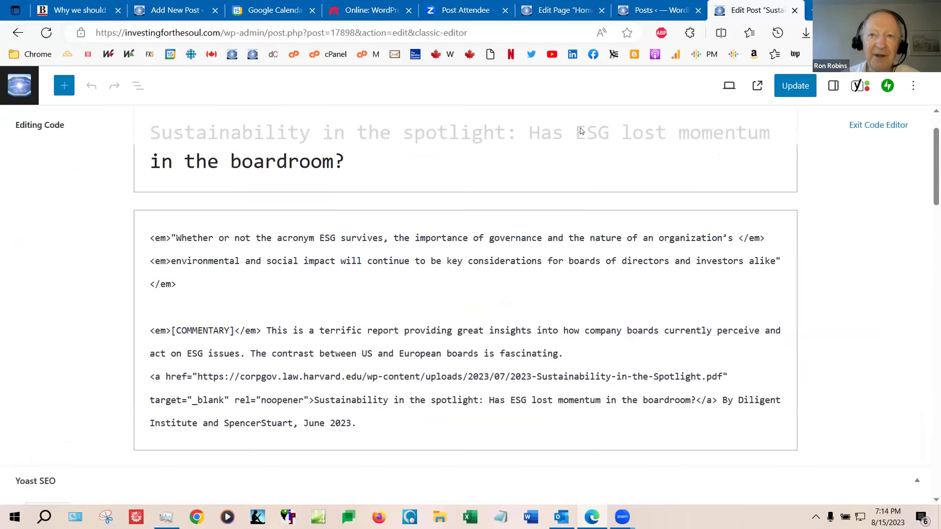
scroll(591, 134, up, 2)
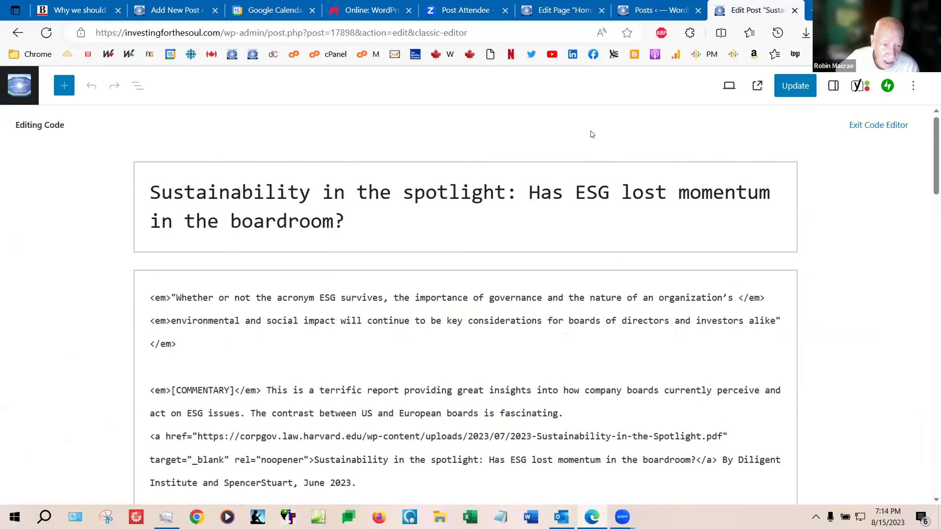
scroll(591, 134, down, 2)
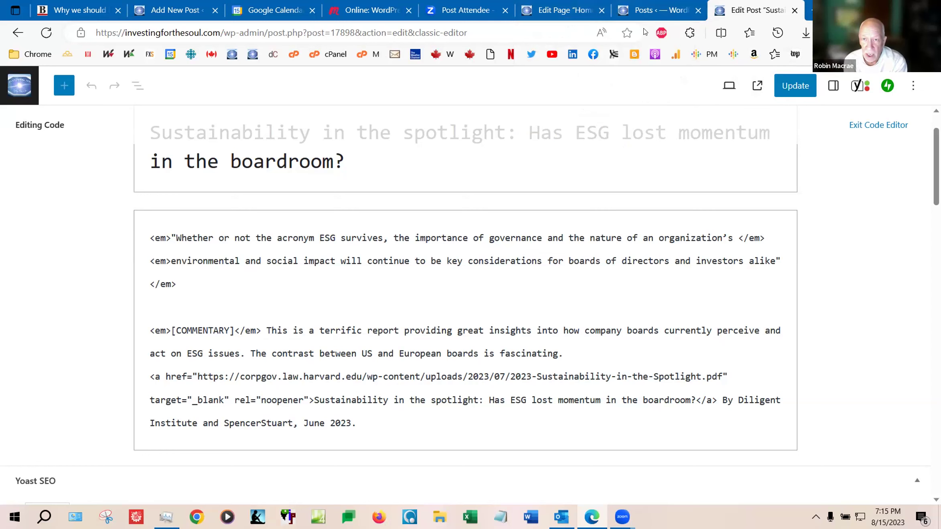
Return to the Home page being edited and display it in the Code editor
click(647, 16)
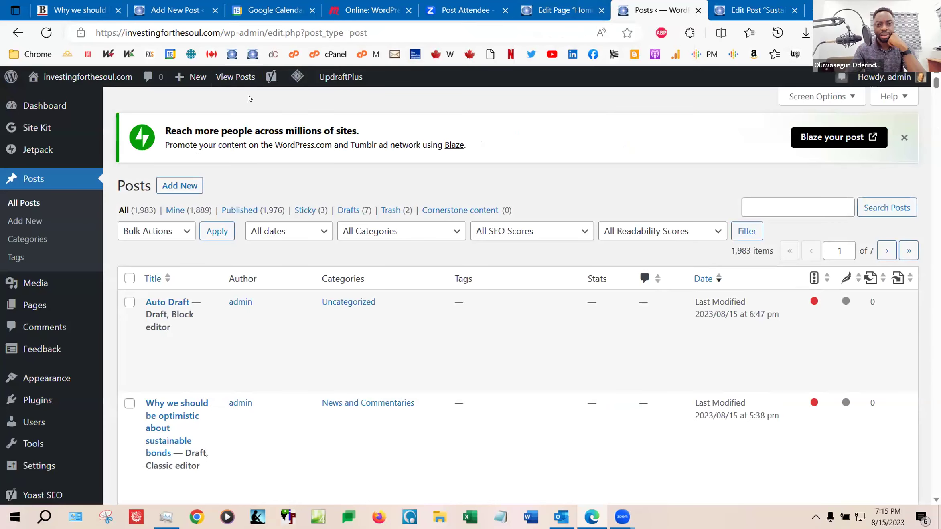
click(542, 20)
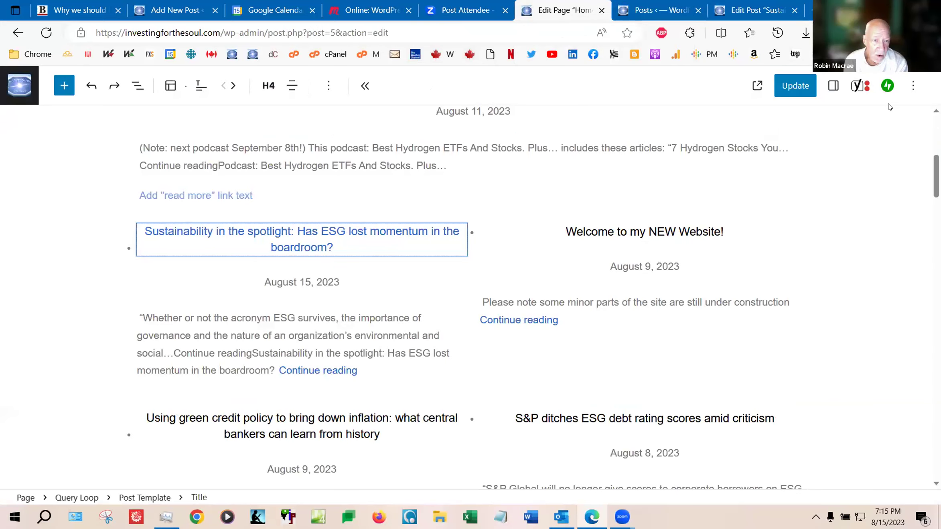
click(911, 86)
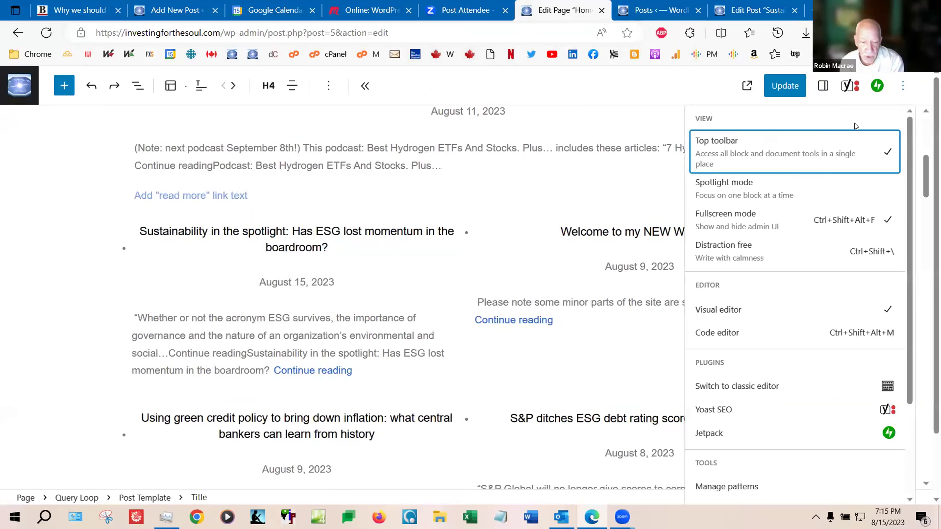
click(729, 327)
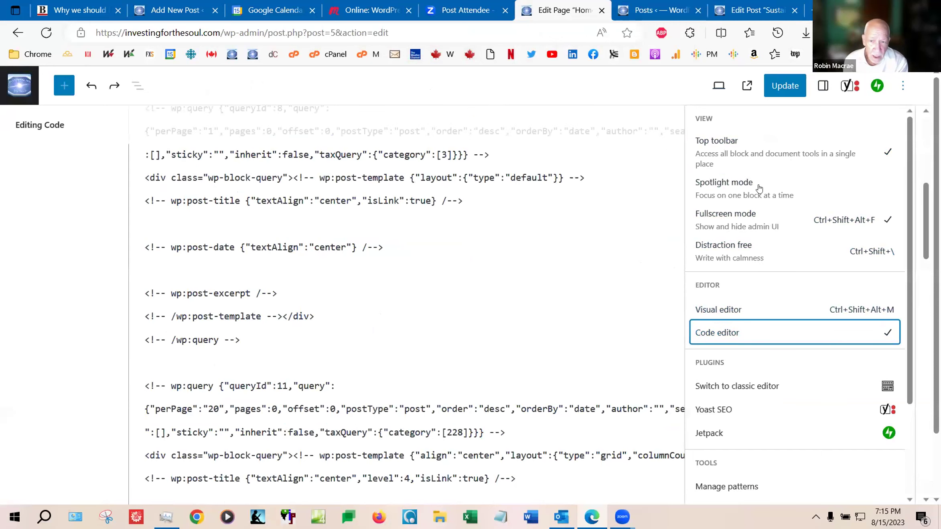
click(668, 86)
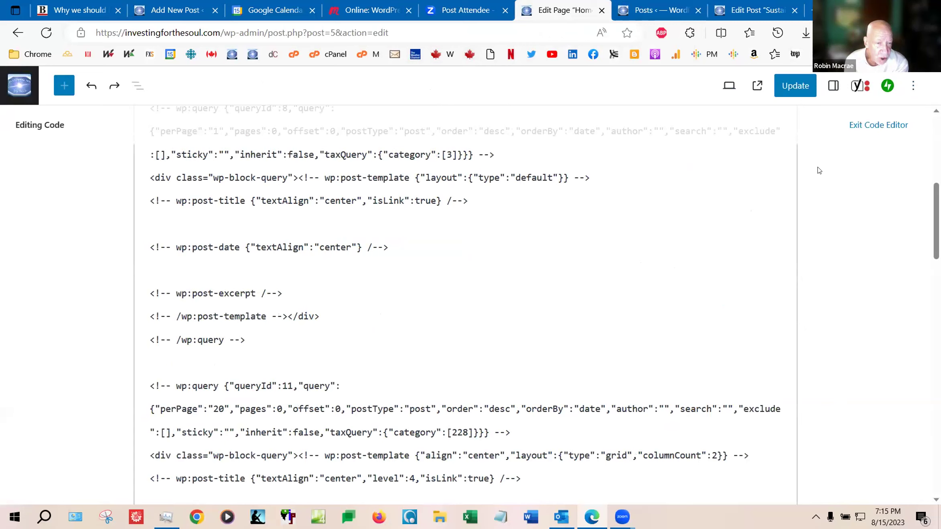
Examine the Home page's query loop code, comparing the post-excerpt blocks for the "Continue reading" setting
scroll(659, 196, down, 3)
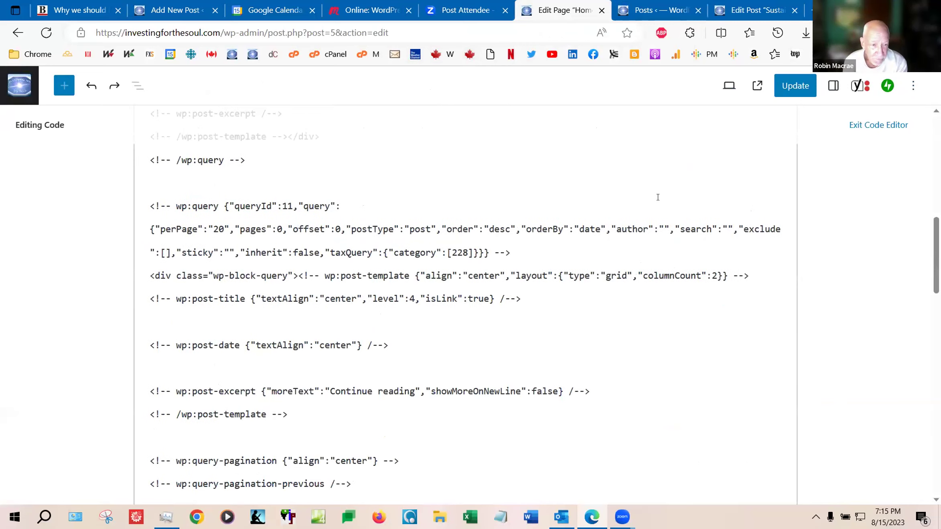
scroll(657, 197, down, 5)
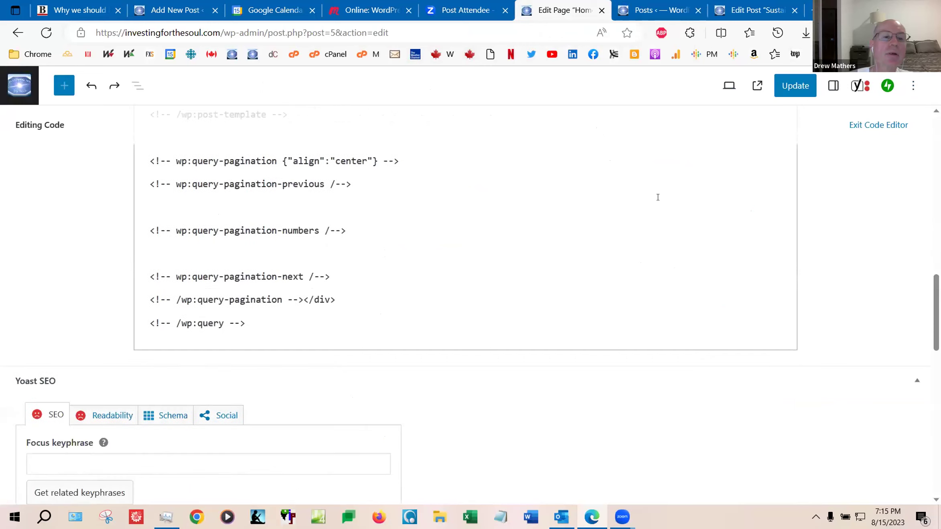
scroll(658, 197, down, 1)
scroll(658, 197, up, 2)
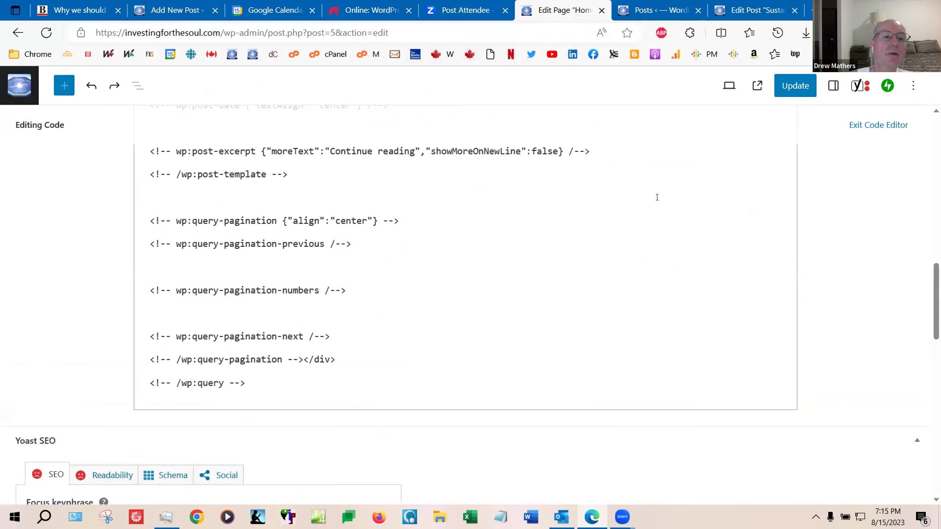
scroll(657, 197, up, 1)
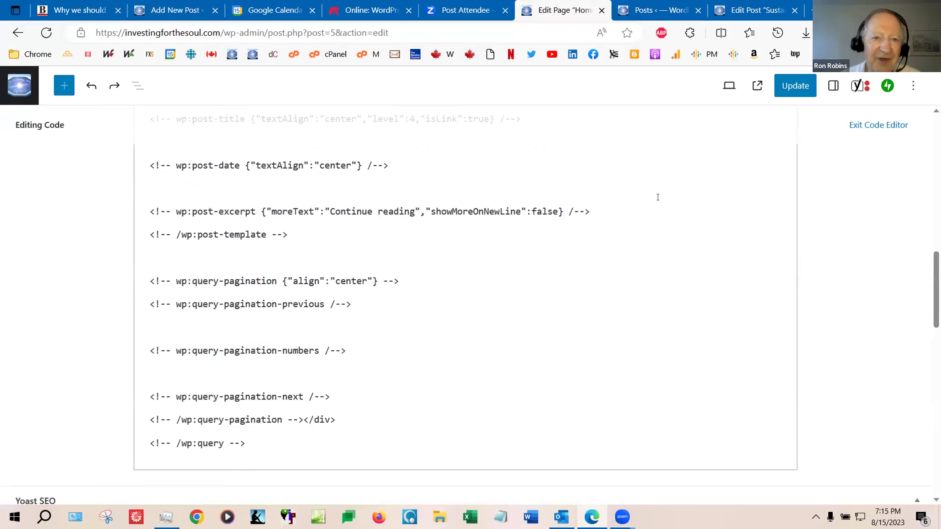
scroll(658, 197, up, 3)
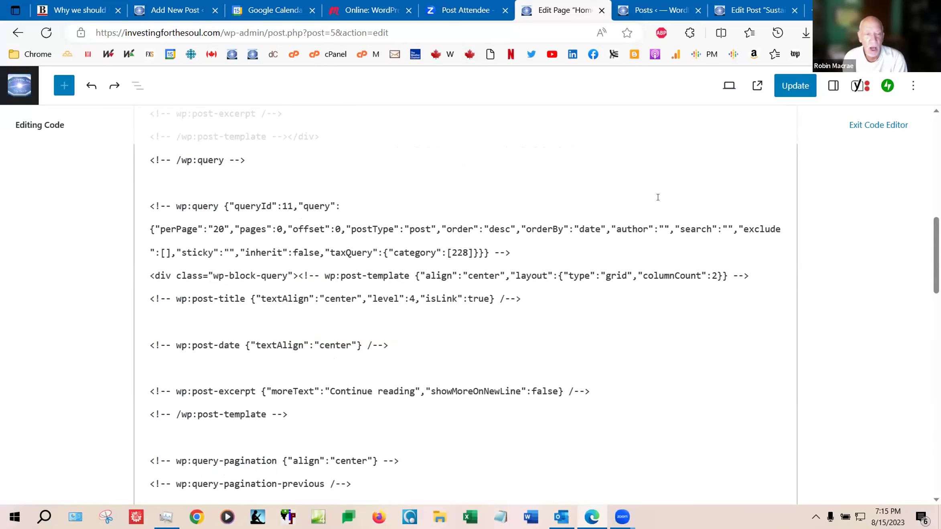
scroll(657, 196, up, 1)
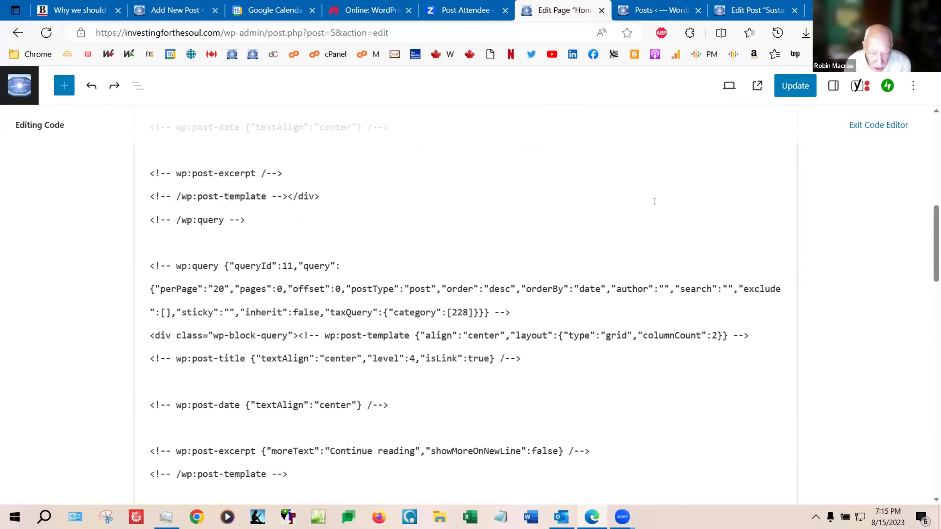
Examine the moreText "Continue reading" setting in the post-excerpt block of the 20-post, two-column query loop
scroll(655, 201, down, 1)
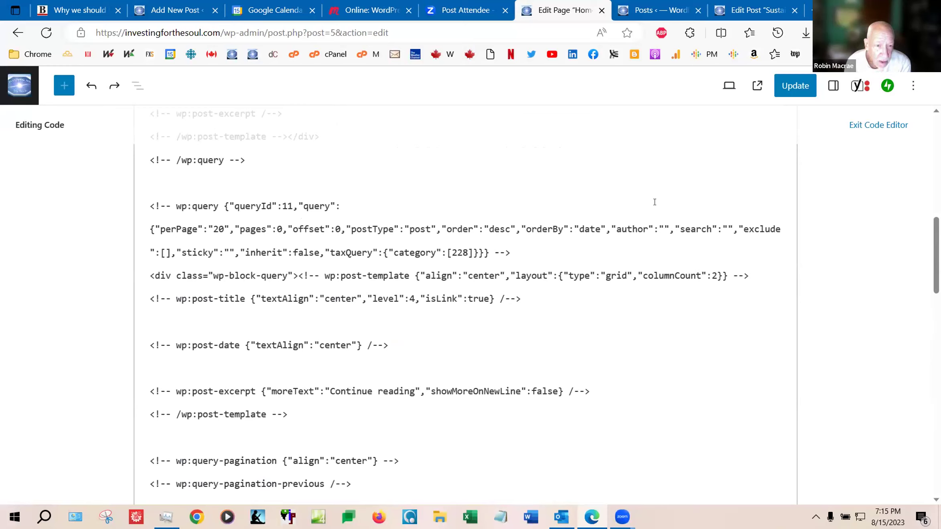
click(244, 299)
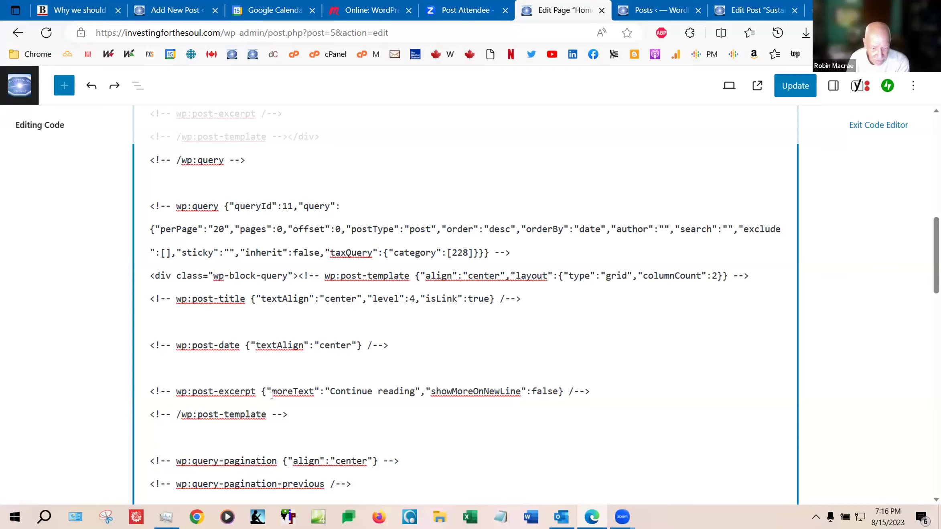
scroll(272, 395, down, 2)
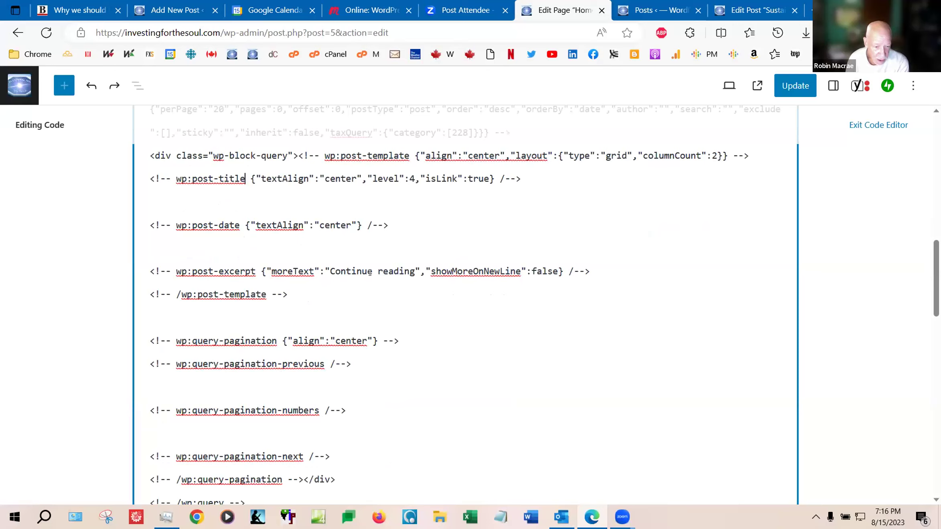
click(357, 272)
drag(364, 271, 387, 272)
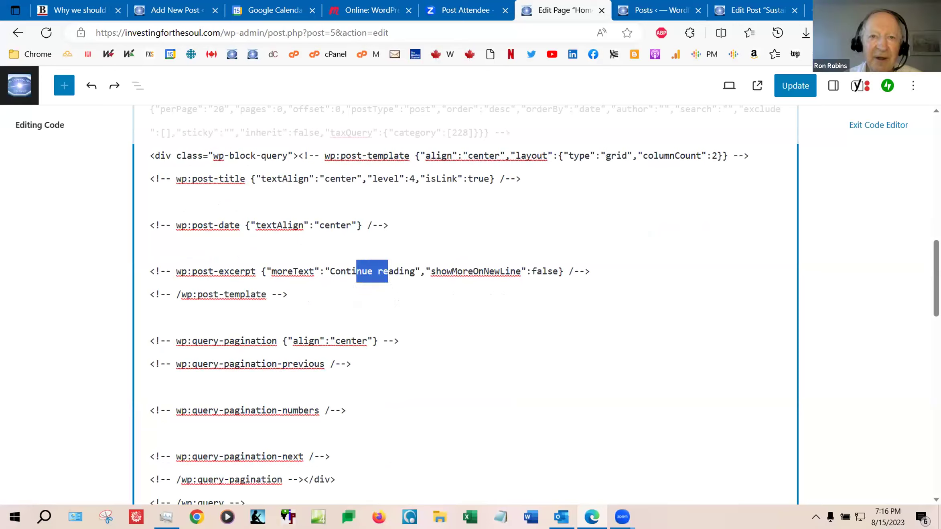
click(408, 321)
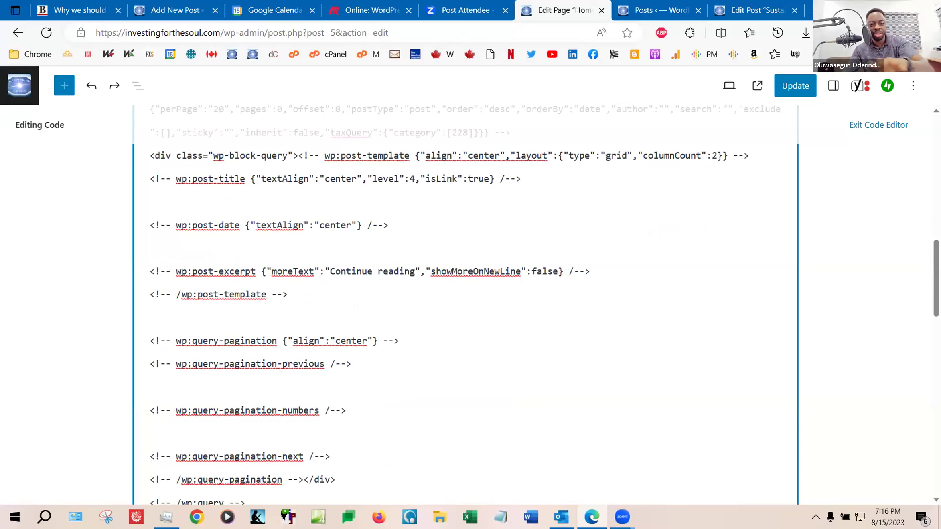
Read through the Home page's code from the opening heading block, through both query loops, to the closing pagination blocks
scroll(417, 316, up, 4)
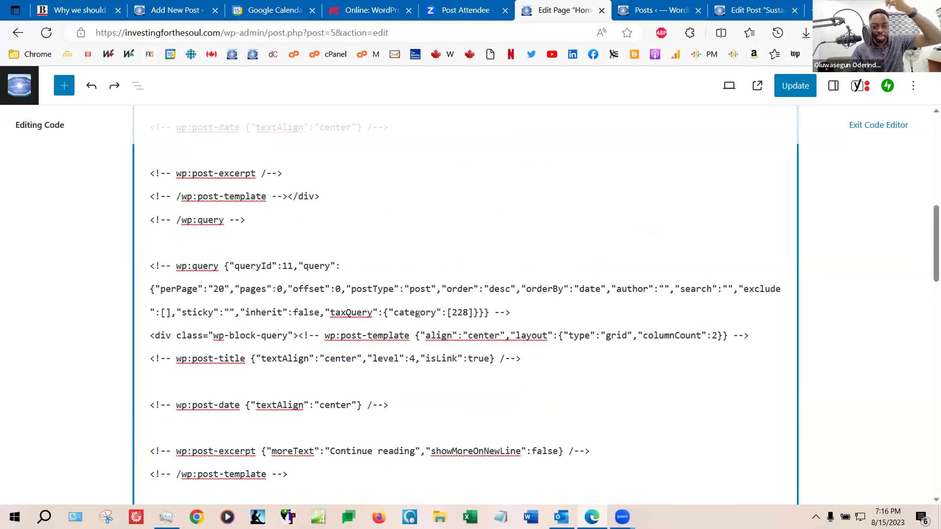
scroll(417, 314, up, 4)
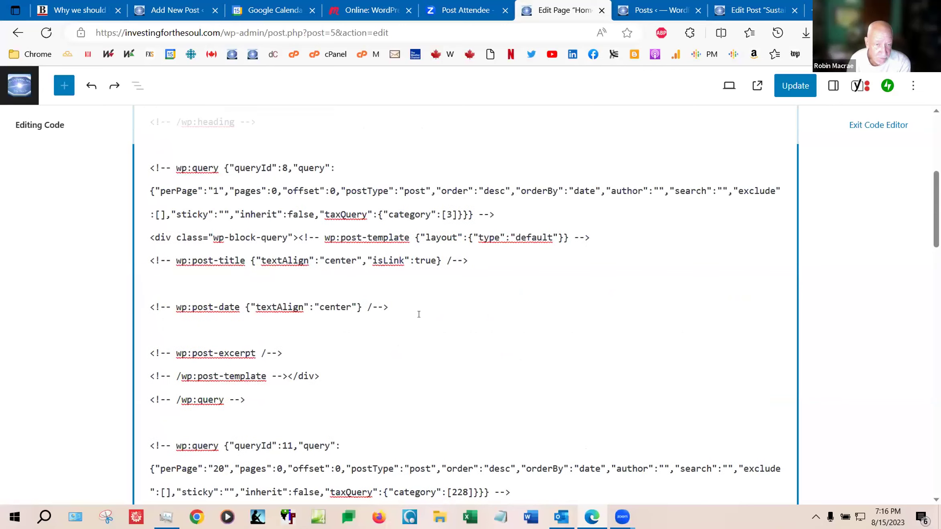
scroll(421, 314, up, 5)
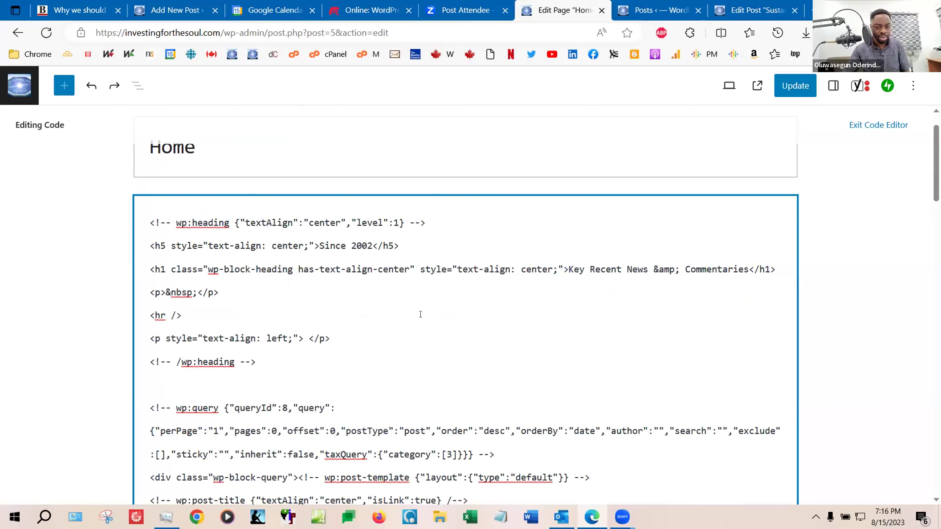
scroll(420, 314, down, 3)
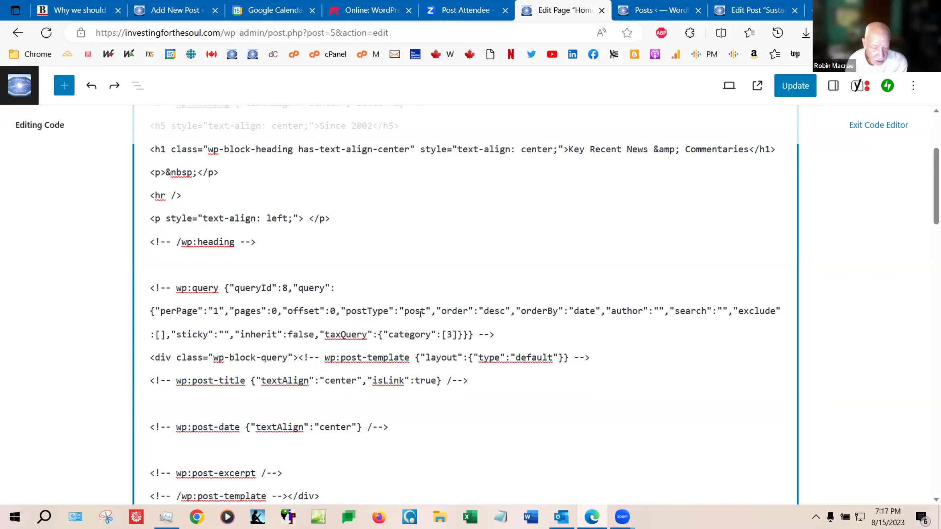
scroll(420, 315, down, 3)
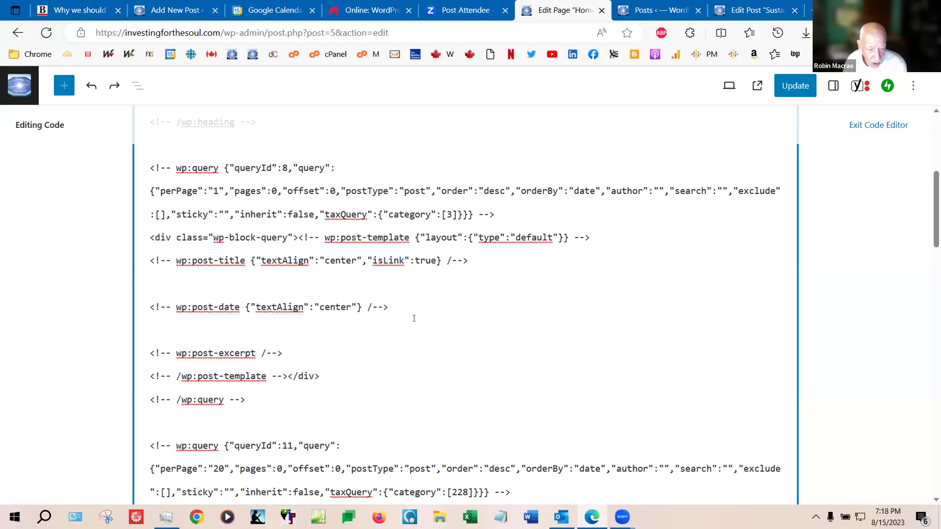
scroll(413, 318, down, 4)
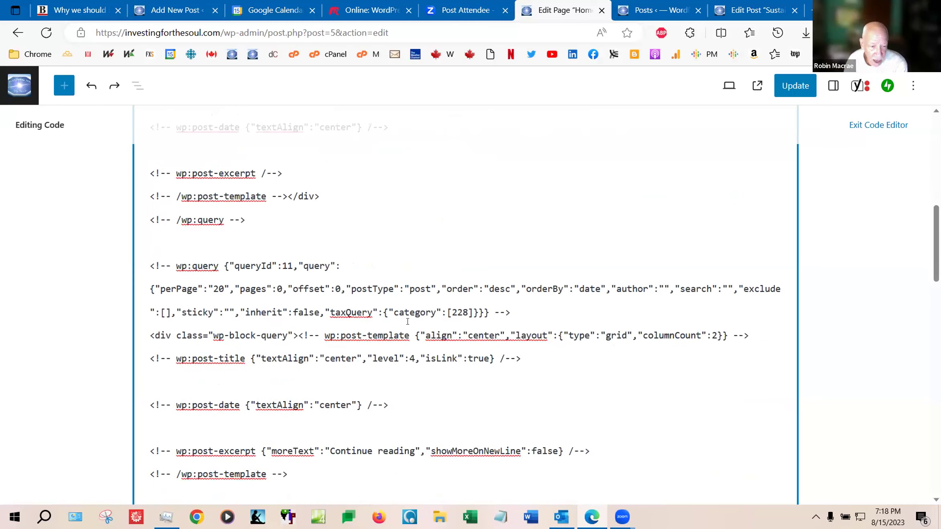
scroll(407, 321, down, 3)
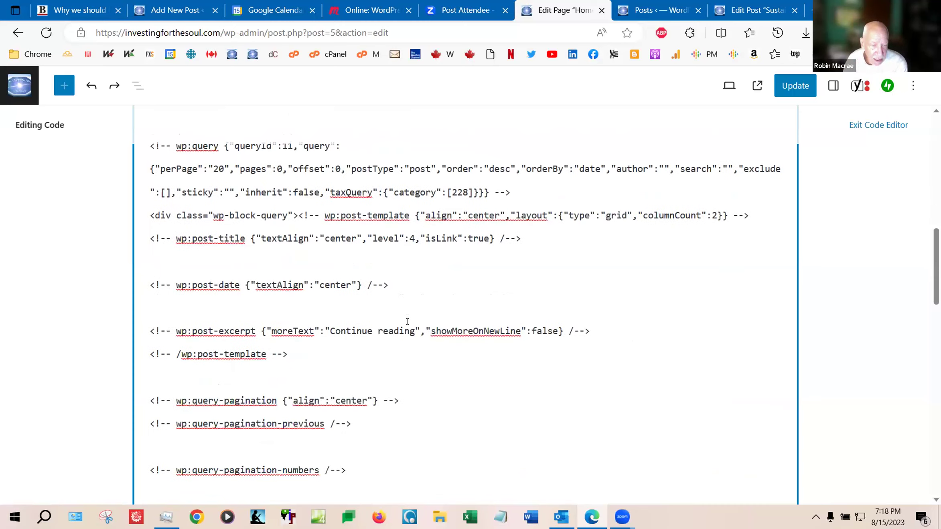
scroll(407, 322, down, 2)
click(407, 321)
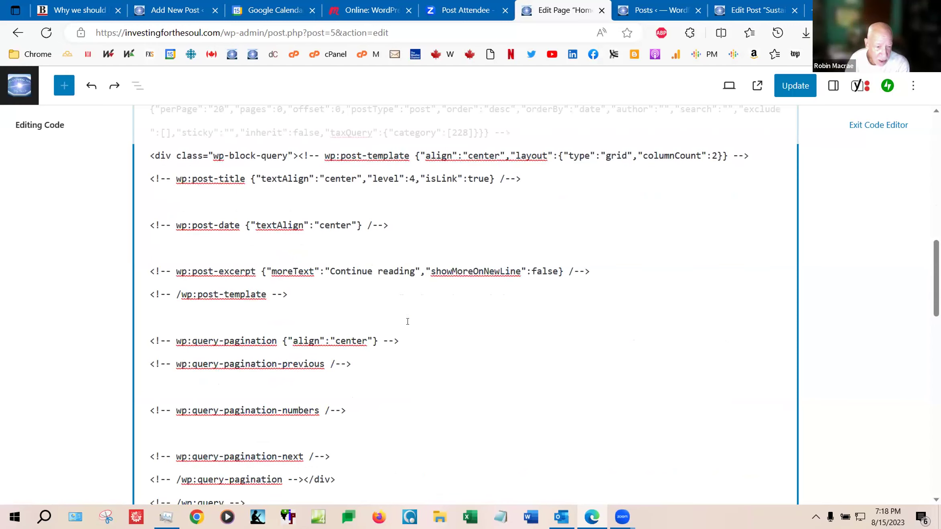
scroll(407, 321, down, 2)
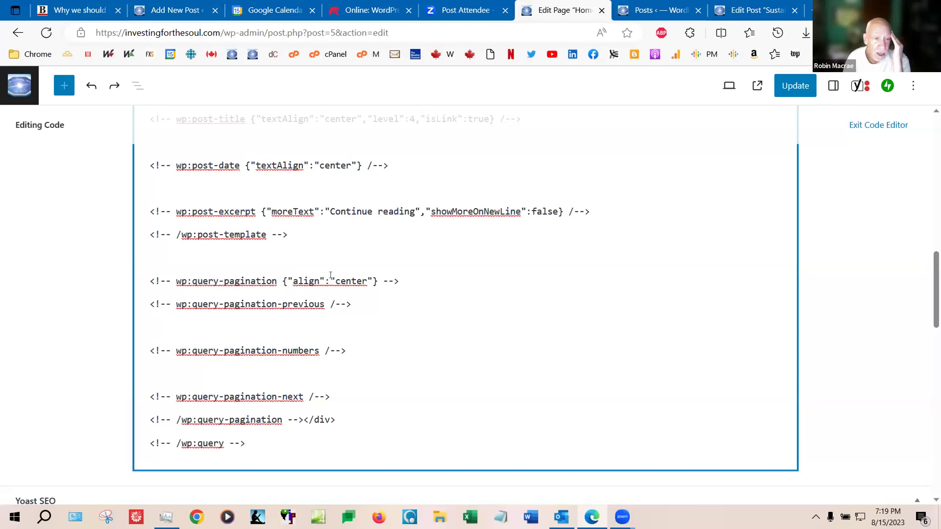
Recheck the end of the single-post query loop against the post-template and excerpt code of the category 228 loop
scroll(331, 275, up, 3)
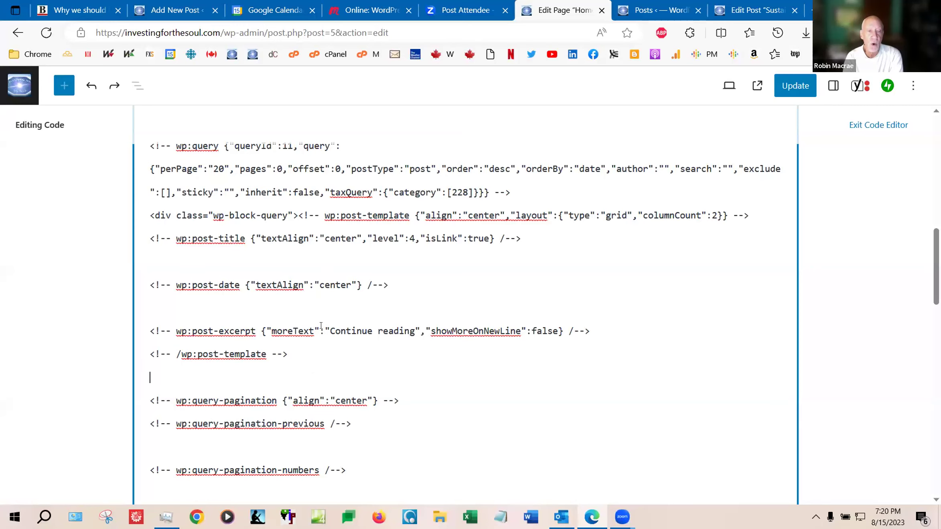
scroll(320, 326, up, 3)
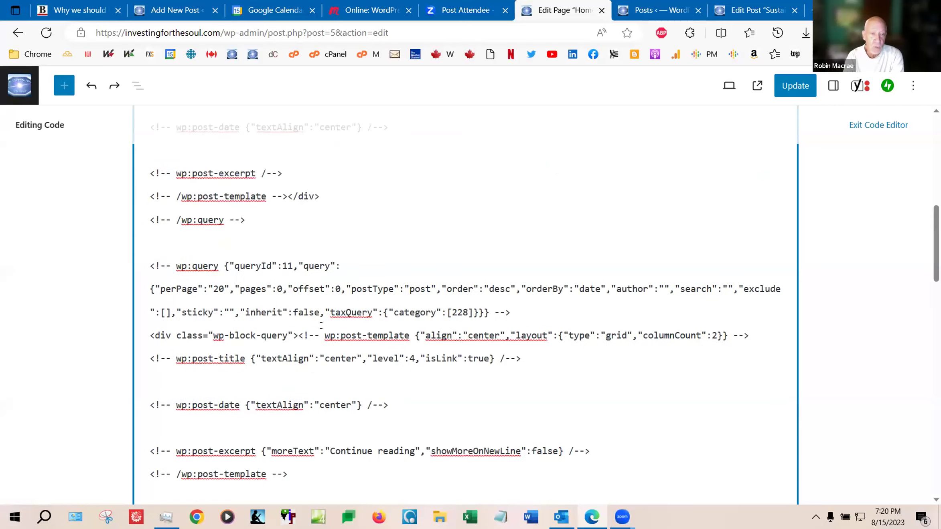
scroll(321, 326, up, 3)
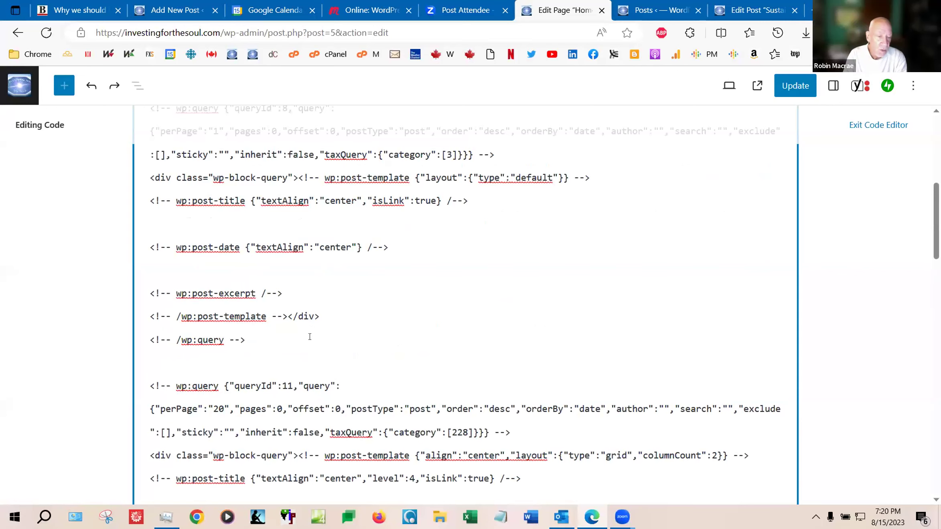
scroll(309, 336, down, 1)
scroll(310, 337, down, 2)
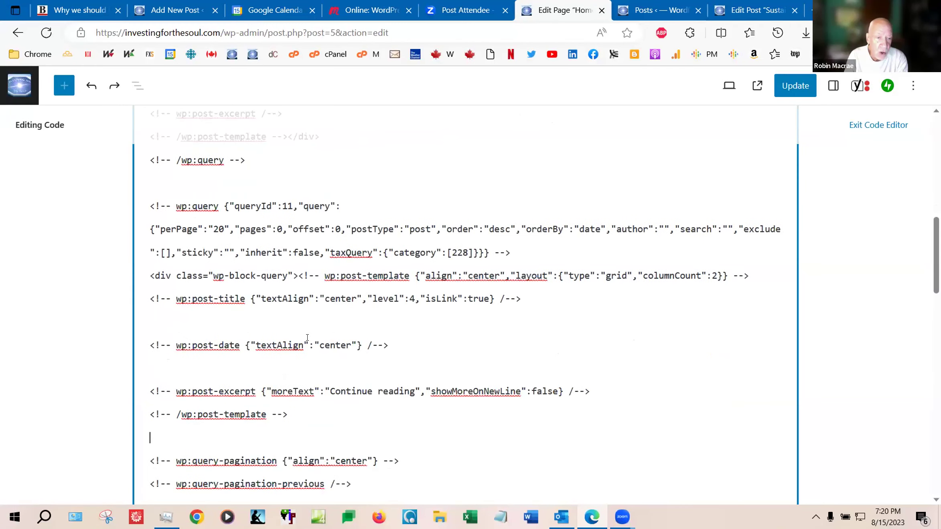
scroll(308, 338, down, 1)
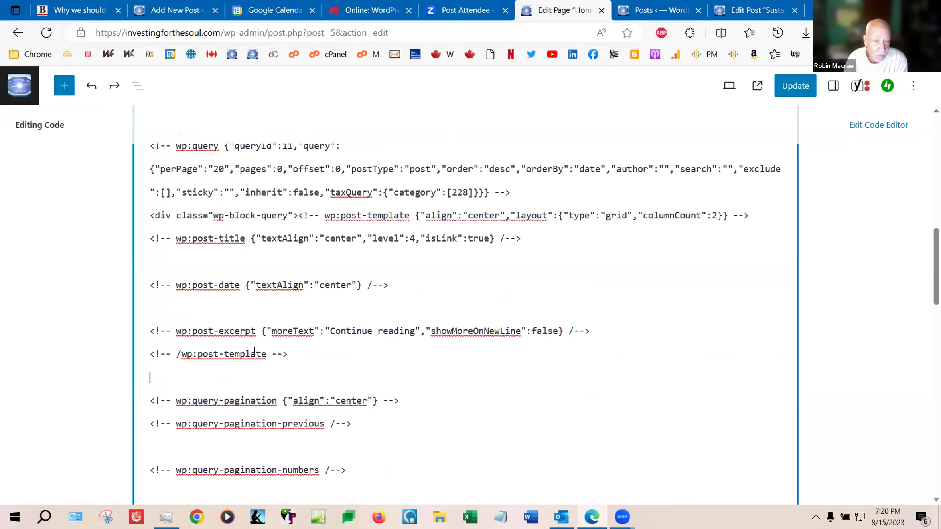
Select the Home page's entire code, from the opening heading block to the last closing query tag, and clear the selection
scroll(254, 351, up, 6)
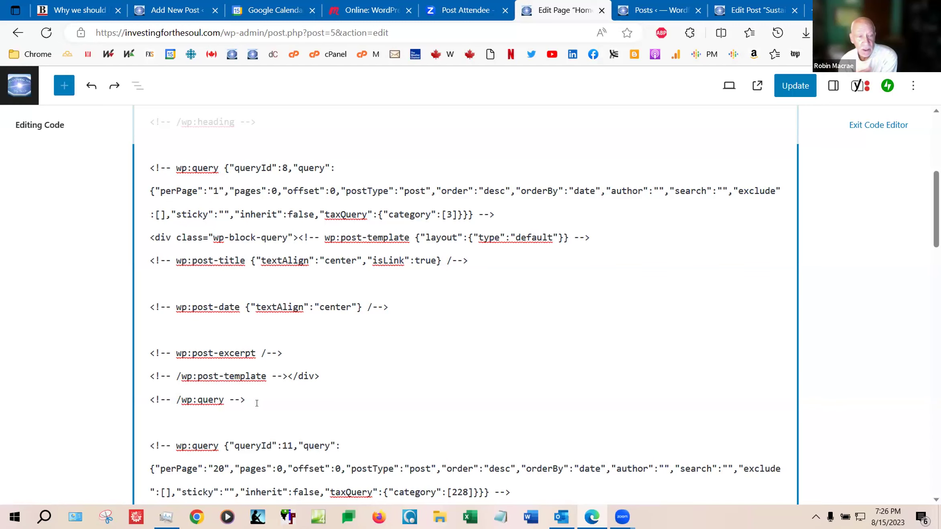
scroll(216, 376, up, 3)
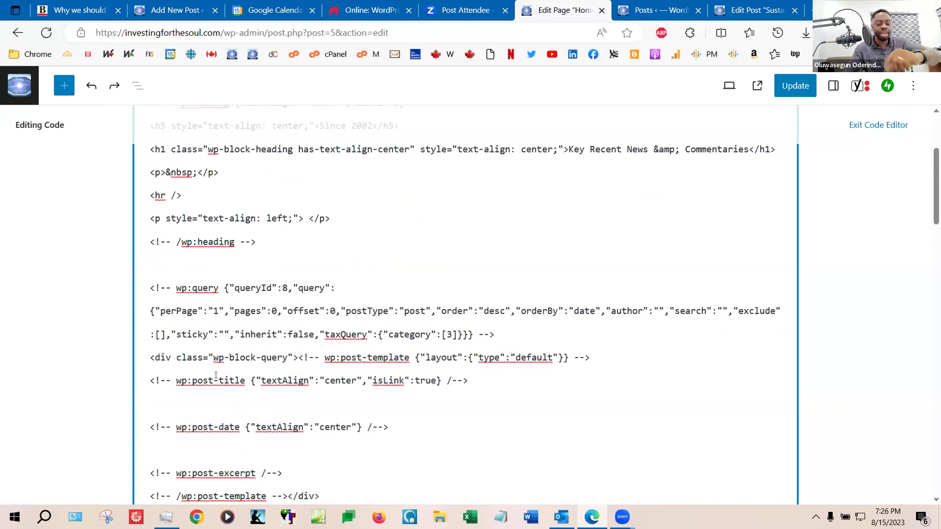
scroll(216, 375, up, 4)
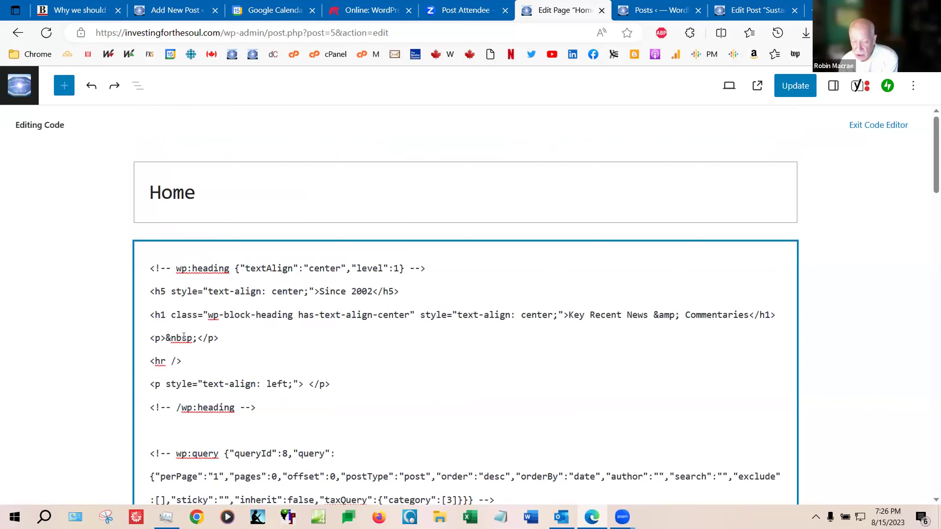
drag(149, 268, 207, 430)
drag(275, 435, 417, 141)
scroll(361, 382, up, 5)
drag(361, 381, 372, 408)
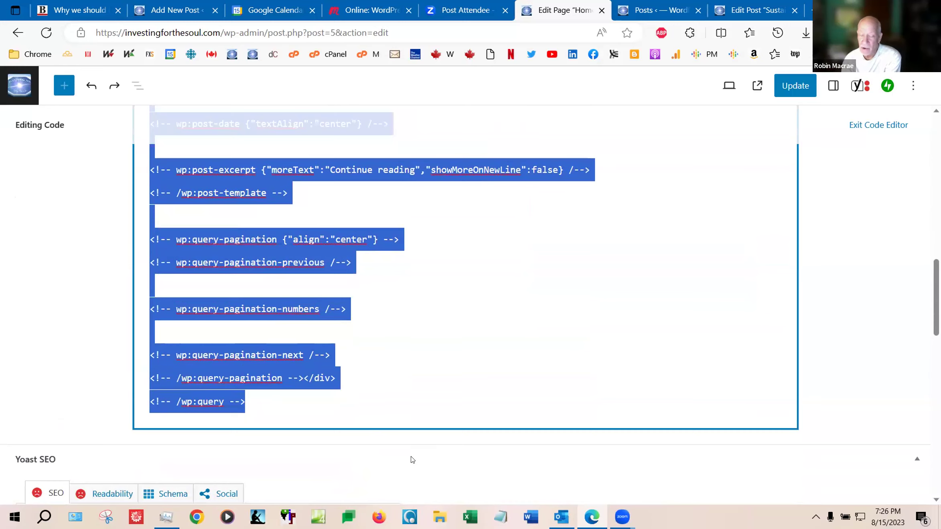
click(609, 342)
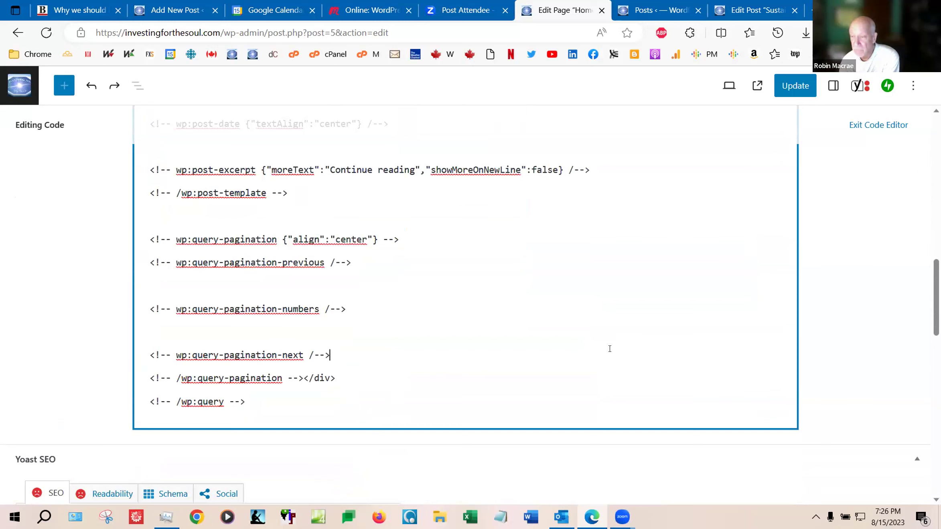
click(664, 447)
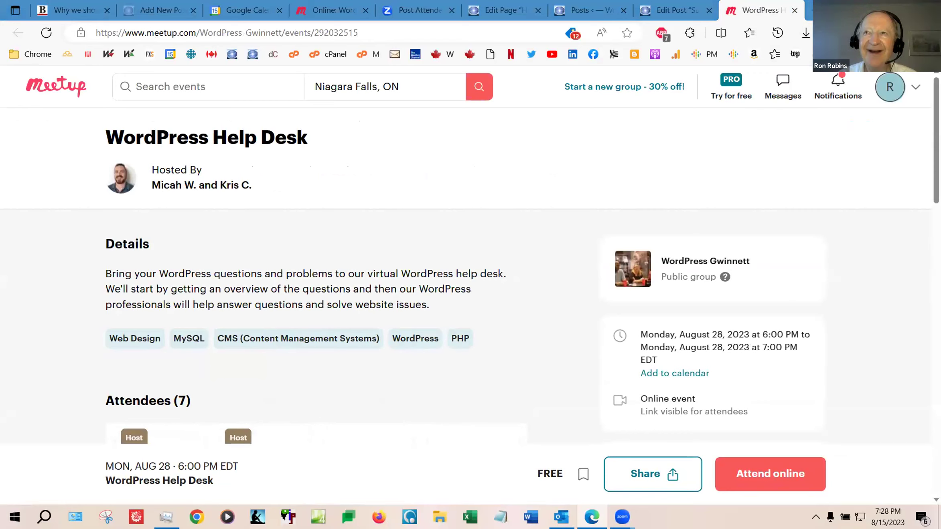
click(810, 10)
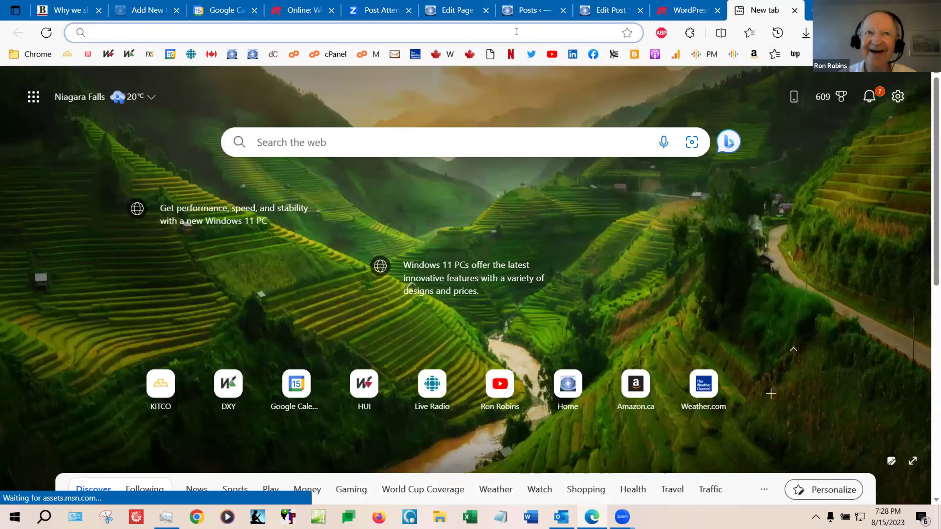
click(518, 30)
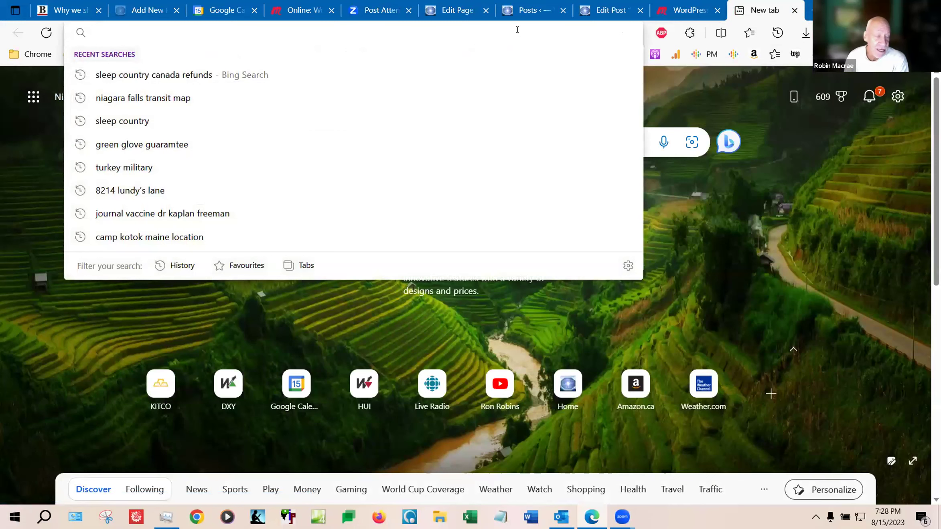
text(https://www.meetup.com/WordPress-Gwinnett/events/292032515)
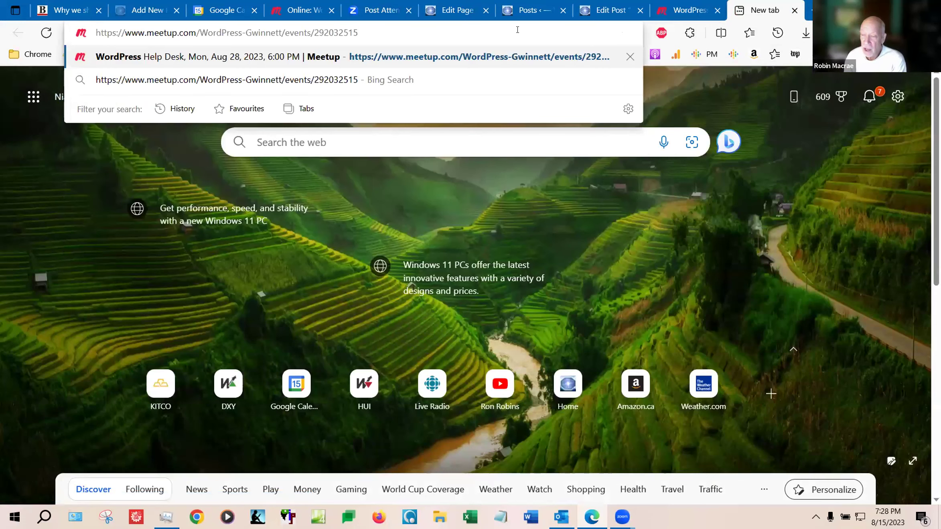
key(Return)
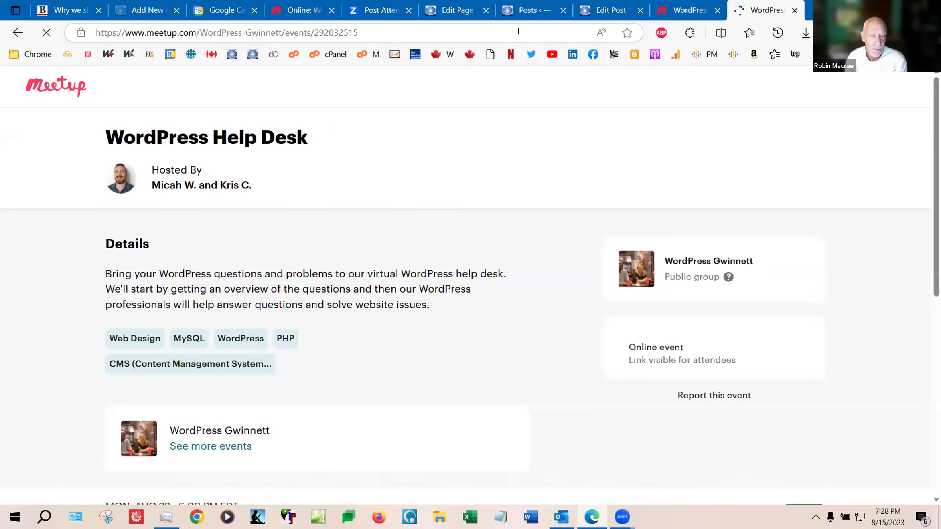
click(684, 9)
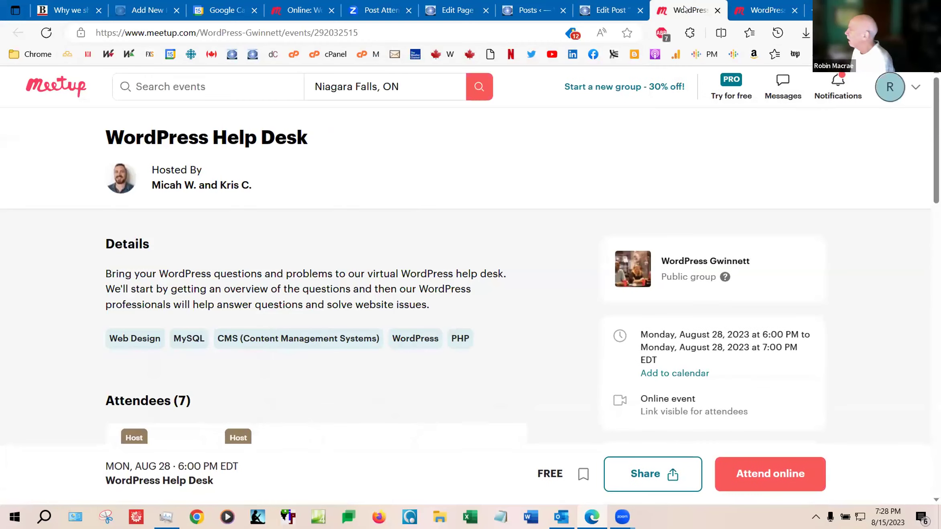
Return to the code of the "Sustainability in the spotlight" post and place the cursor after its opening quotation
click(606, 11)
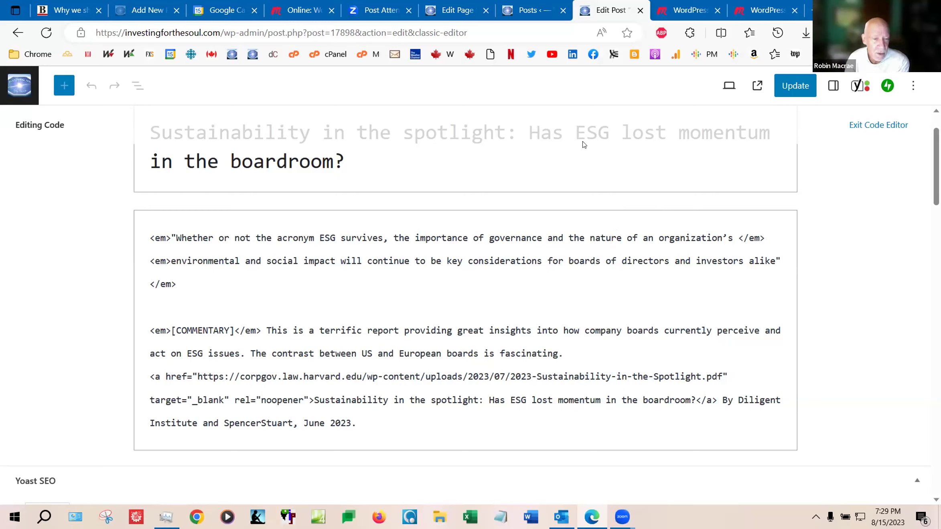
click(659, 279)
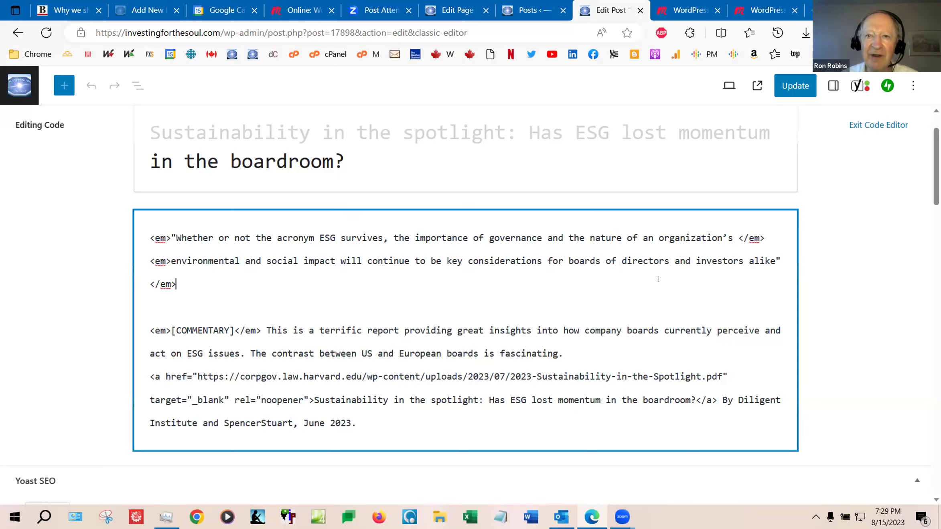
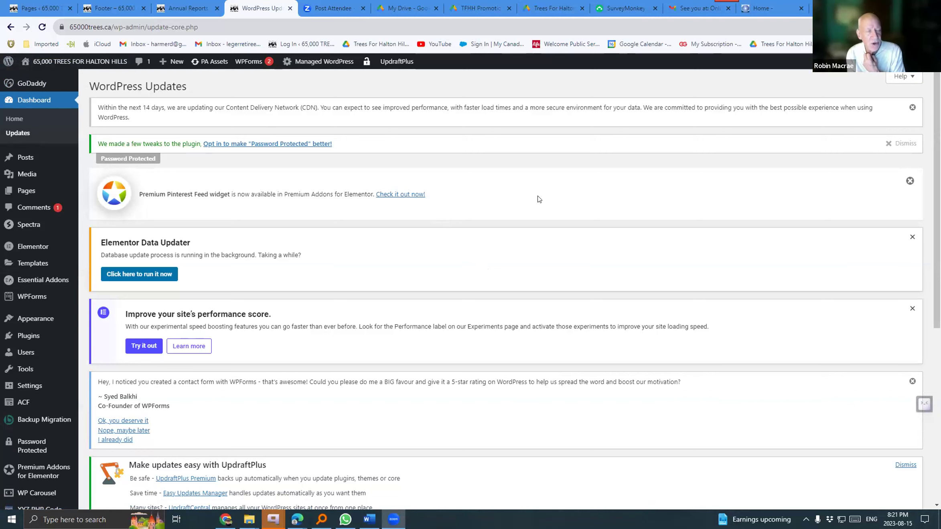
Check the current WordPress version on the 65,000 Trees for Halton Hills site's WordPress Updates page, highlighting the version line
scroll(539, 199, down, 5)
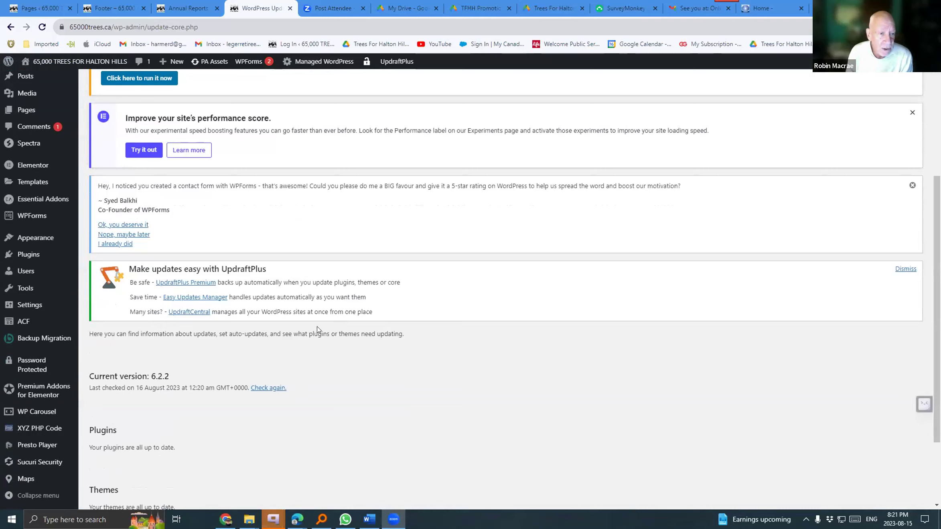
click(153, 370)
triple_click(152, 369)
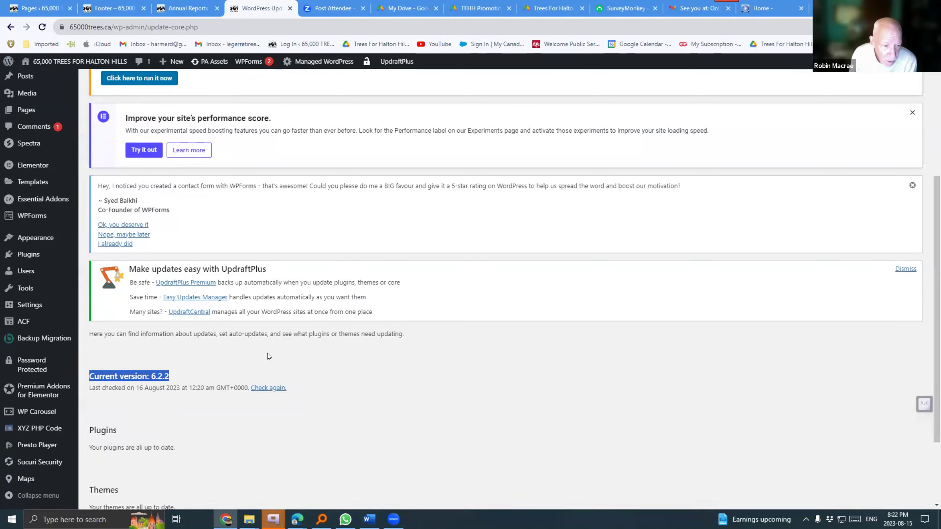
Clear the highlighted version line and examine the core, plugin, theme and translation update statuses on the WordPress Updates page
click(302, 348)
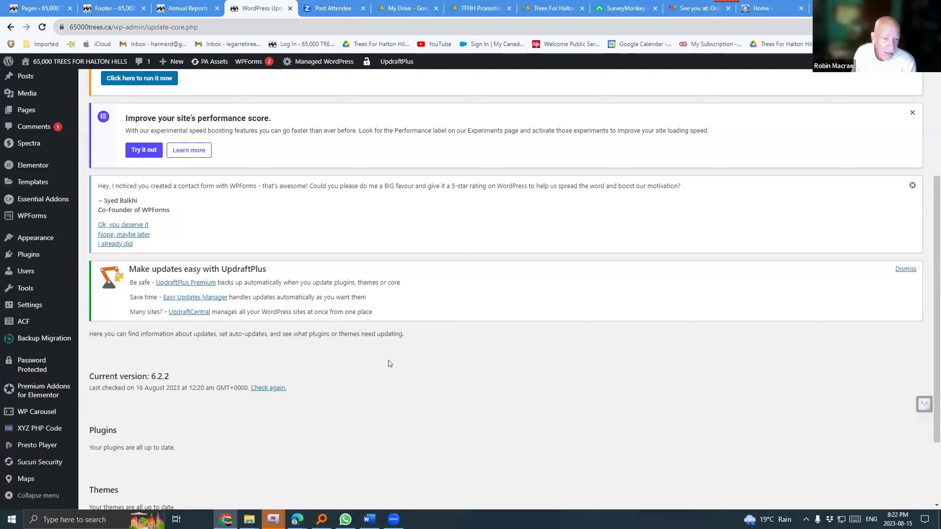
scroll(421, 364, down, 3)
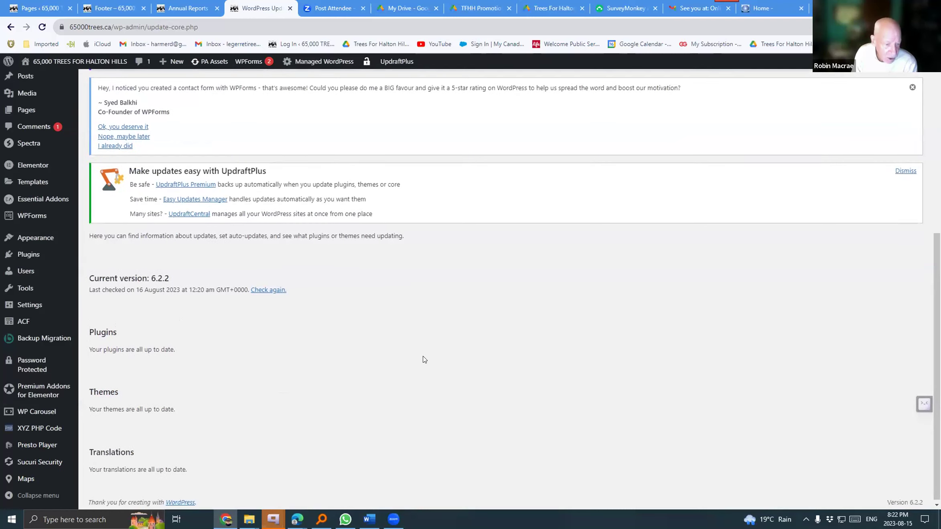
scroll(421, 364, up, 9)
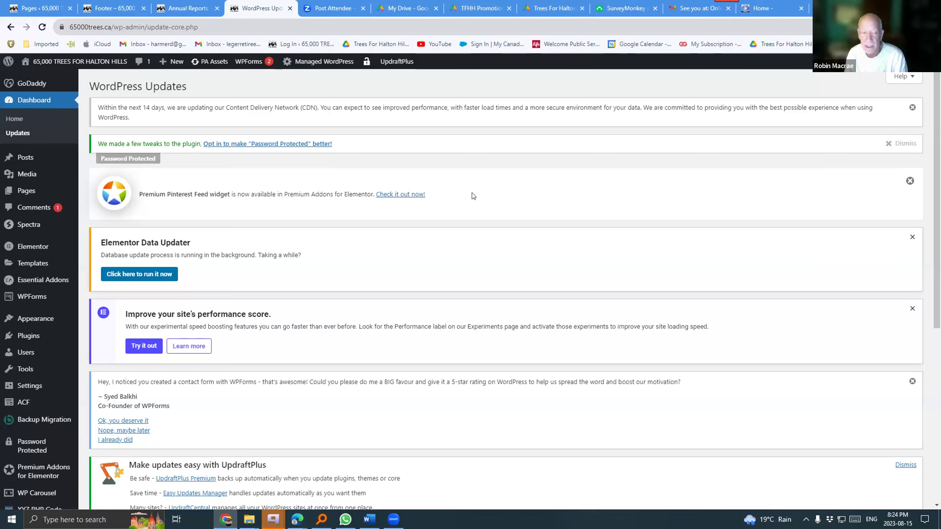
scroll(473, 196, down, 6)
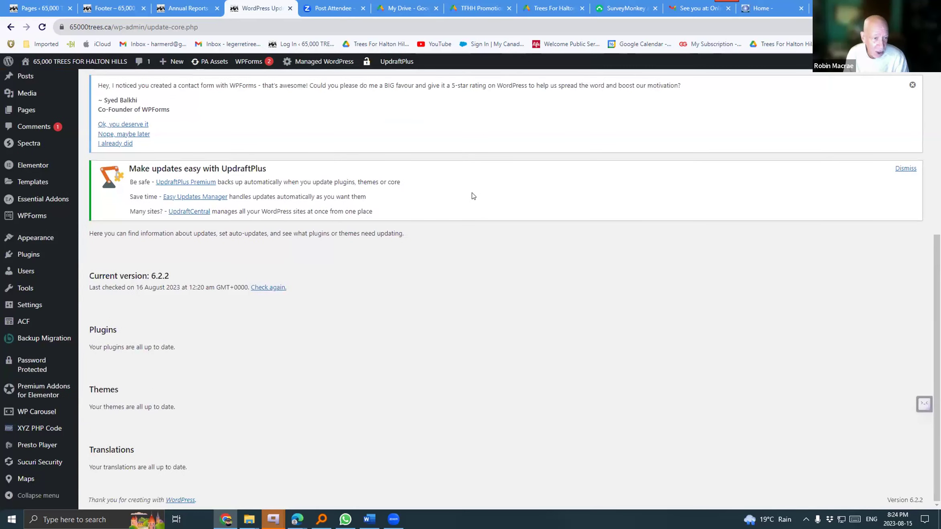
scroll(475, 197, up, 7)
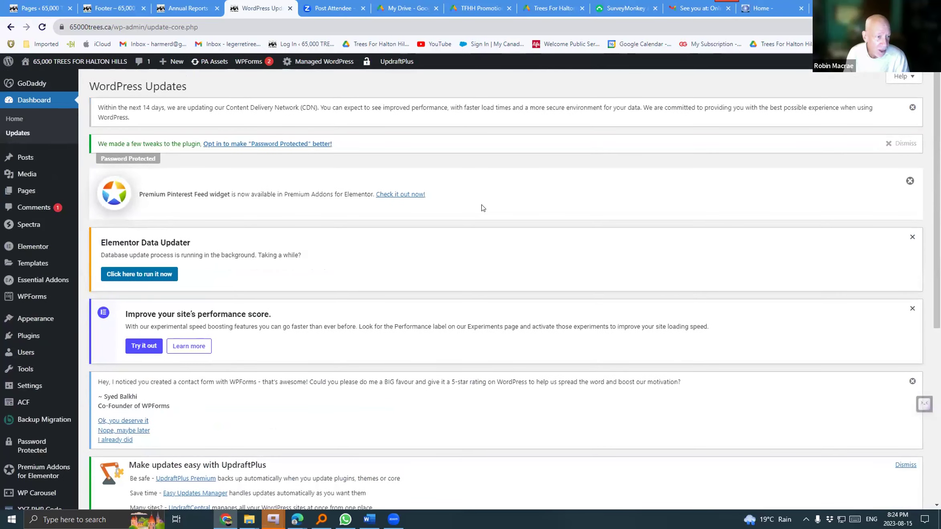
Open the site's Dashboard home and look through its notices and widgets, including WordPress Events and News and Elementor Overview
click(11, 134)
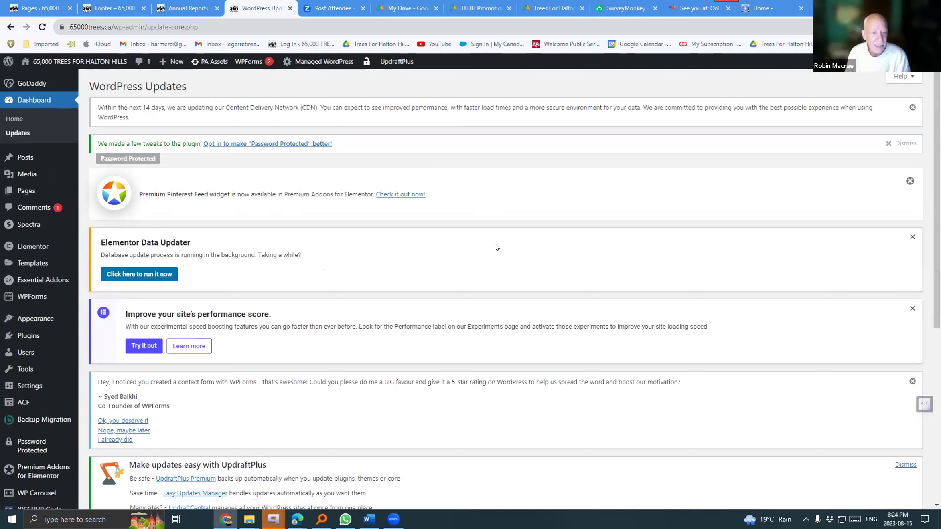
click(33, 103)
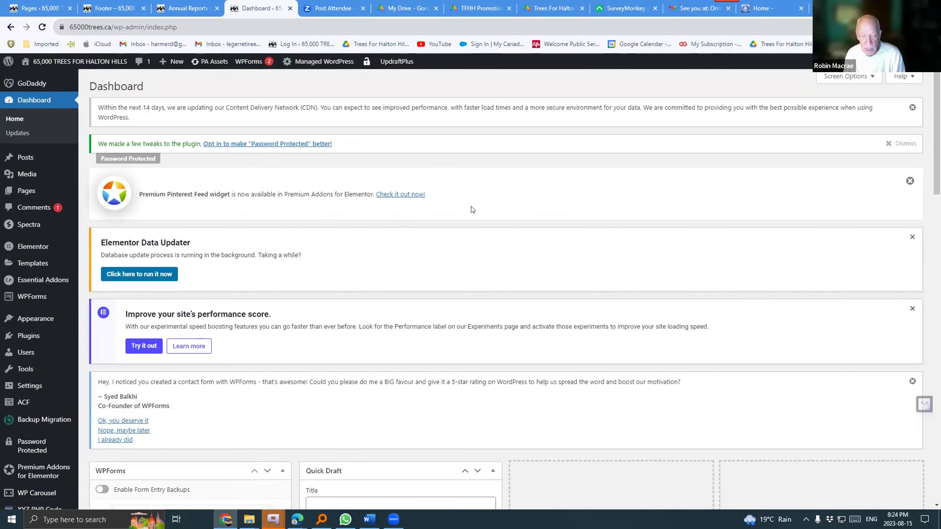
scroll(472, 209, down, 5)
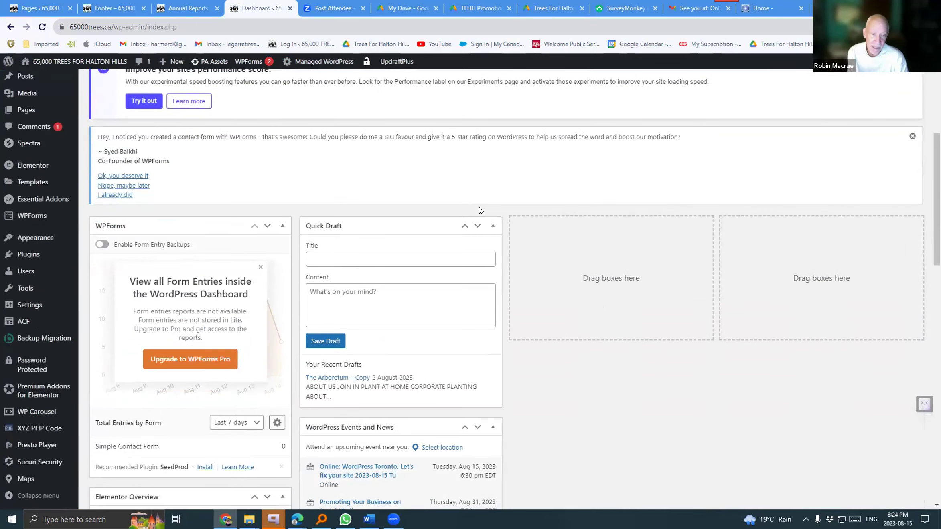
scroll(480, 210, down, 2)
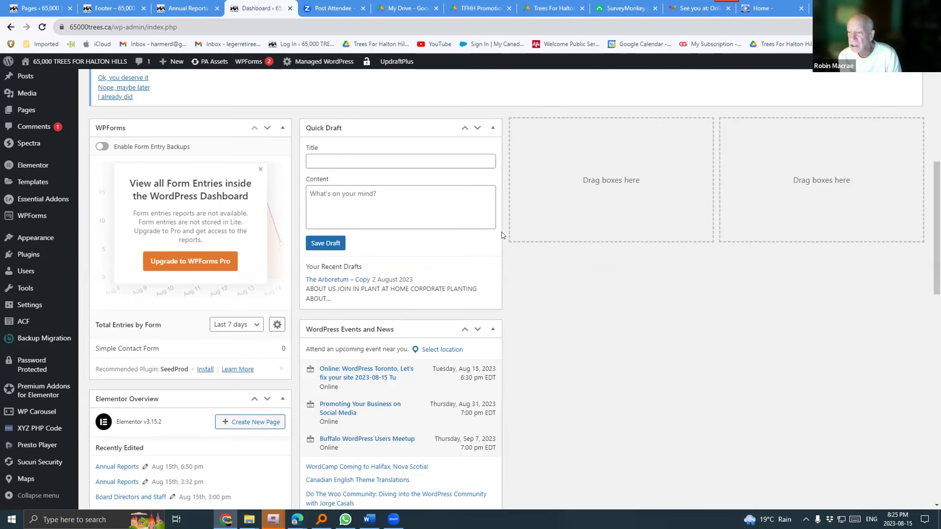
scroll(502, 235, down, 1)
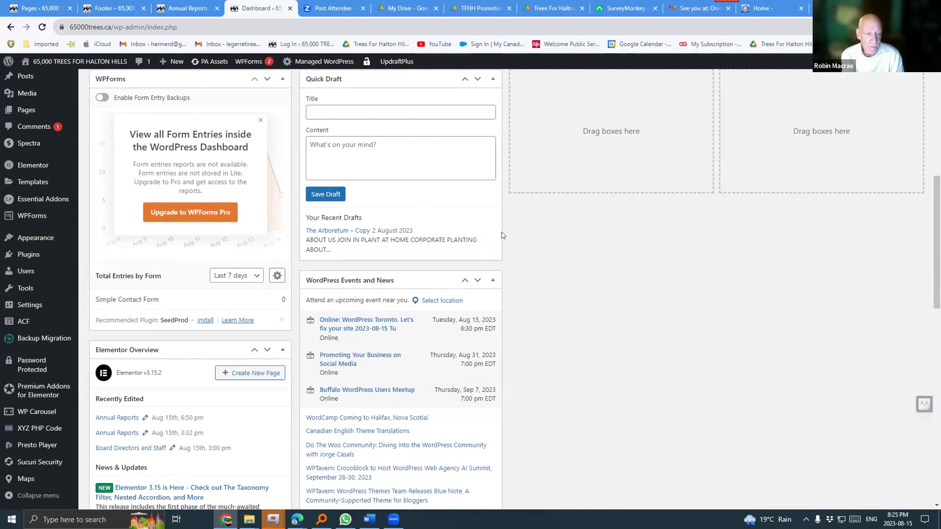
scroll(502, 235, up, 7)
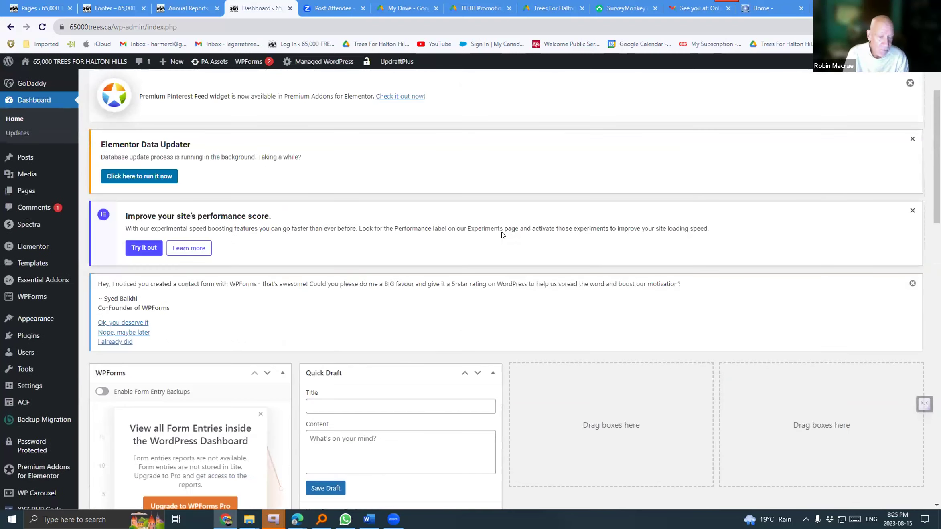
scroll(502, 235, up, 3)
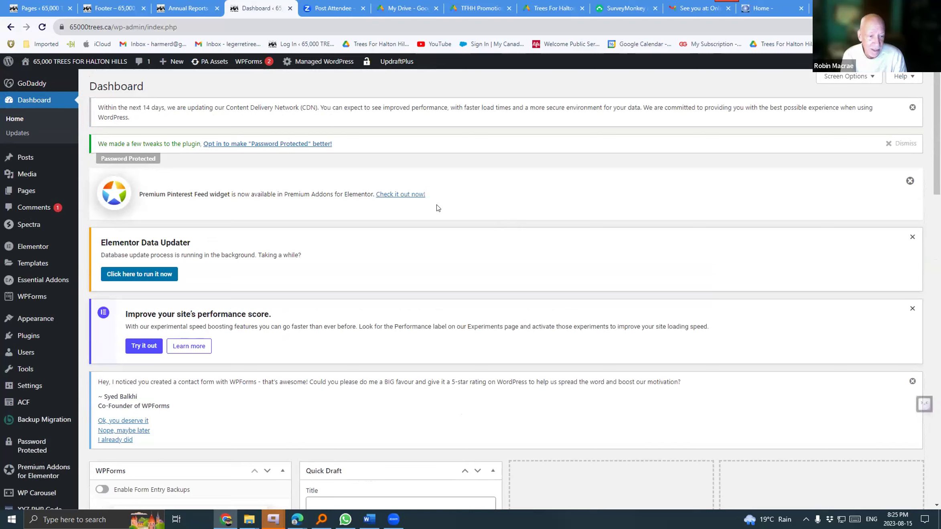
mouse_move(58, 360)
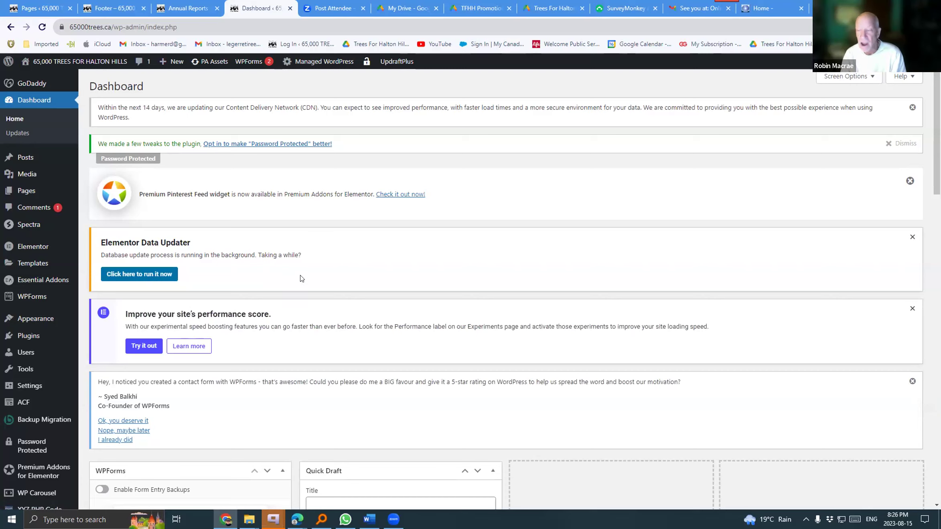
scroll(308, 277, down, 8)
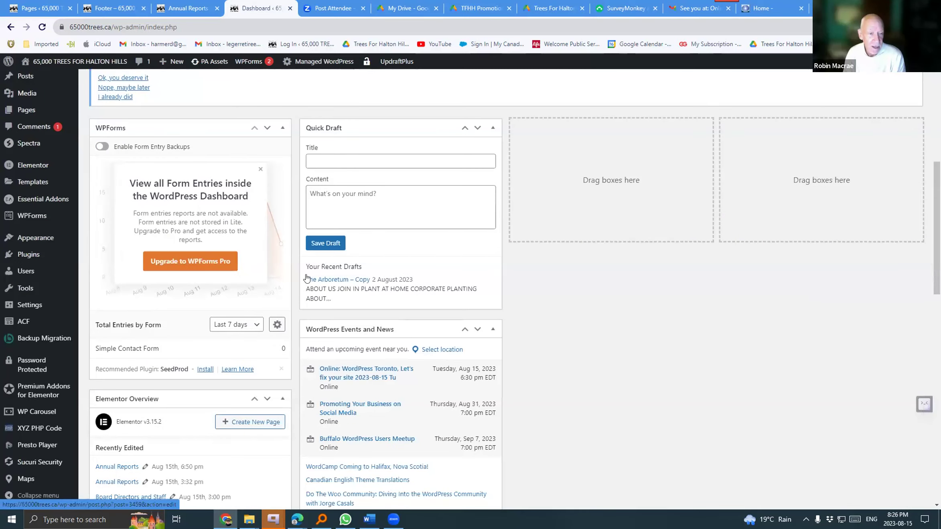
scroll(314, 274, up, 2)
scroll(314, 275, up, 6)
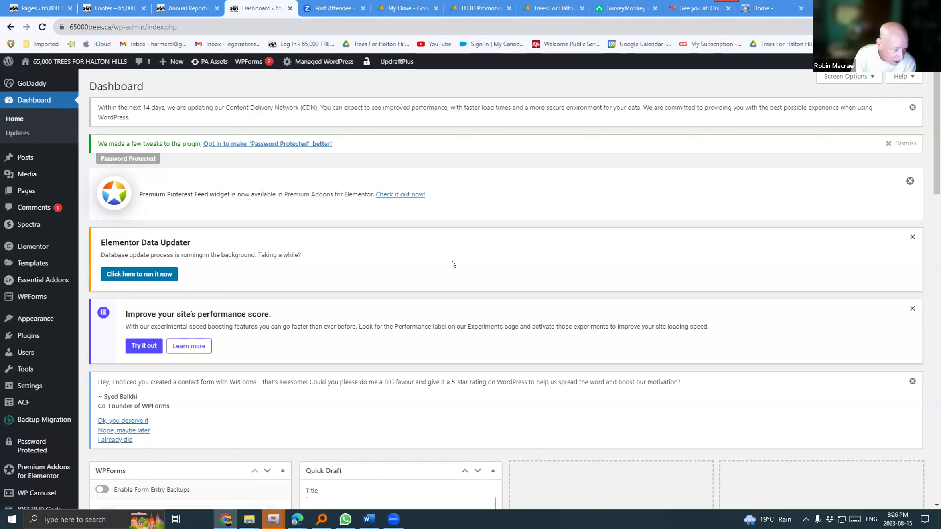
Open the Site Health status page and review its recommended improvements
click(13, 369)
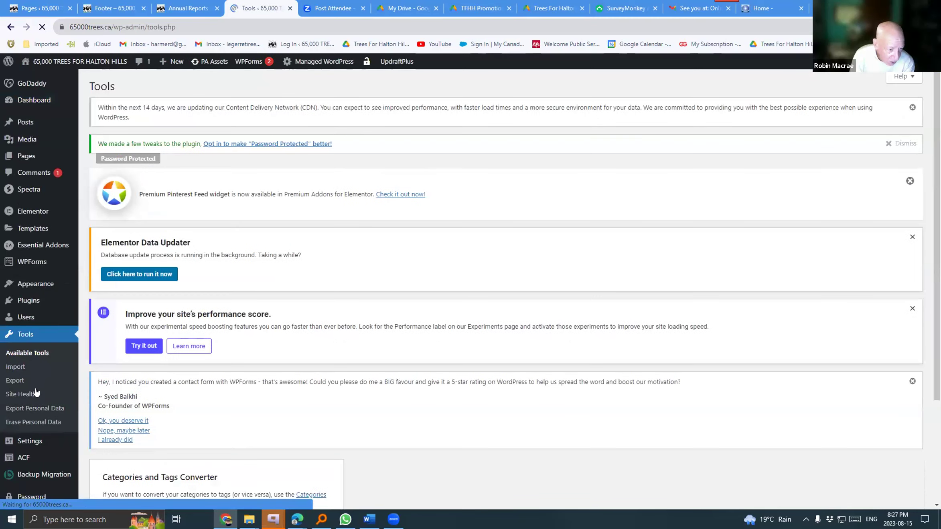
click(36, 389)
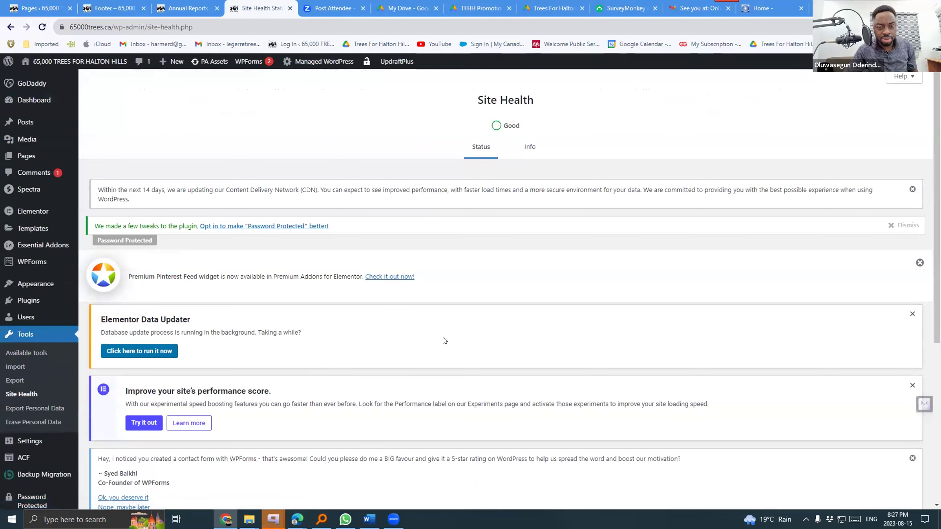
scroll(445, 340, down, 6)
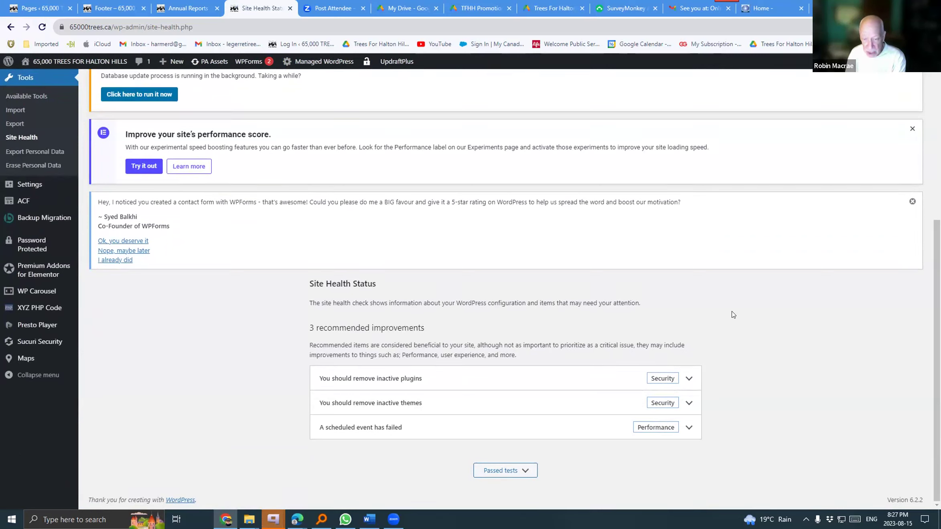
scroll(736, 306, up, 1)
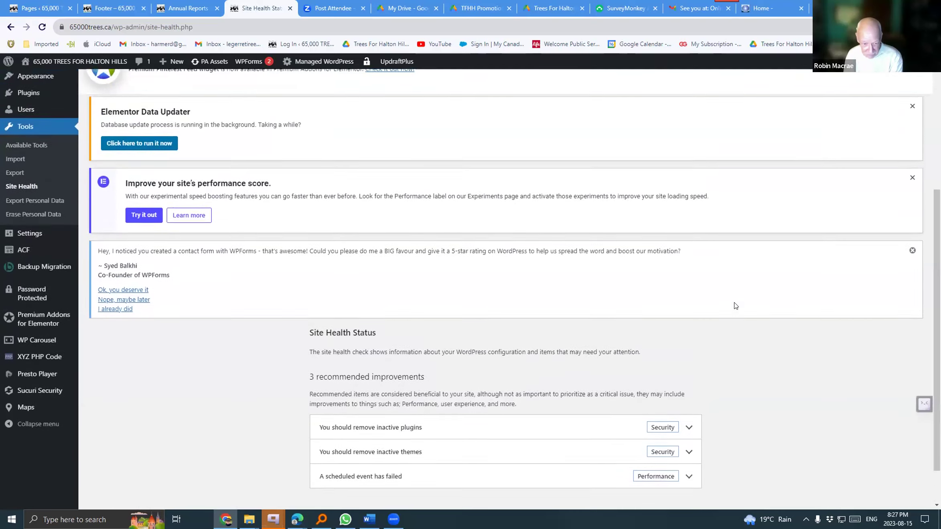
scroll(736, 306, up, 1)
scroll(735, 306, up, 1)
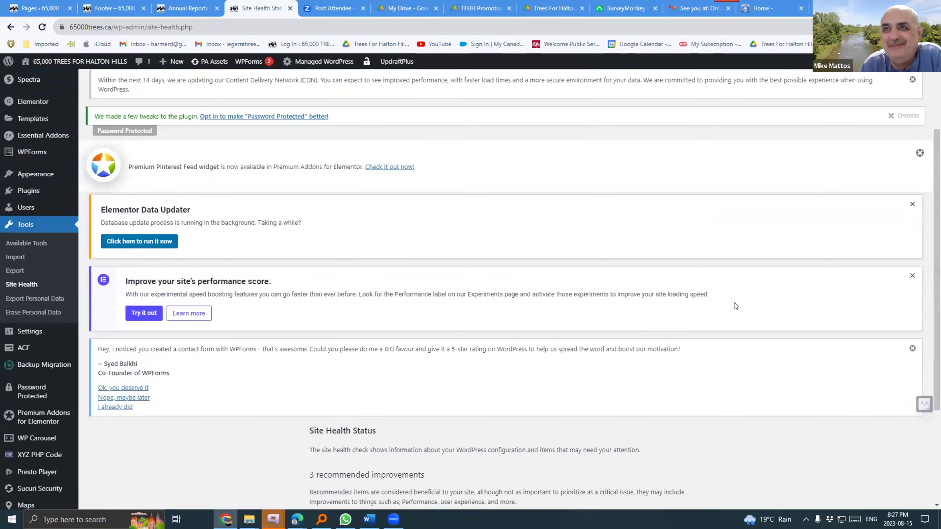
scroll(736, 306, up, 1)
scroll(737, 307, up, 1)
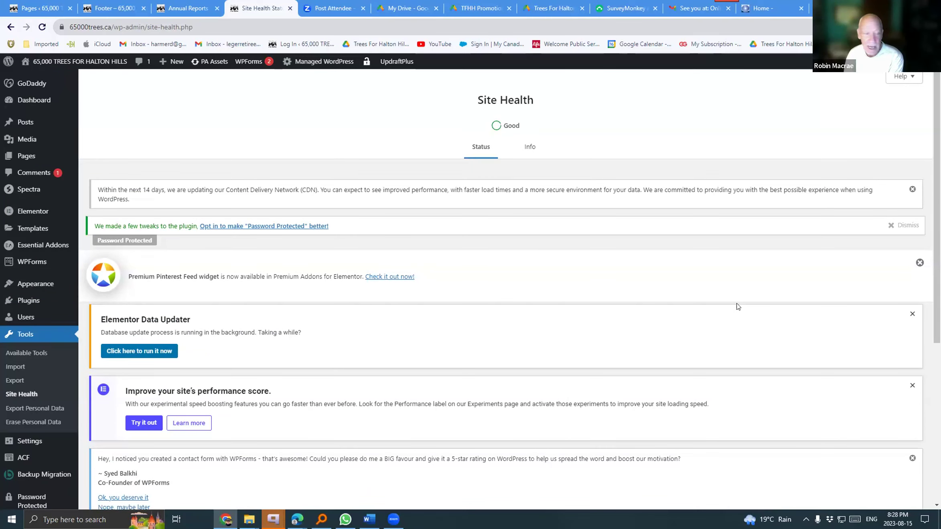
Check the installed and latest WordPress versions in the WordPress section of Site Health Info, then collapse the section
click(528, 151)
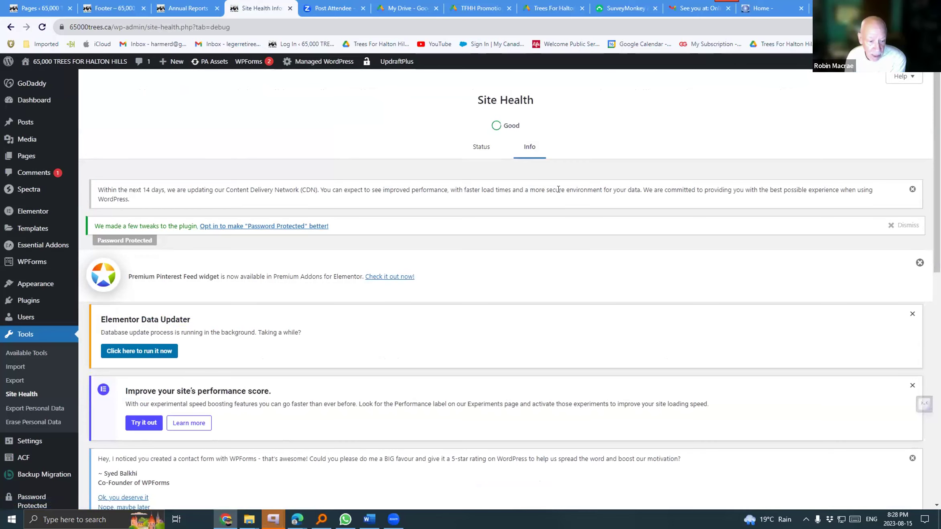
scroll(566, 201, down, 2)
scroll(566, 202, down, 7)
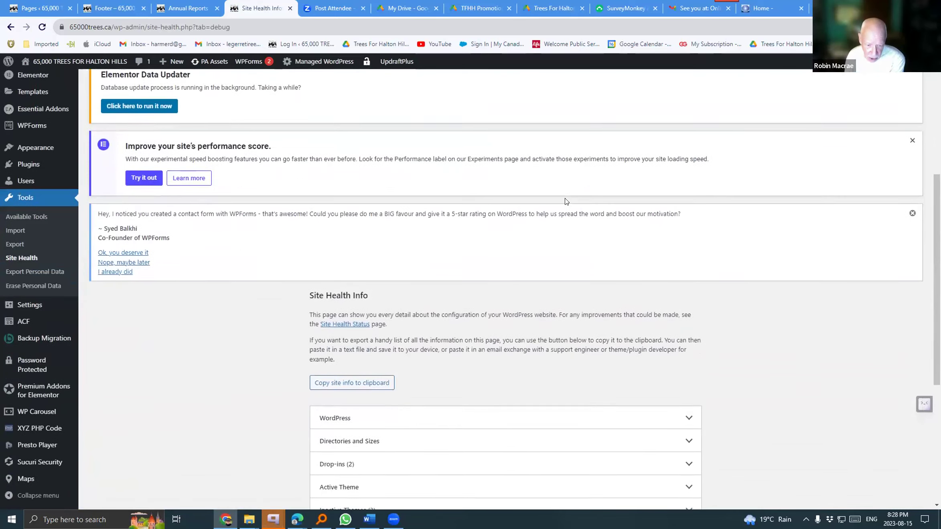
scroll(716, 210, down, 3)
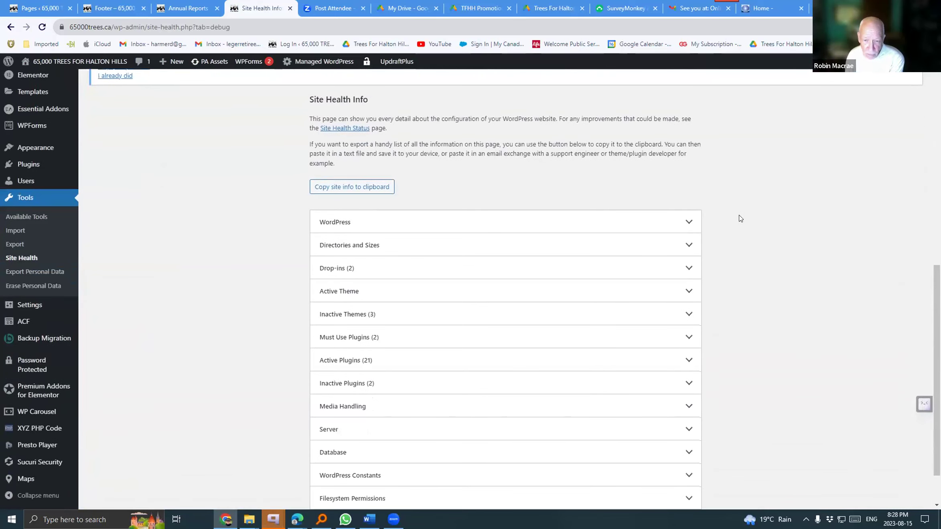
click(688, 176)
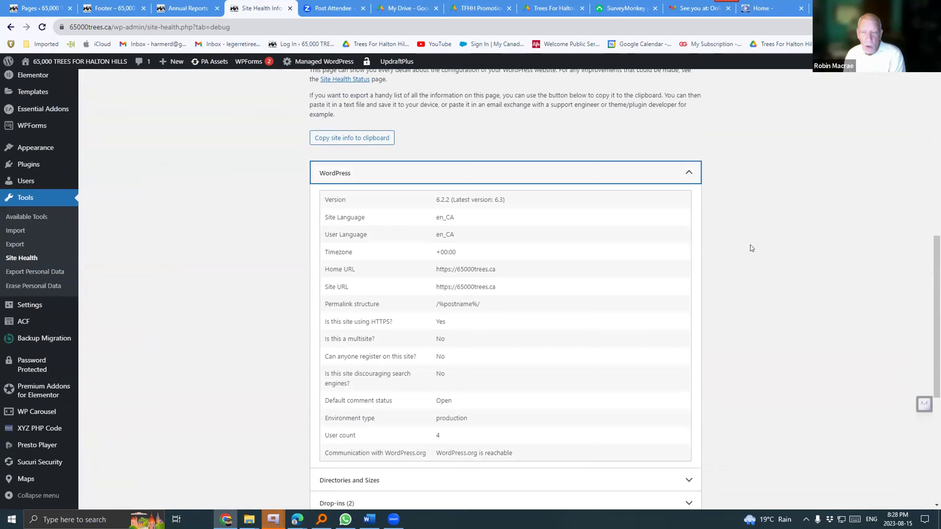
scroll(751, 248, down, 1)
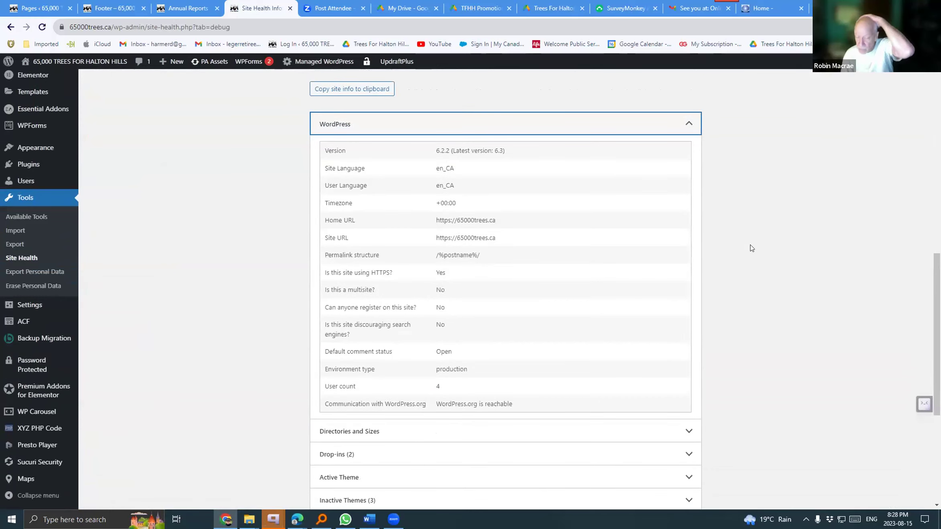
scroll(746, 242, up, 2)
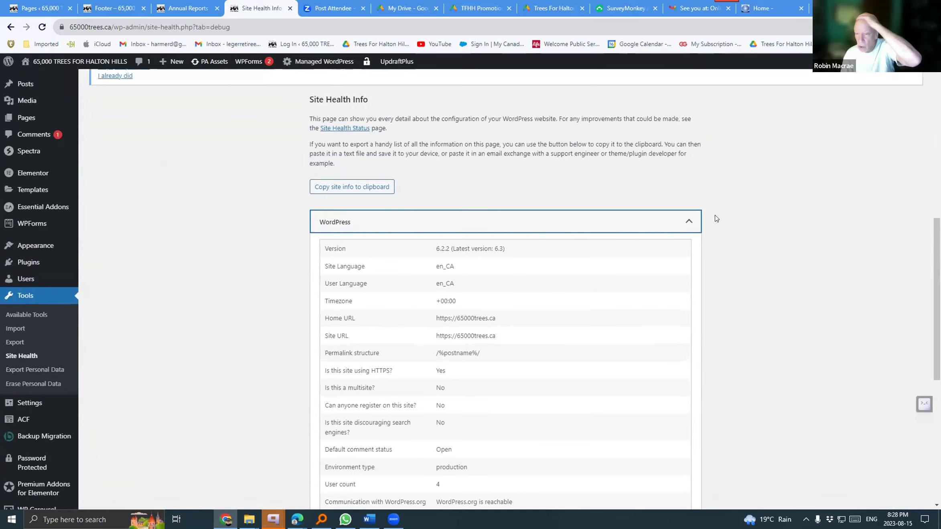
click(688, 223)
scroll(734, 226, up, 10)
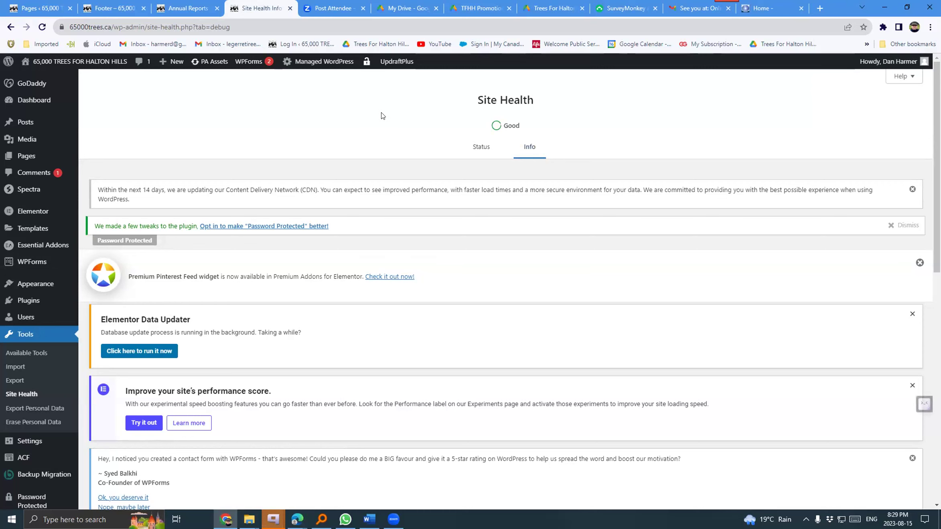
Open the Managed WordPress hosting overview for 65000trees.ca on GoDaddy
scroll(382, 116, down, 3)
scroll(392, 123, up, 3)
mouse_move(300, 63)
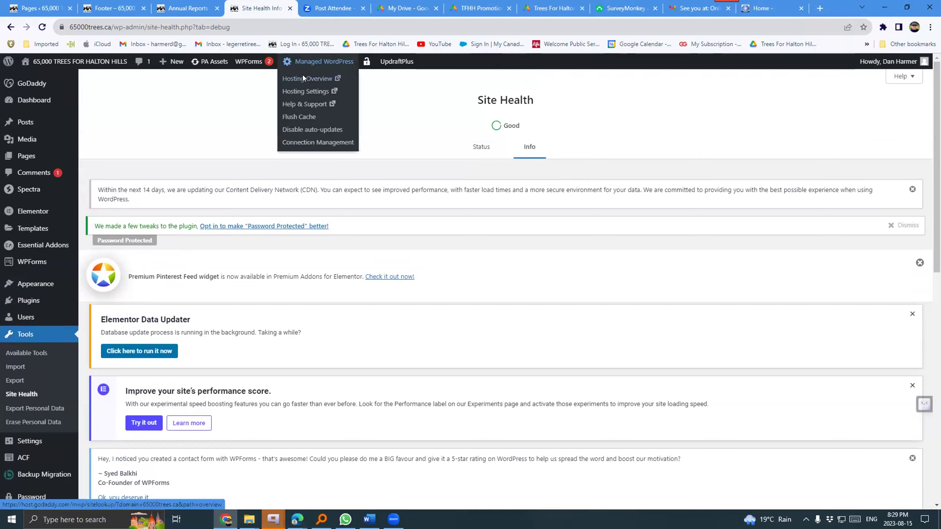
click(303, 76)
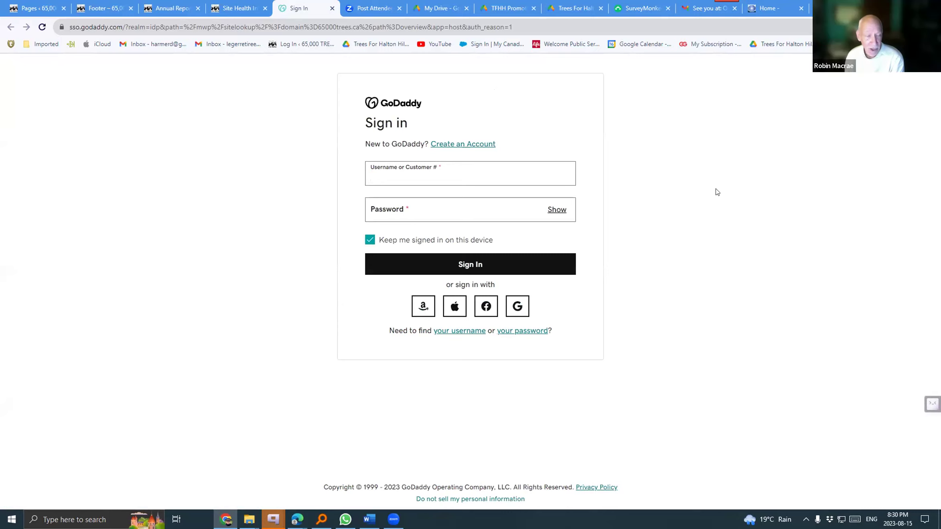
Return to the site's Pages list in its browser tab and look through the listed pages
click(41, 8)
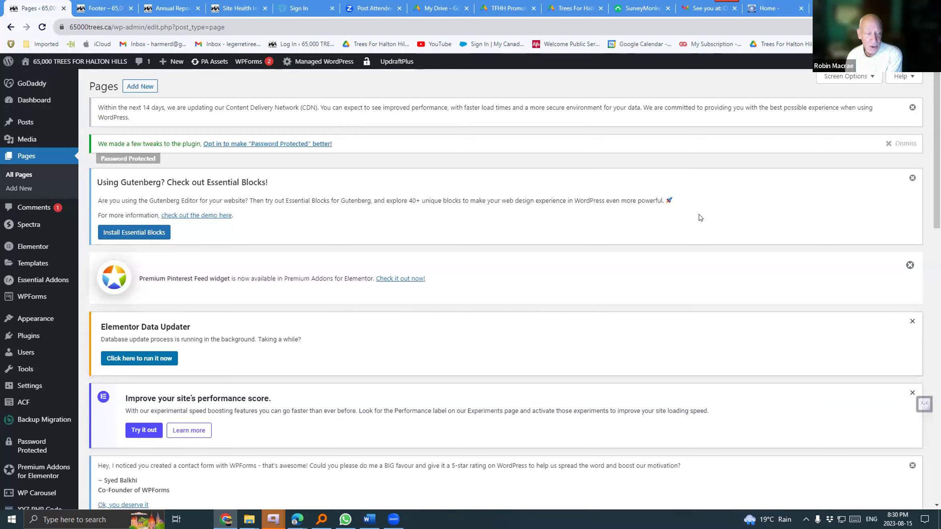
scroll(700, 218, down, 7)
scroll(700, 218, up, 6)
scroll(700, 218, up, 1)
scroll(700, 218, down, 8)
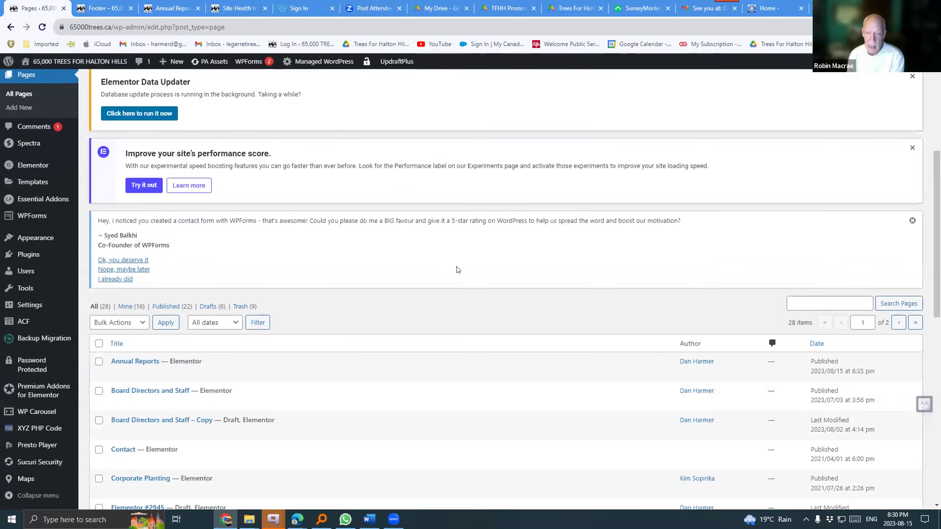
scroll(462, 256, down, 3)
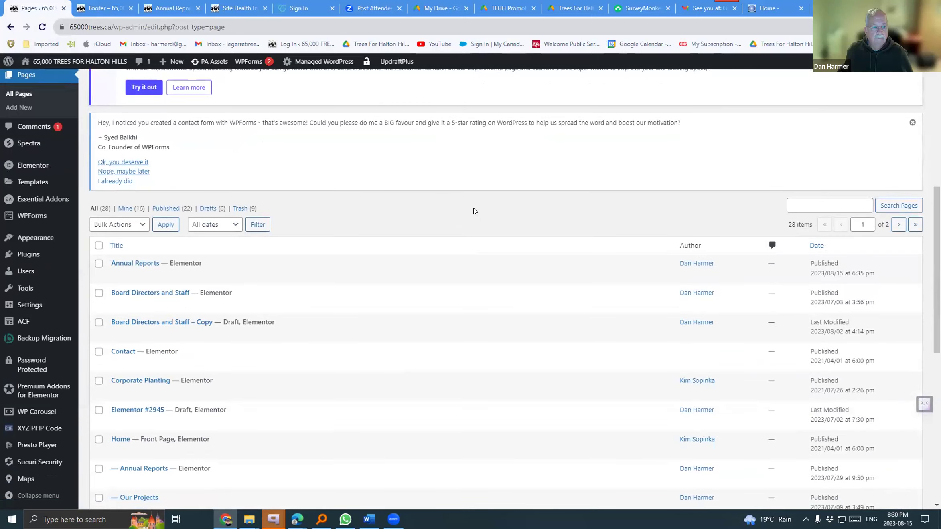
scroll(476, 212, down, 3)
scroll(476, 211, up, 10)
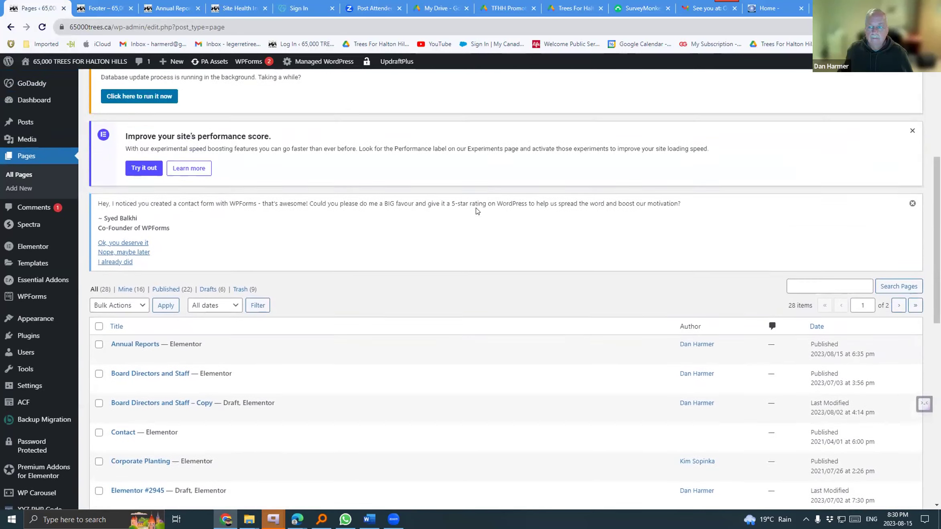
scroll(477, 211, down, 6)
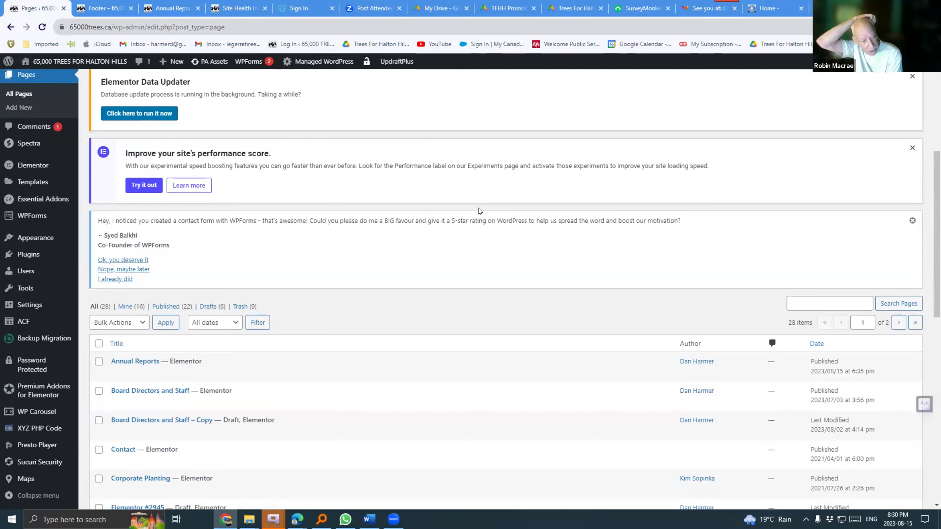
Examine the titles, authors and publication status of the pages down to the end of the list's first page
scroll(437, 254, down, 6)
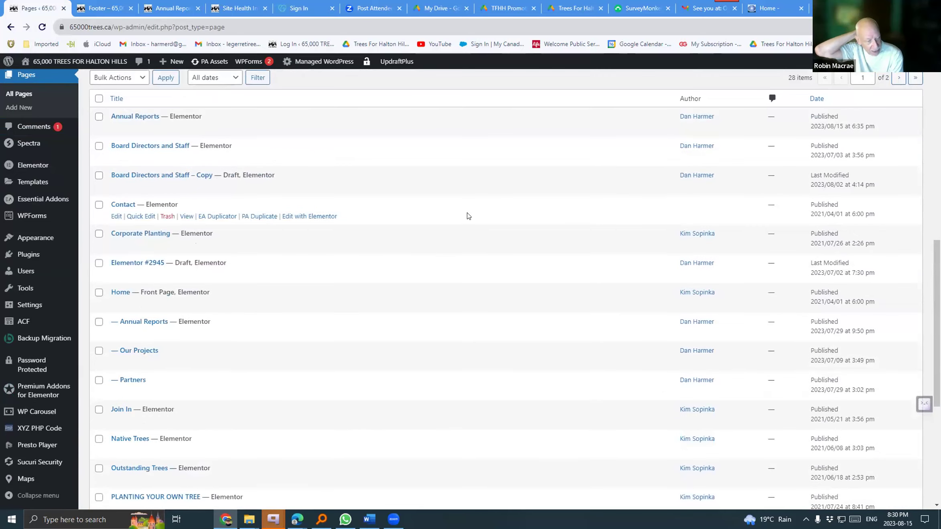
scroll(467, 215, down, 4)
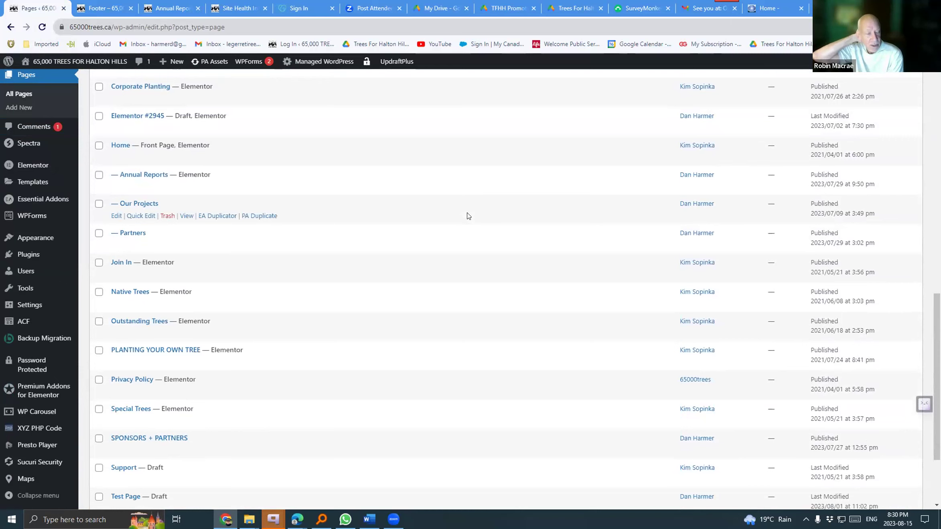
scroll(468, 216, down, 3)
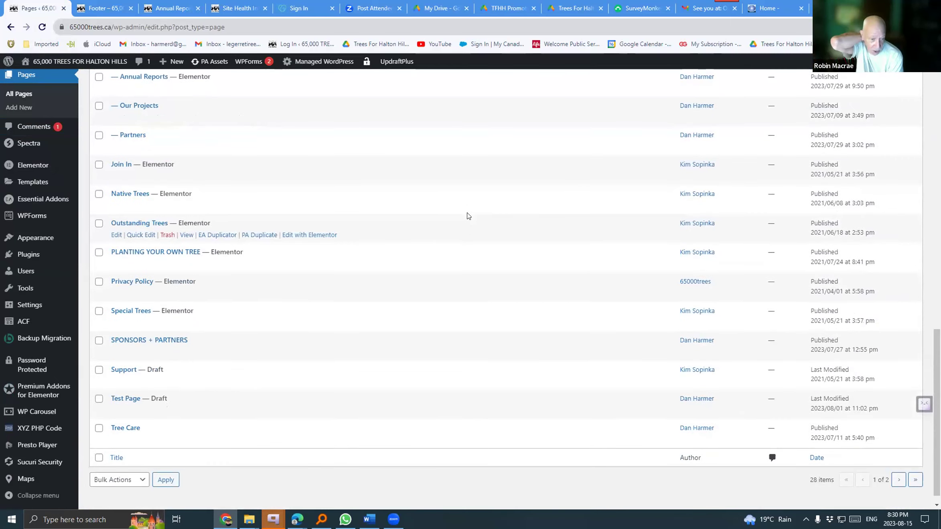
scroll(467, 215, up, 15)
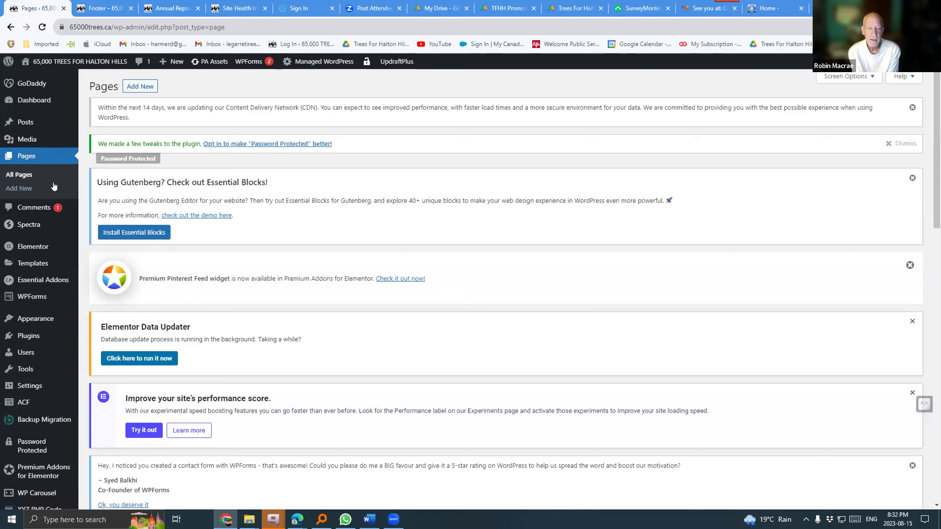
Reload the Pages list and open the published Board Directors and Staff page for editing with Elementor
click(22, 160)
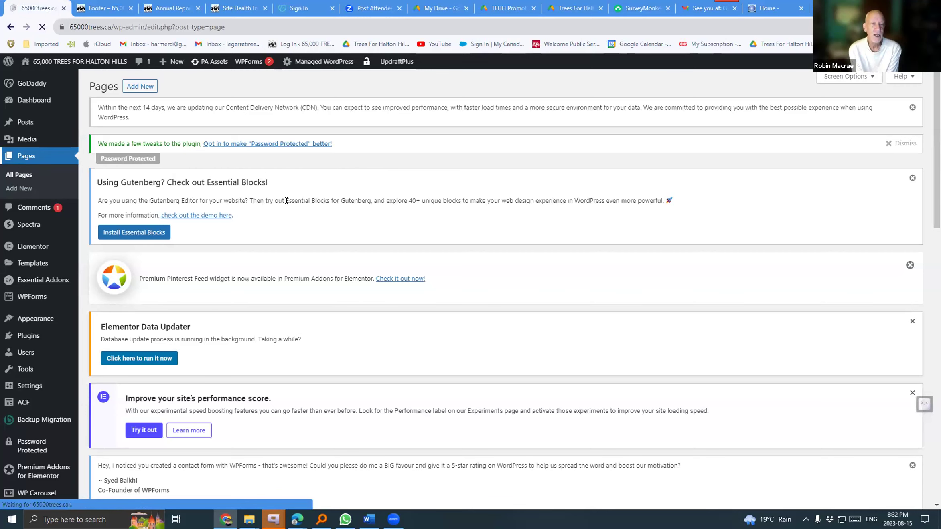
scroll(302, 210, down, 8)
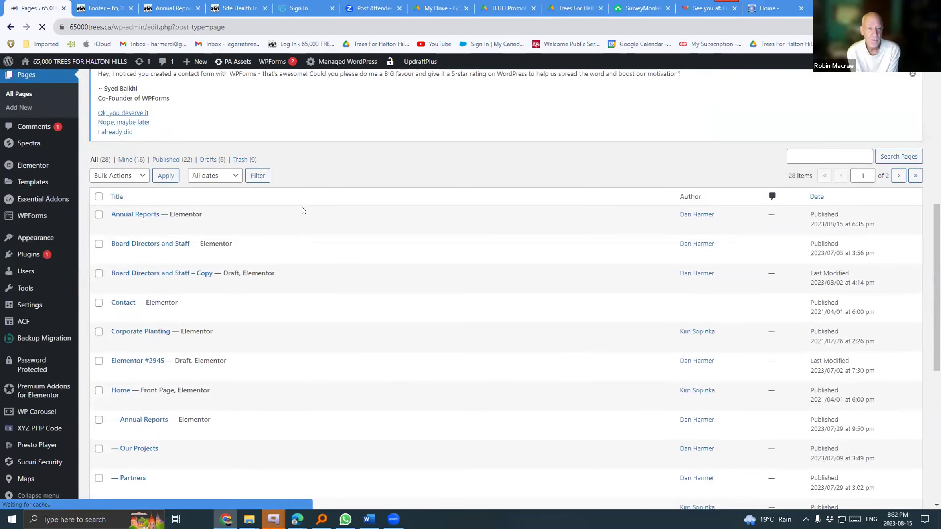
click(168, 245)
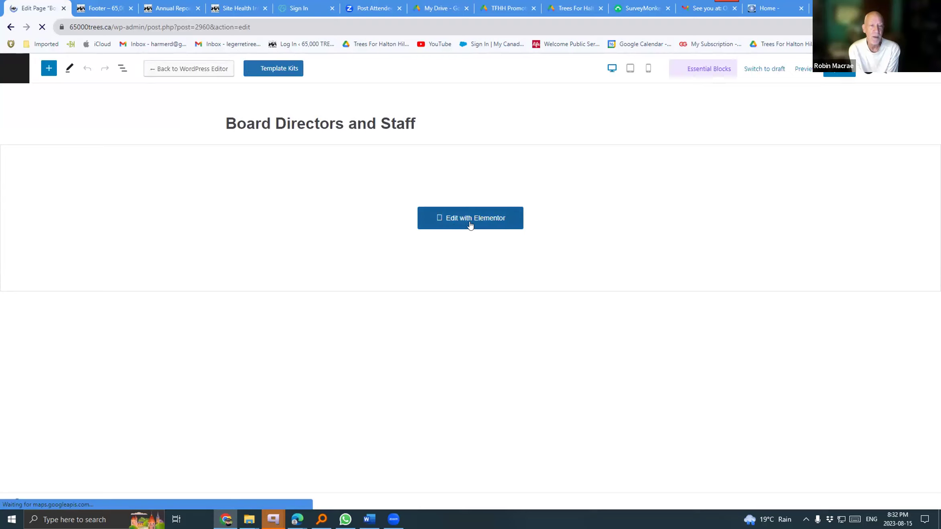
click(471, 225)
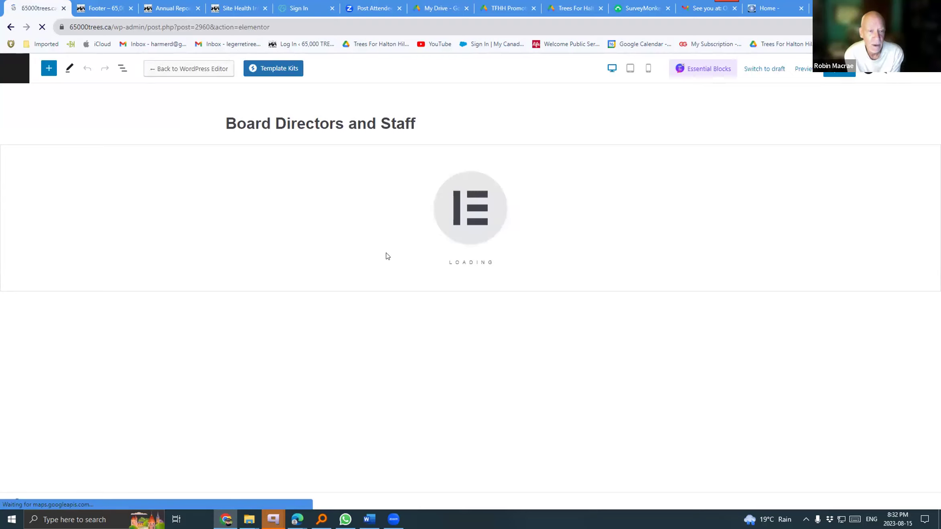